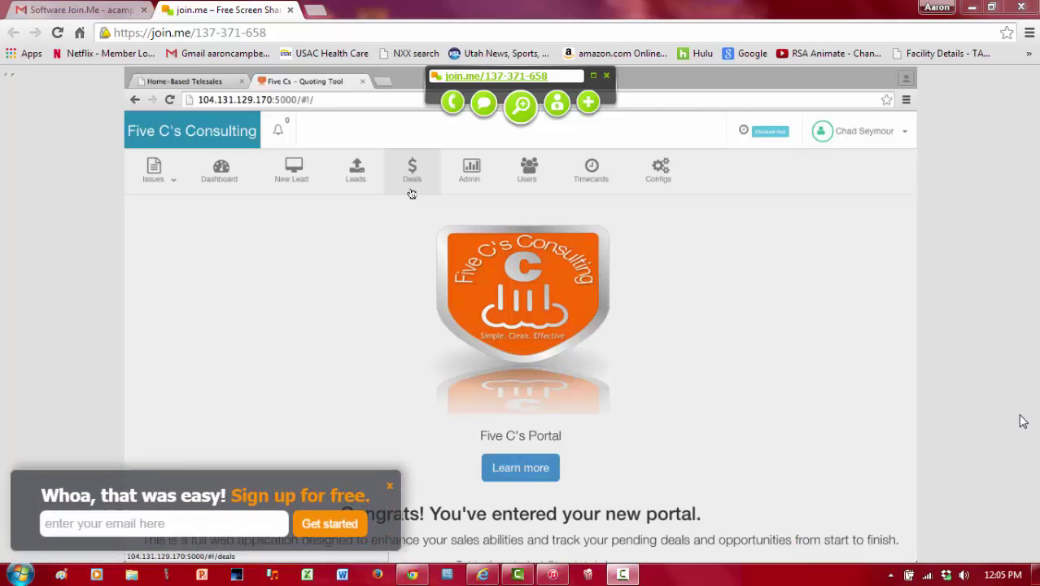
Step: Show the Leads list and close the join.me sign-up banner
click(356, 176)
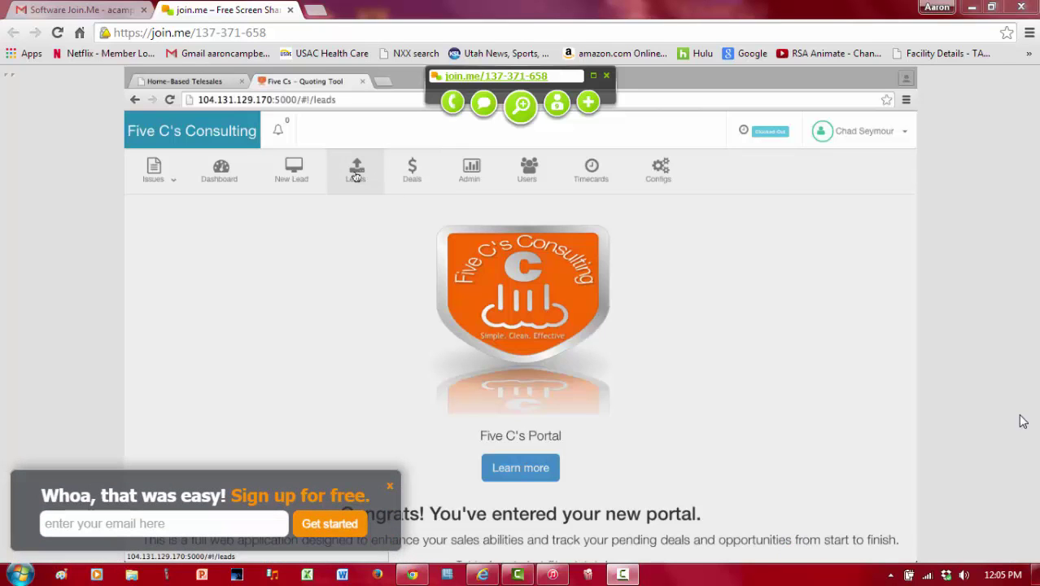
click(390, 489)
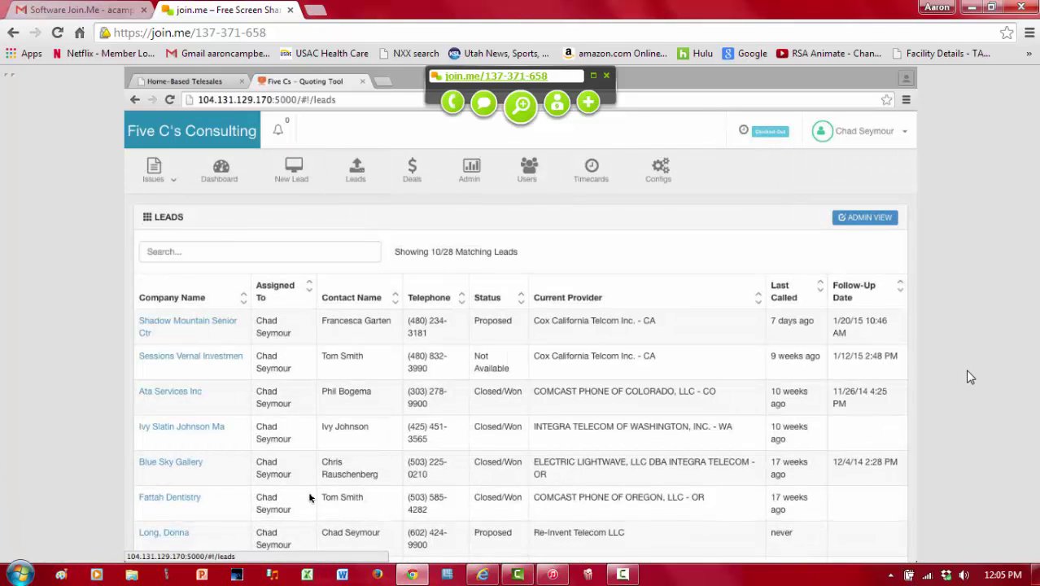
scroll(309, 497, down, 3)
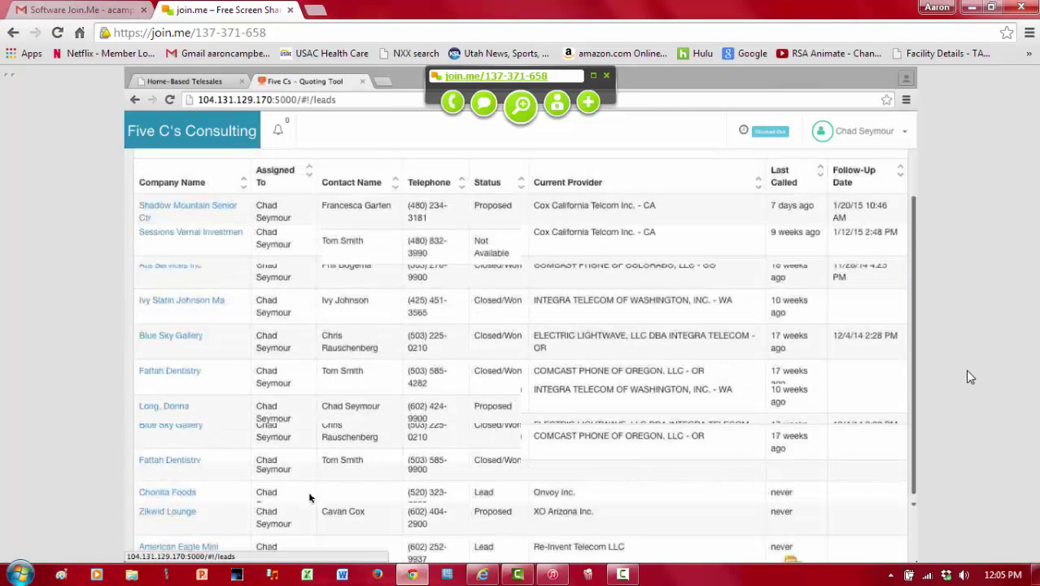
scroll(317, 293, up, 2)
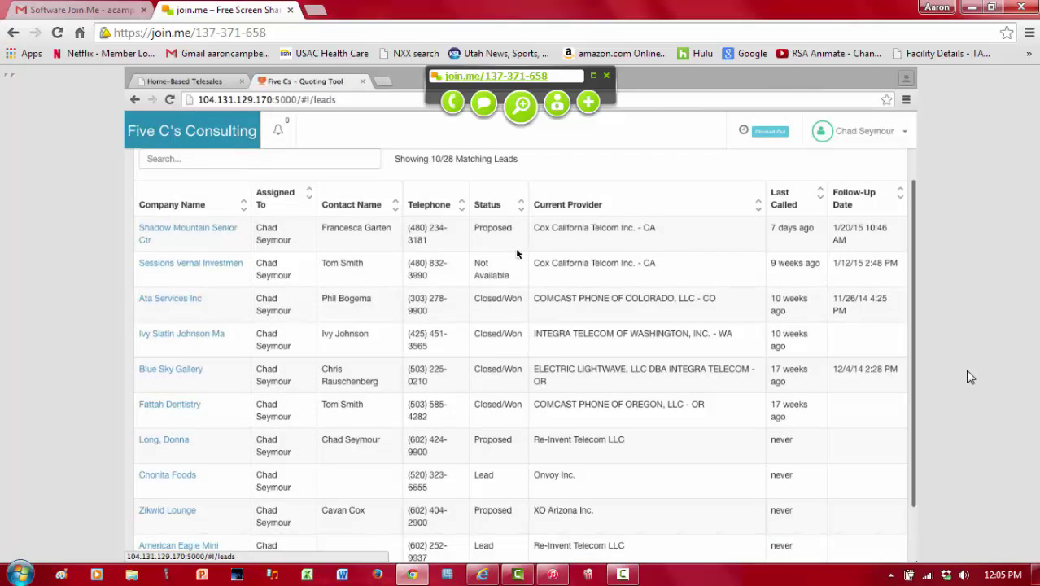
scroll(516, 250, up, 1)
scroll(515, 250, up, 1)
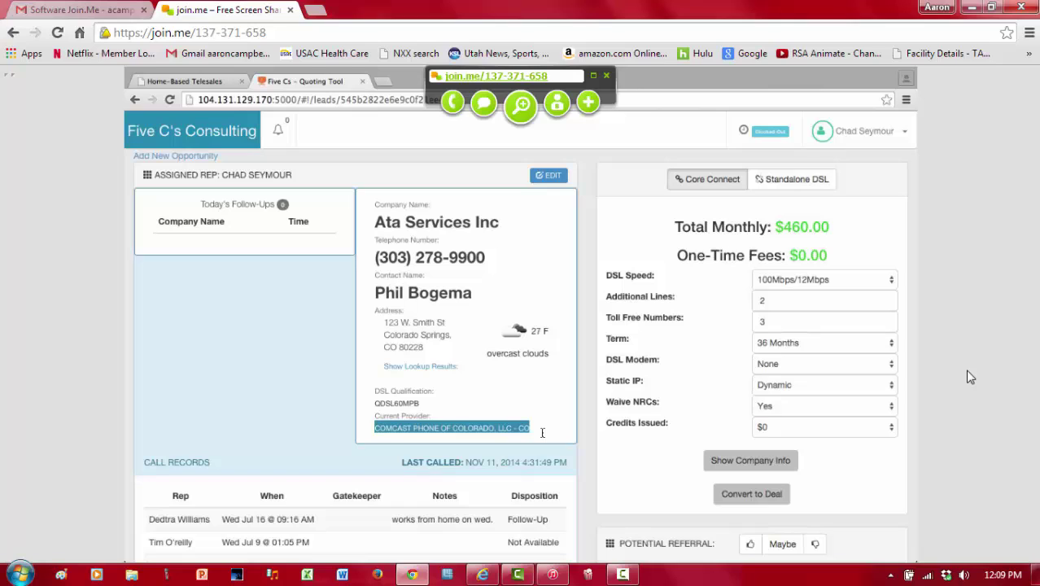
Step: Review the lead's current phone number, company name Ata Services Inc and street address
click(469, 426)
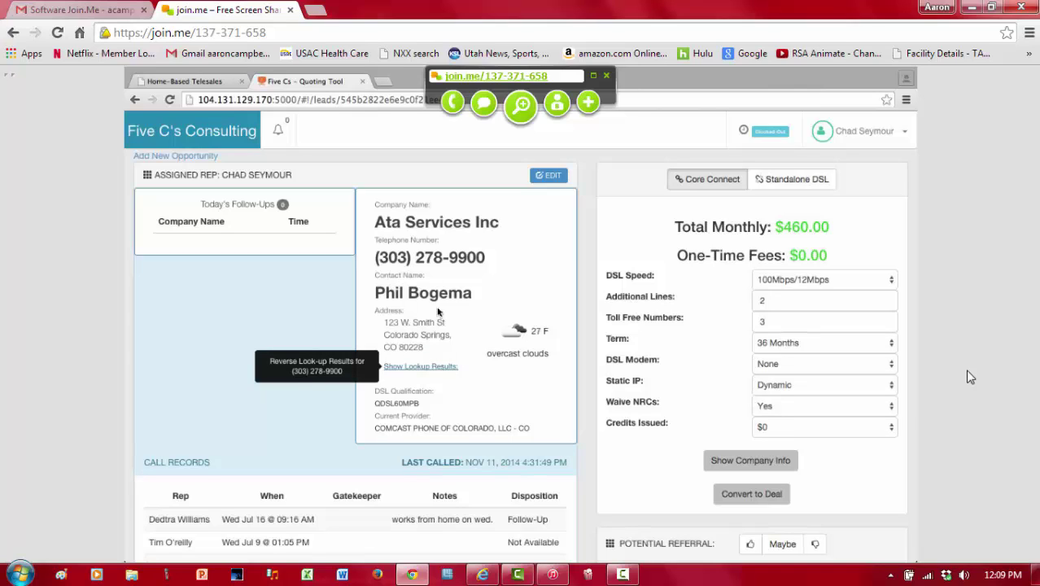
drag(374, 257, 489, 261)
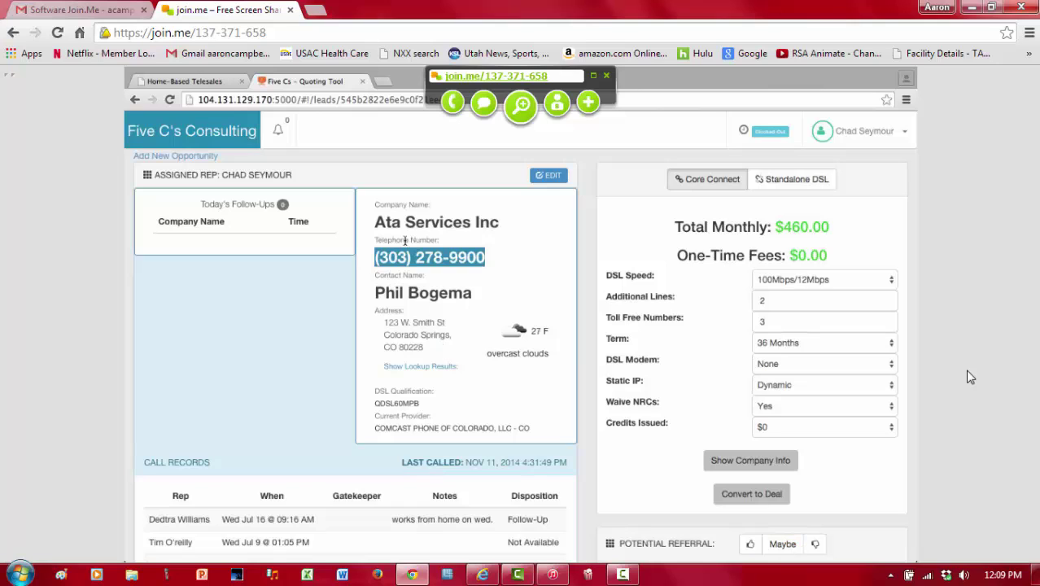
drag(373, 222, 497, 222)
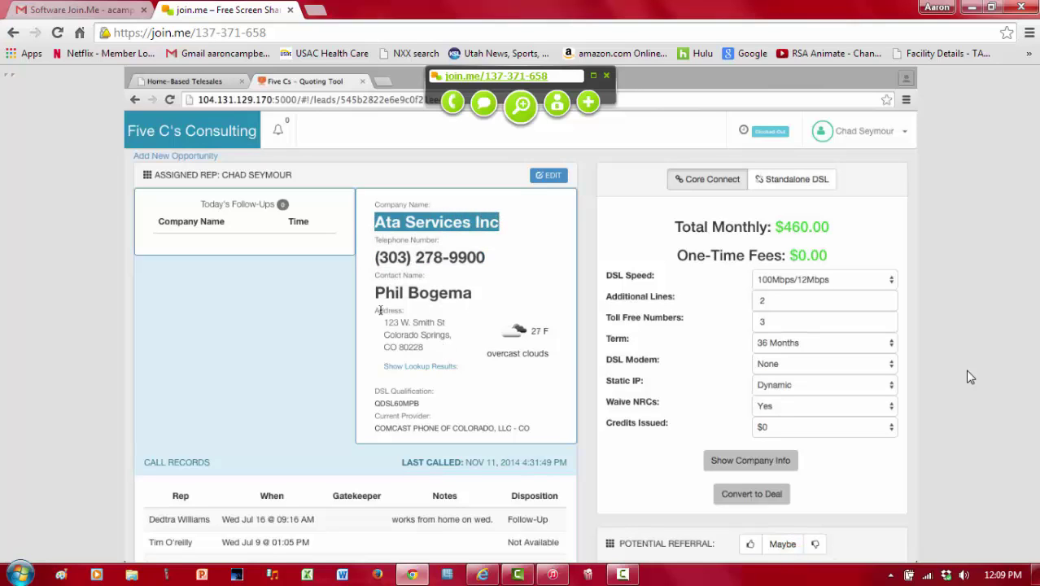
drag(380, 322, 446, 358)
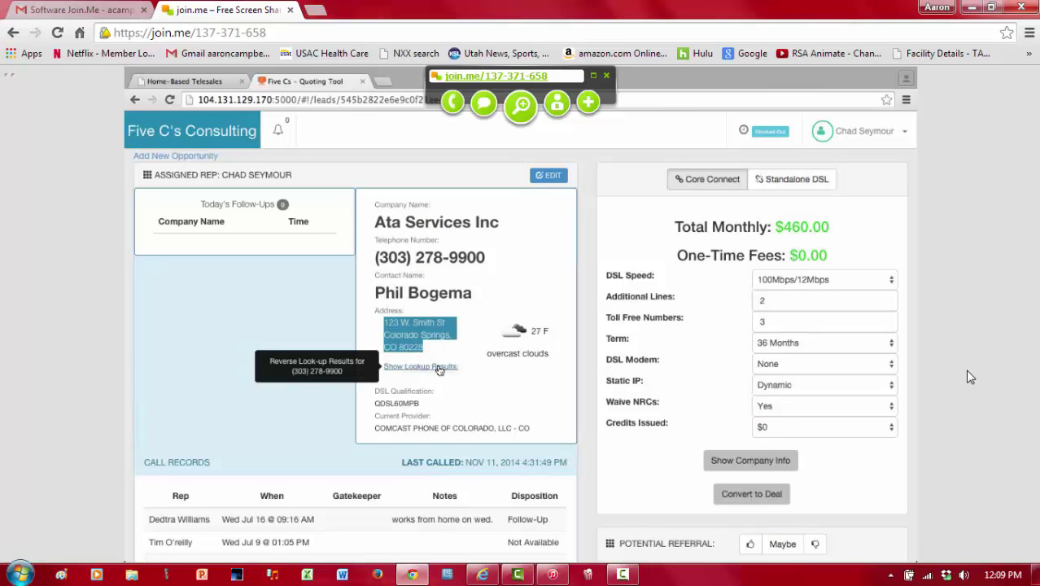
Step: Import the reverse-lookup company name ATA Services Inc and address into the lead
click(440, 367)
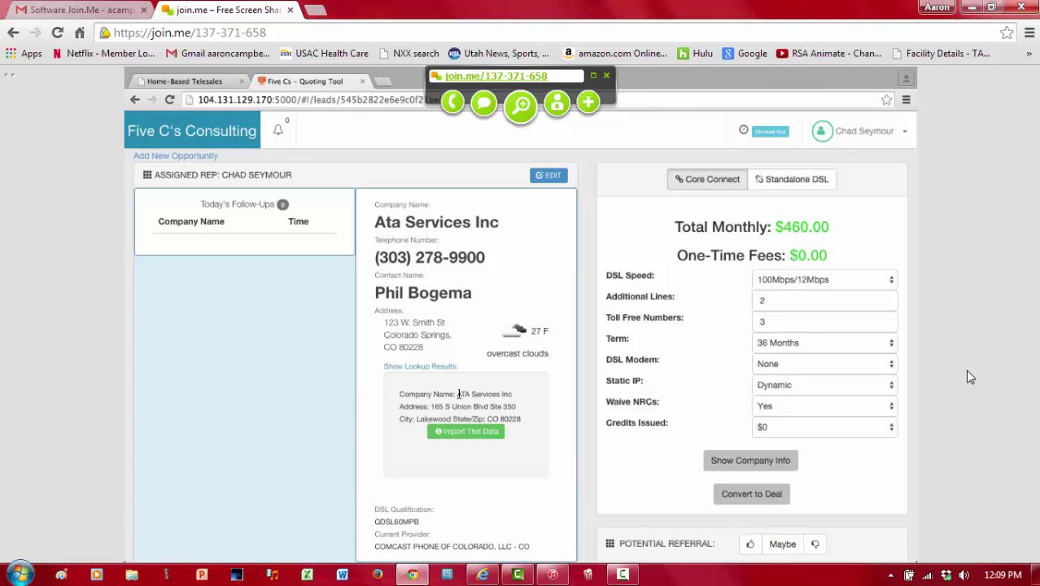
drag(458, 394, 513, 394)
drag(434, 406, 504, 404)
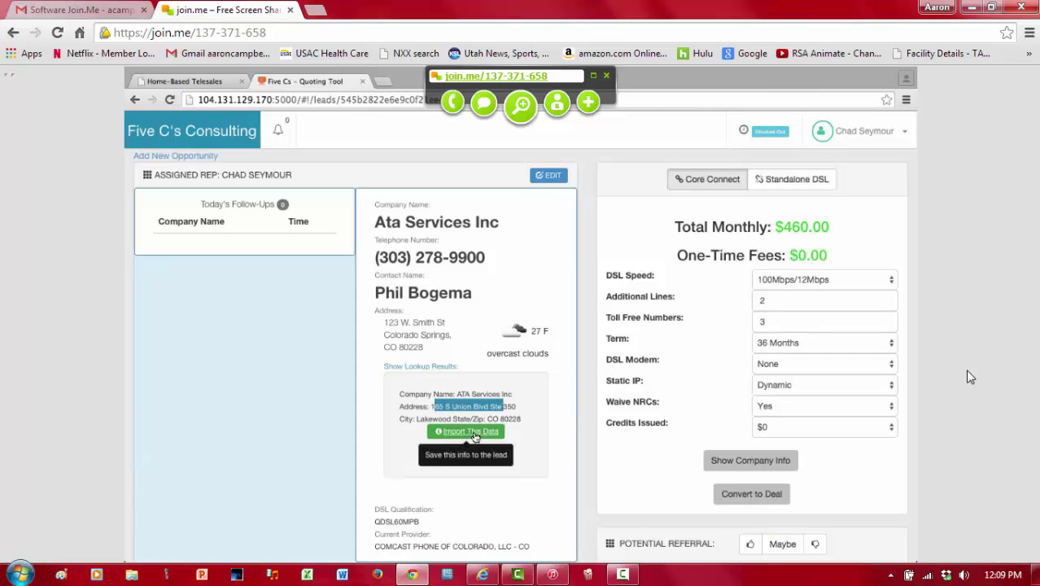
click(475, 431)
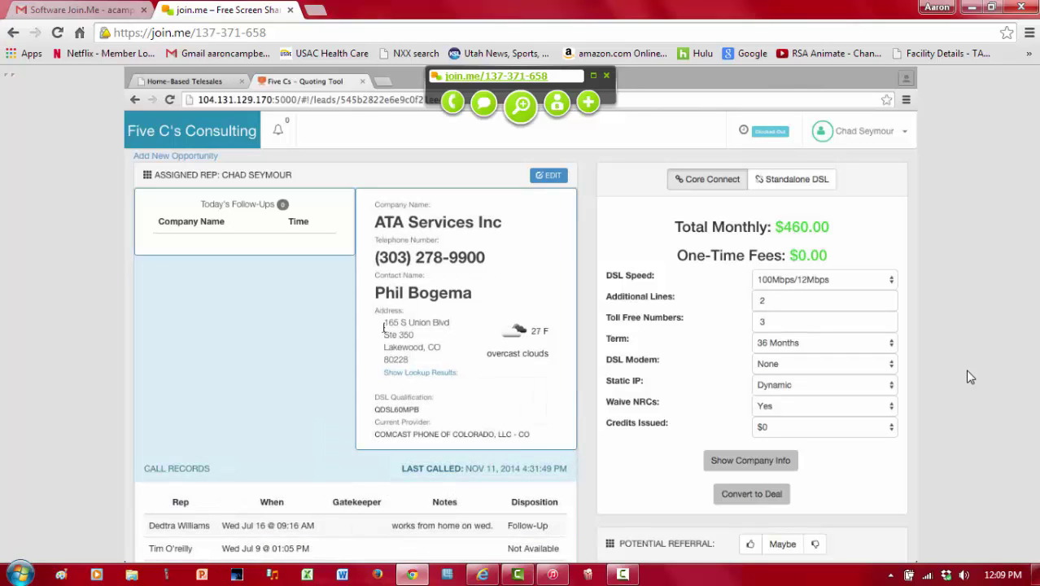
drag(383, 322, 422, 360)
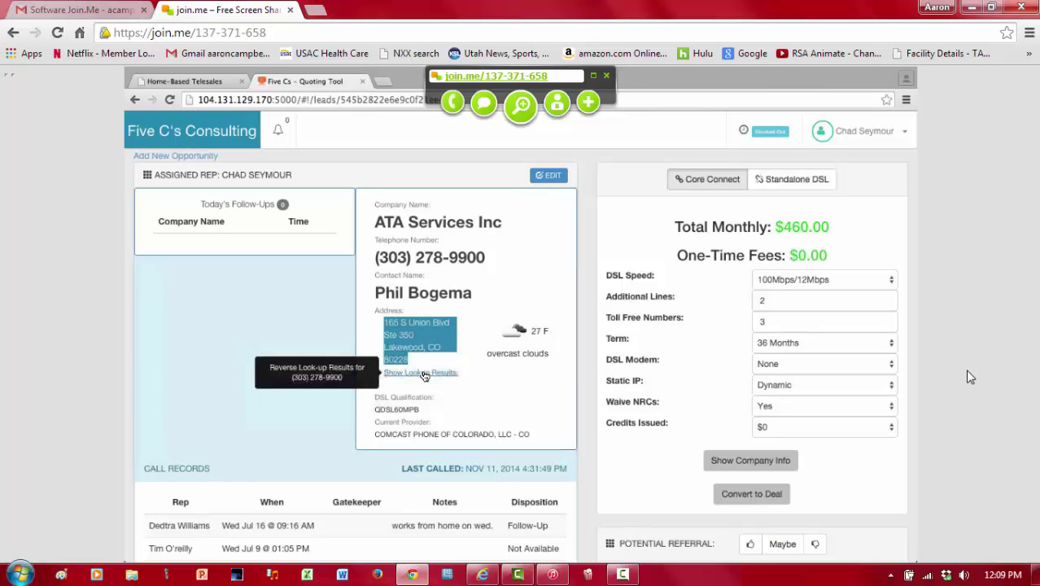
click(506, 380)
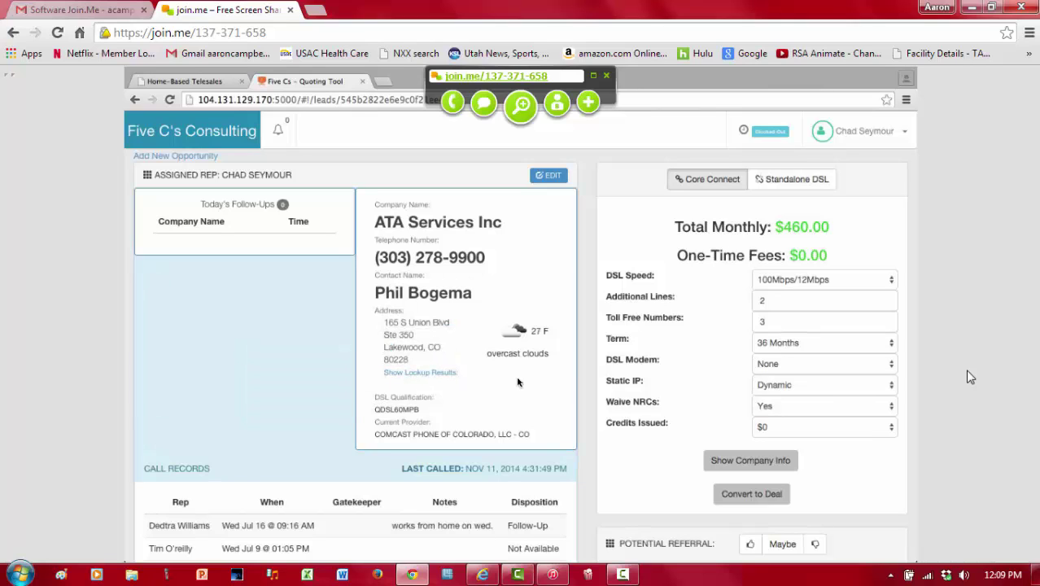
Step: Scroll down the lead page to the Call Customer section to log a new call
scroll(517, 381, down, 5)
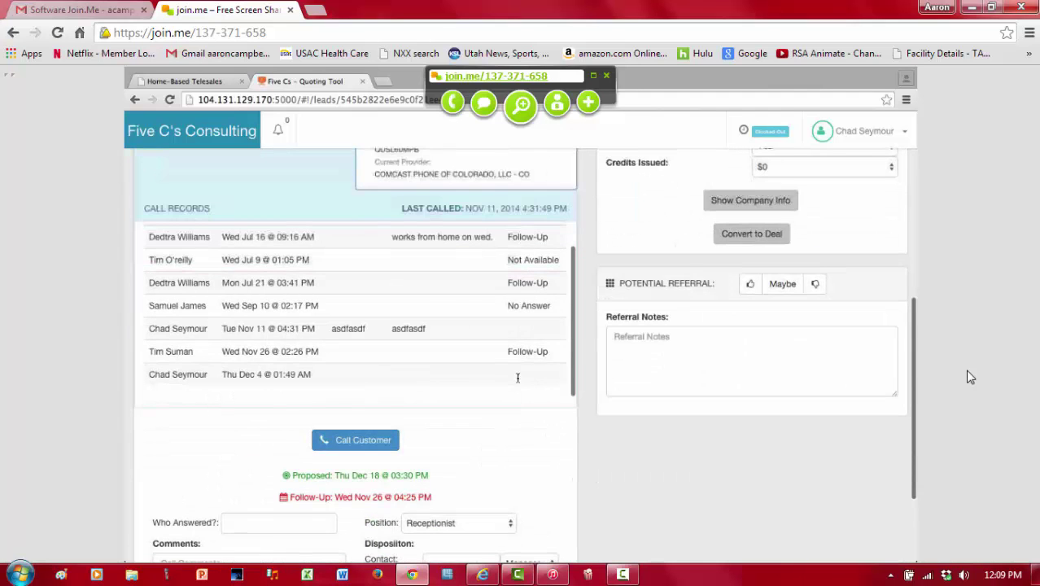
scroll(518, 378, down, 4)
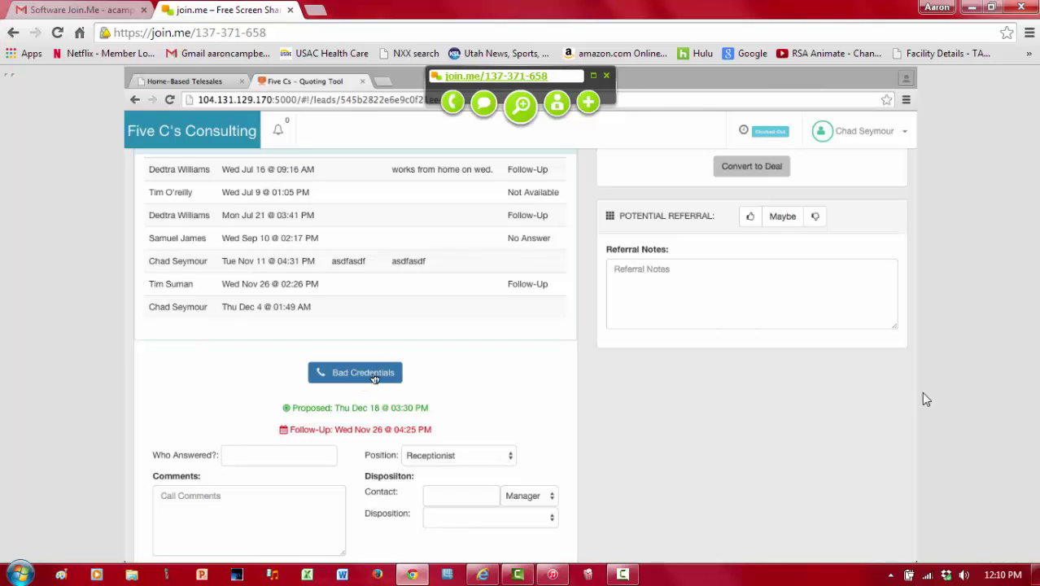
mouse_move(640, 568)
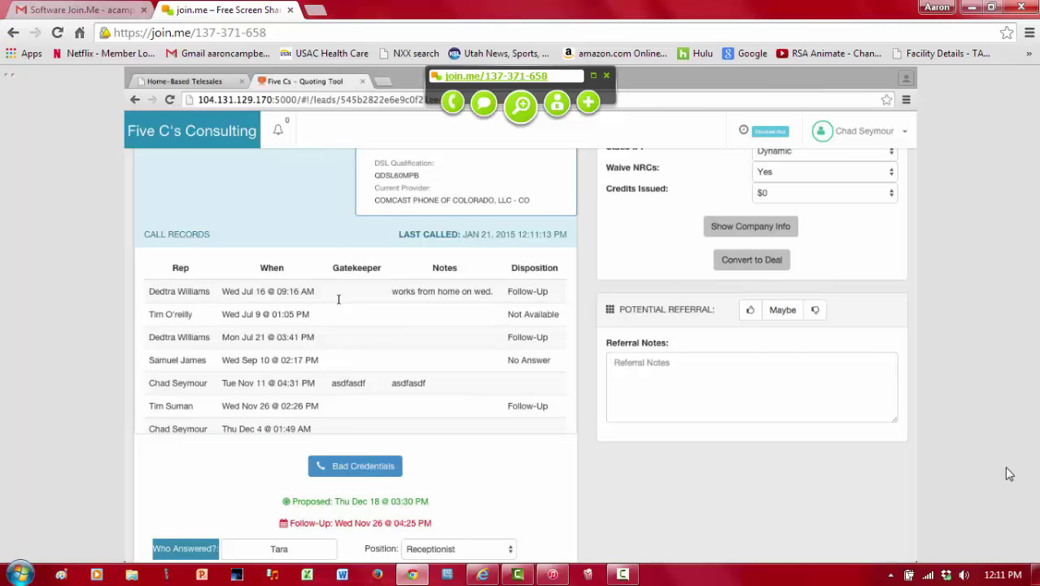
scroll(344, 400, down, 3)
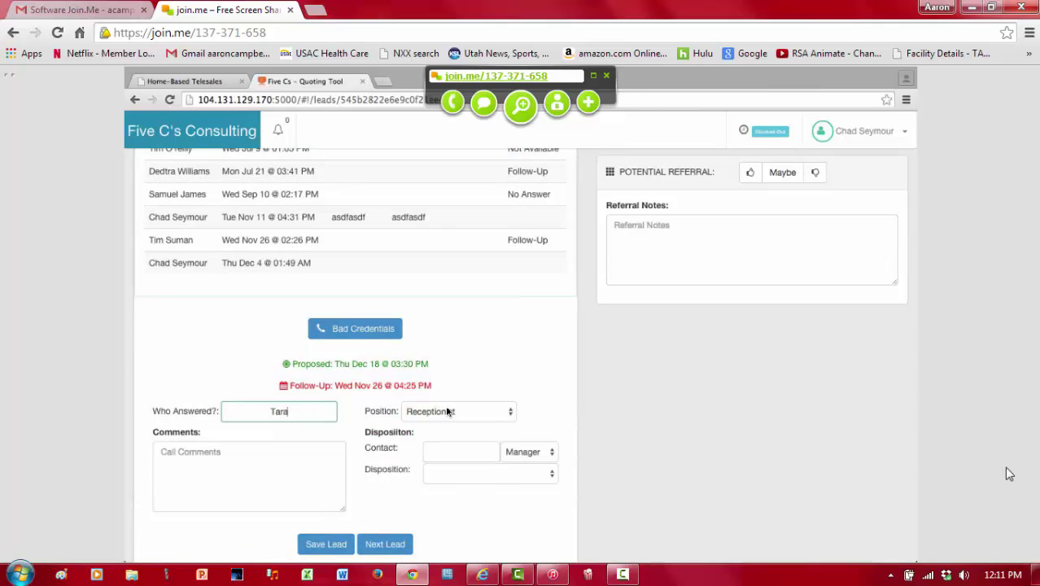
click(445, 411)
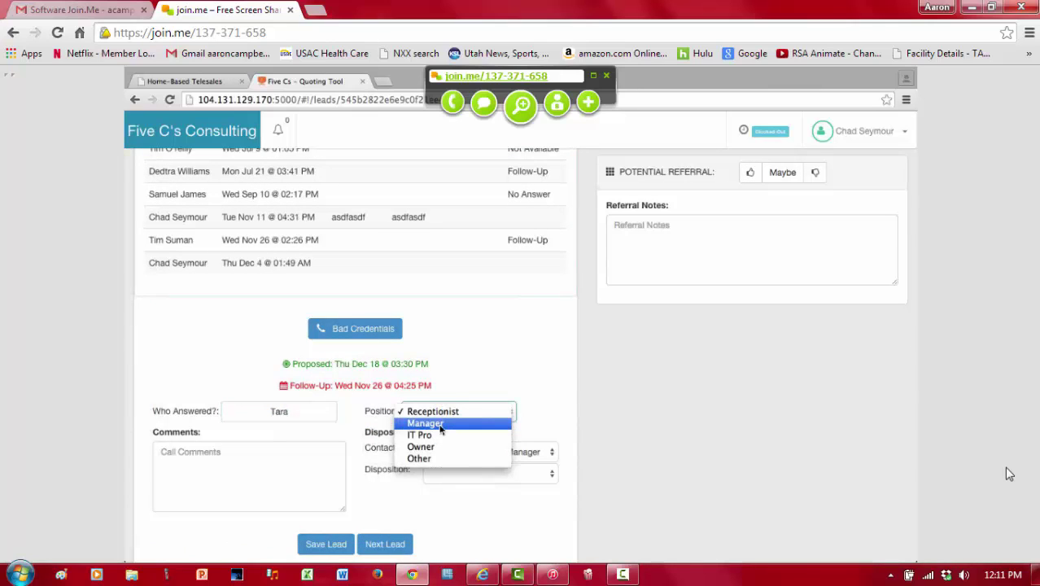
click(323, 459)
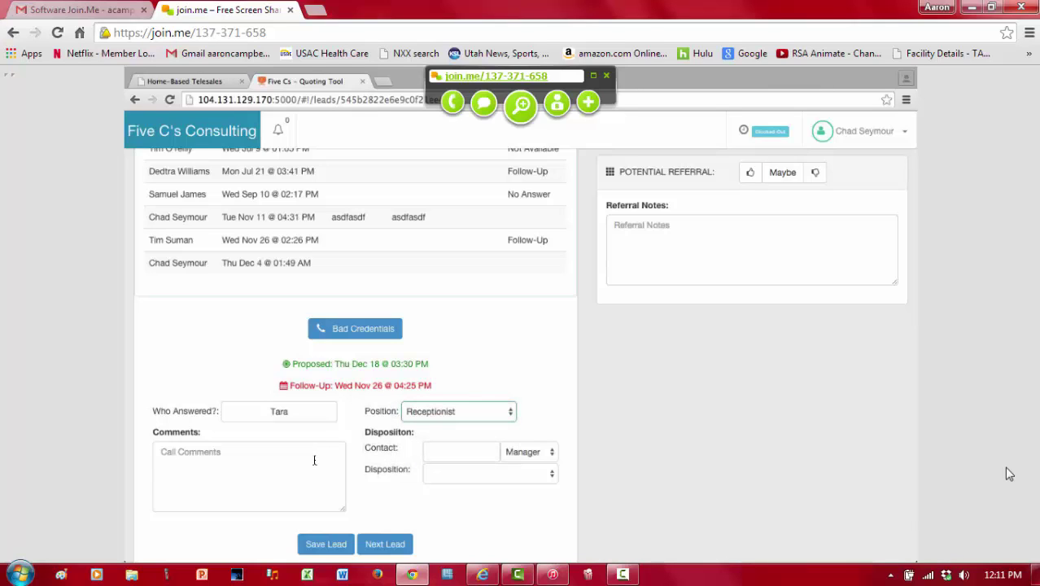
click(314, 460)
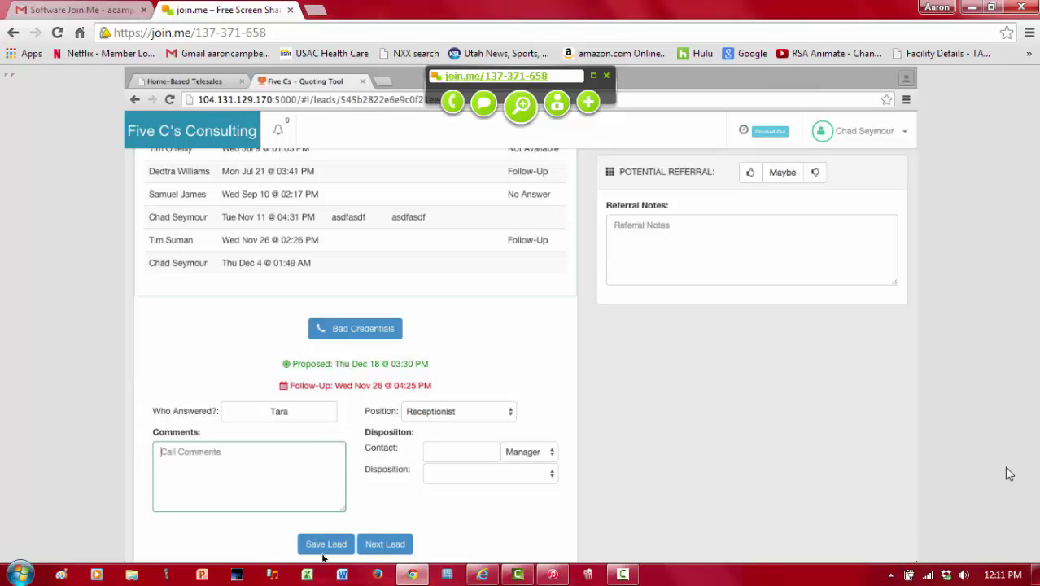
Step: Comment that the caller should call back next Tuesday and ask for the named contact
text(Call next t)
text(uesday - as)
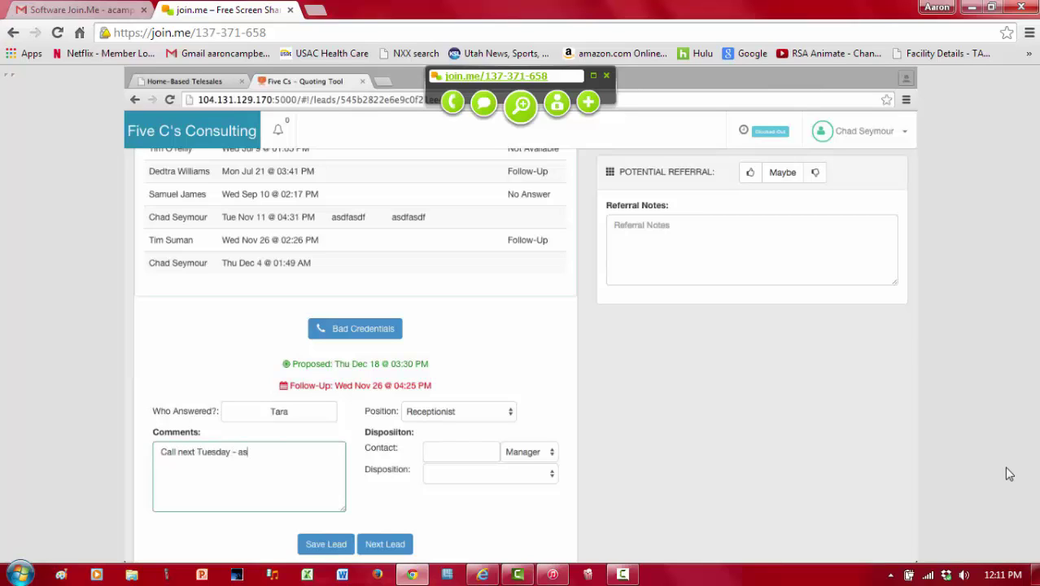
text(k for Tom)
click(471, 477)
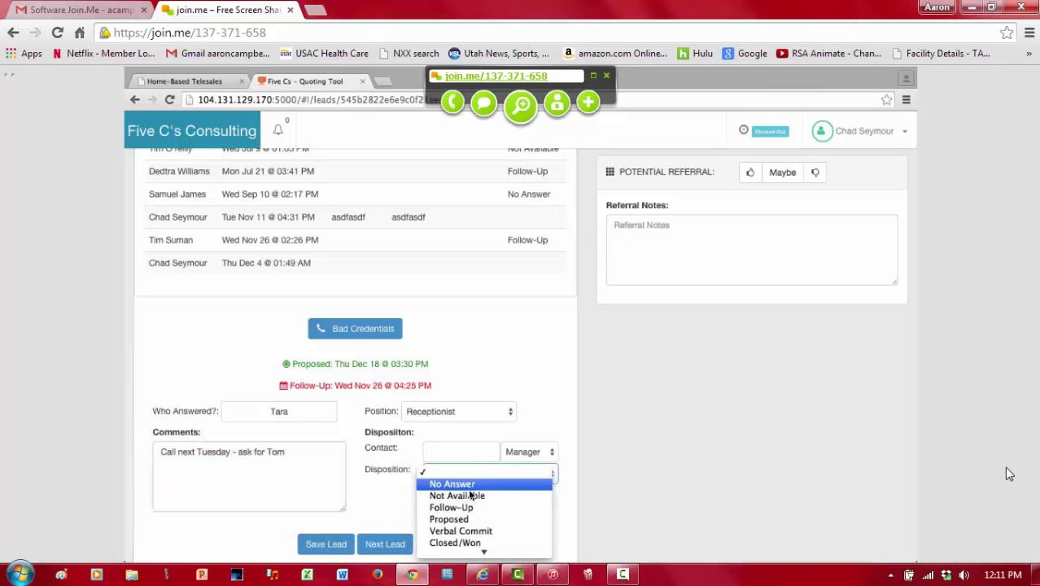
Step: Set the call disposition to Follow-Up, with follow-up fields showing 21-January-2015 at 02:07 AM
click(470, 507)
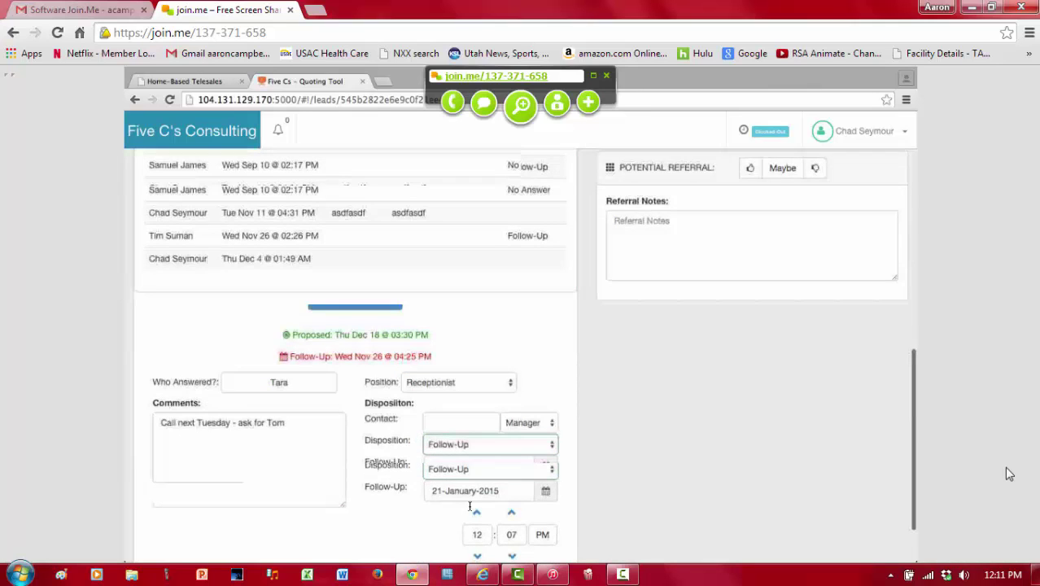
scroll(465, 445, down, 1)
click(464, 444)
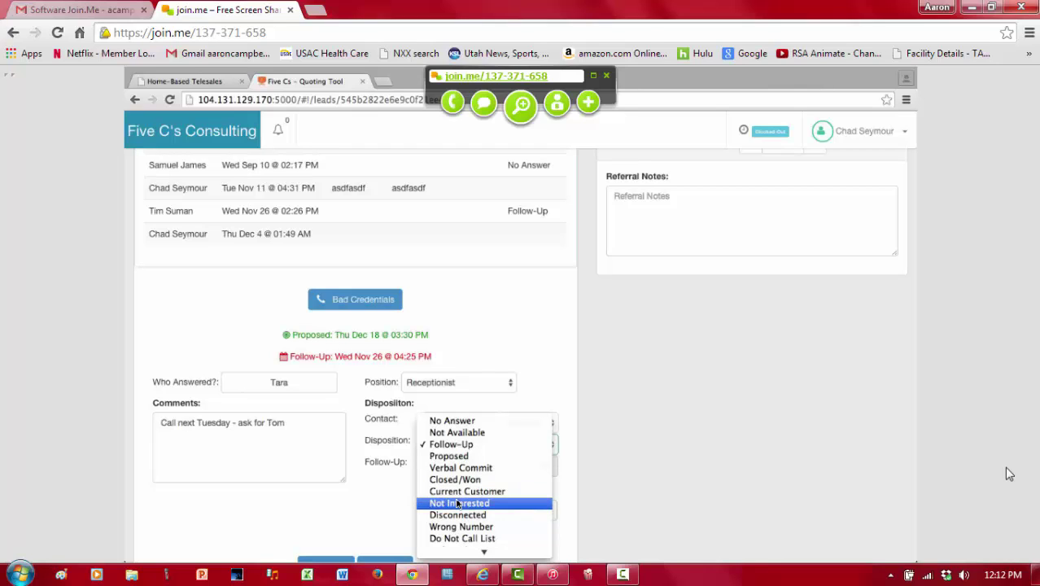
scroll(458, 505, down, 1)
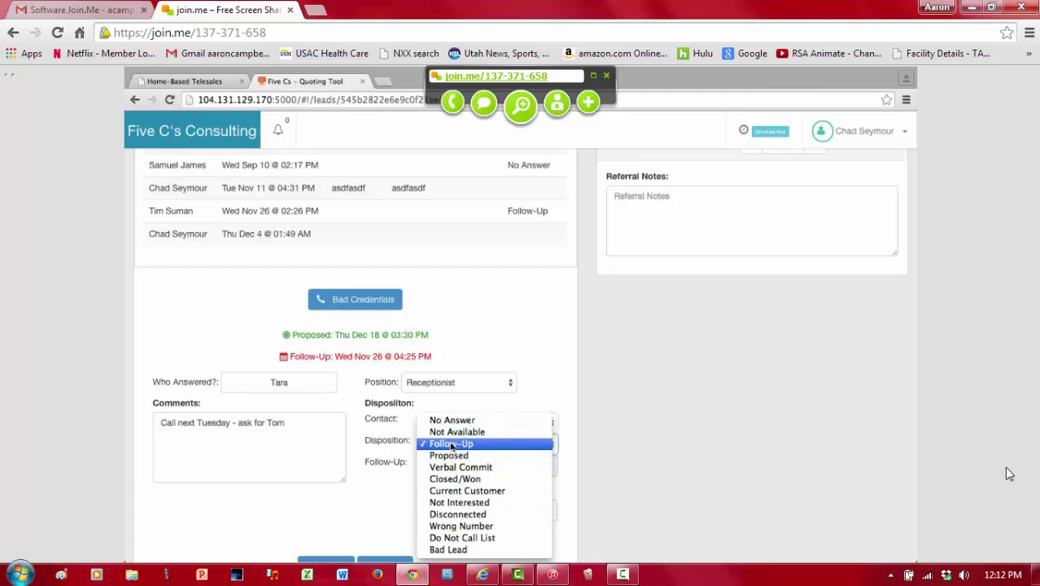
click(518, 360)
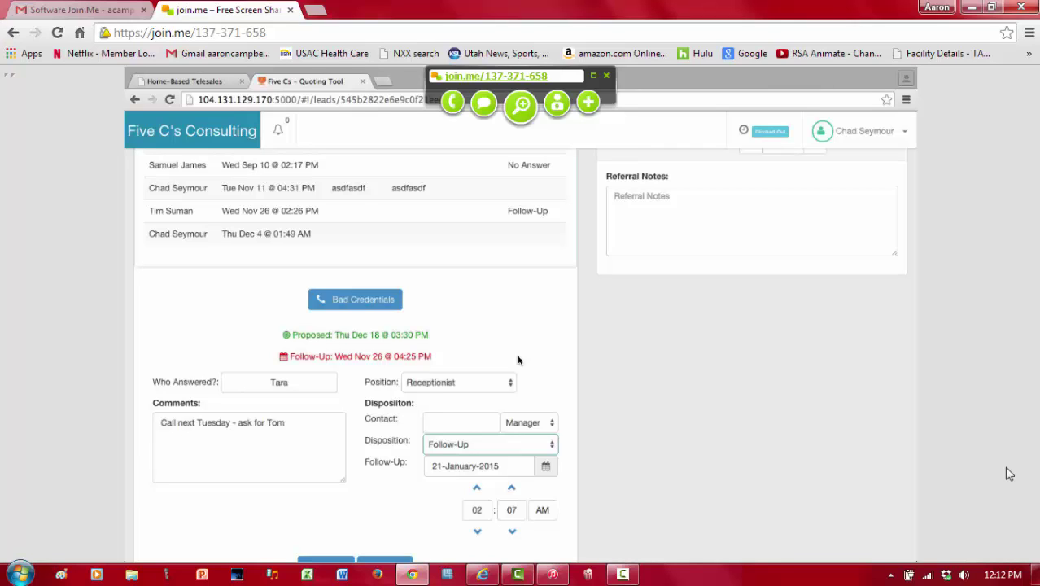
click(482, 454)
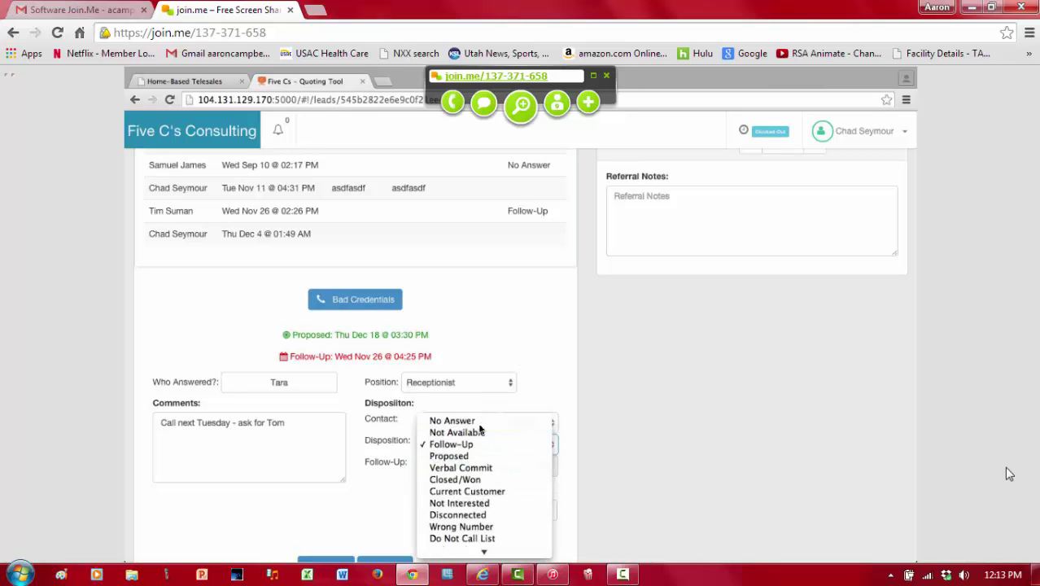
click(529, 399)
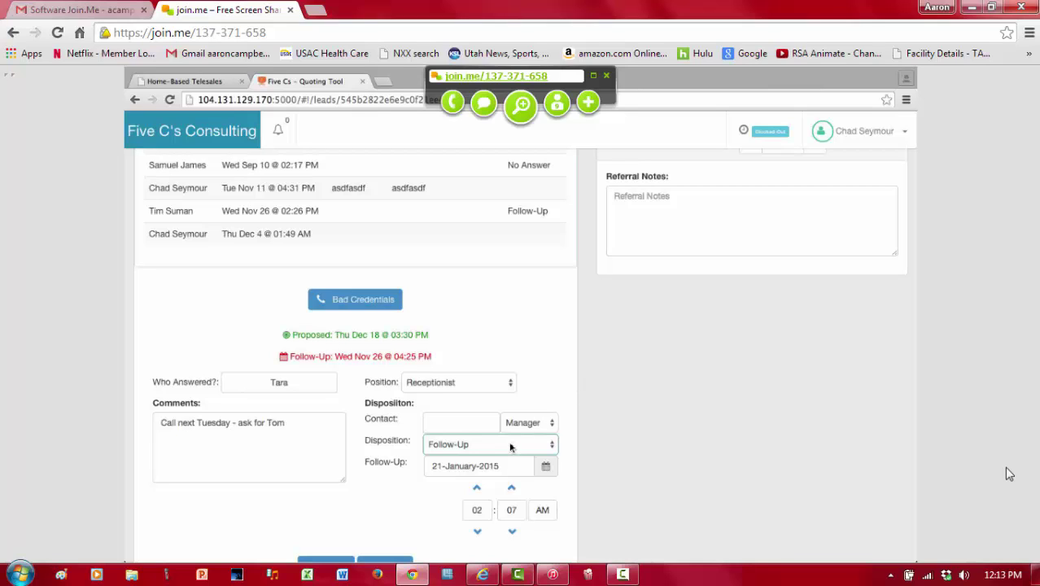
Step: Enter the contact's name and change the contact role from Manager to Owner
click(488, 426)
text(Tom)
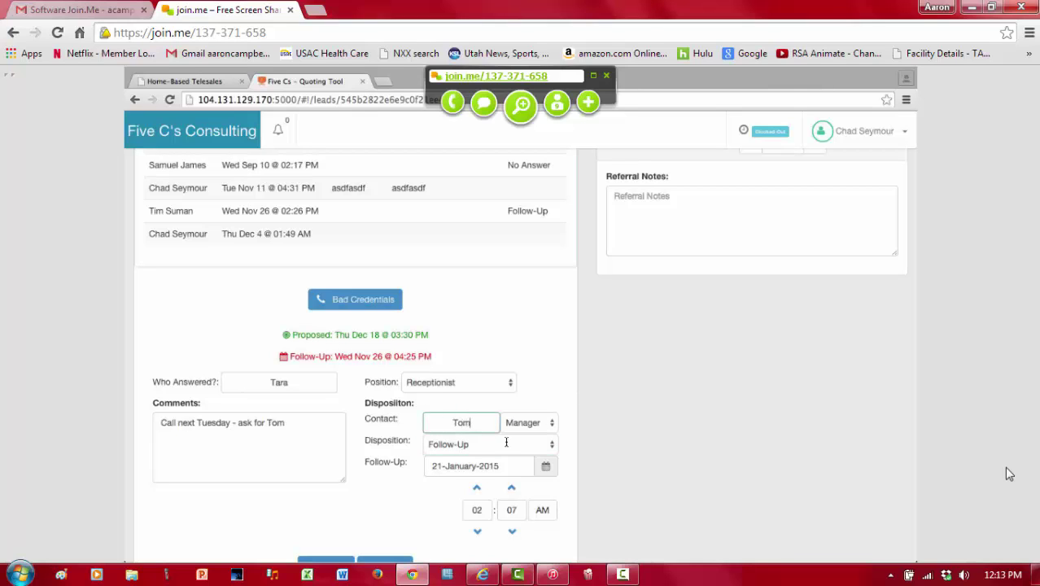
click(533, 429)
click(530, 441)
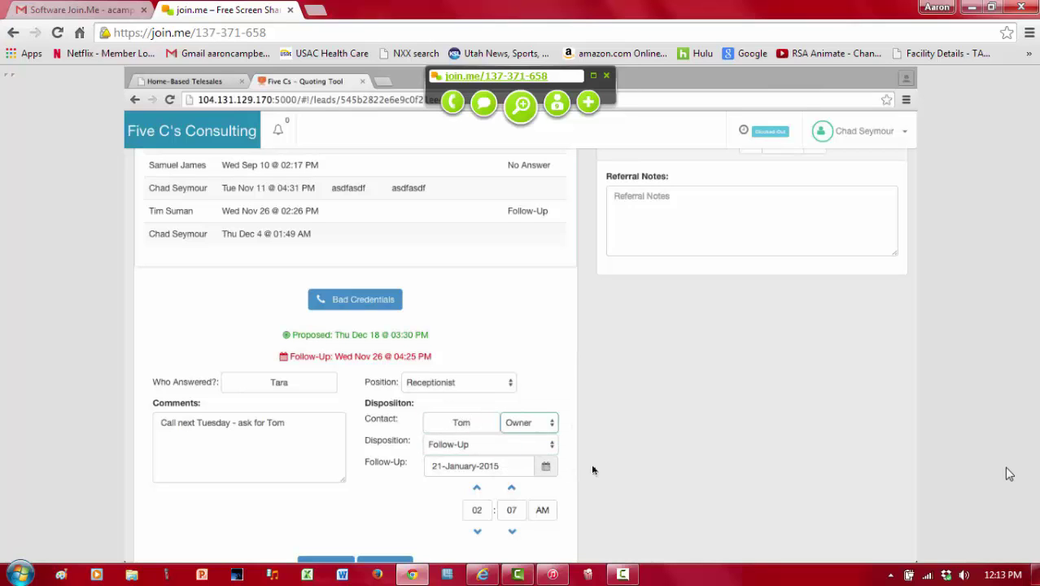
Step: Schedule the follow-up for 30 January 2015 at 02:00 PM and save the lead
scroll(593, 470, down, 1)
click(542, 462)
click(511, 462)
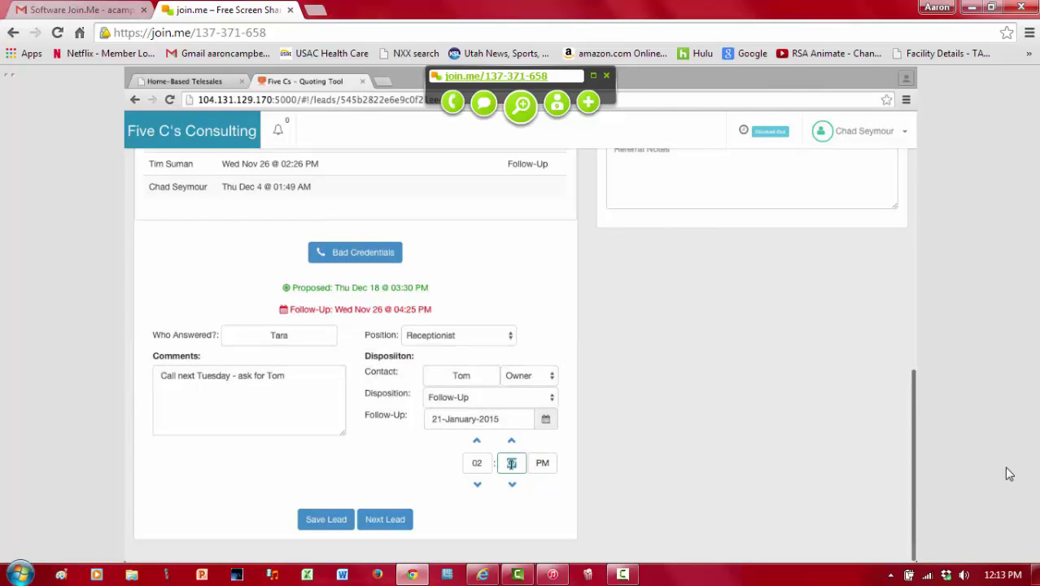
text(0)
click(487, 418)
scroll(545, 529, down, 1)
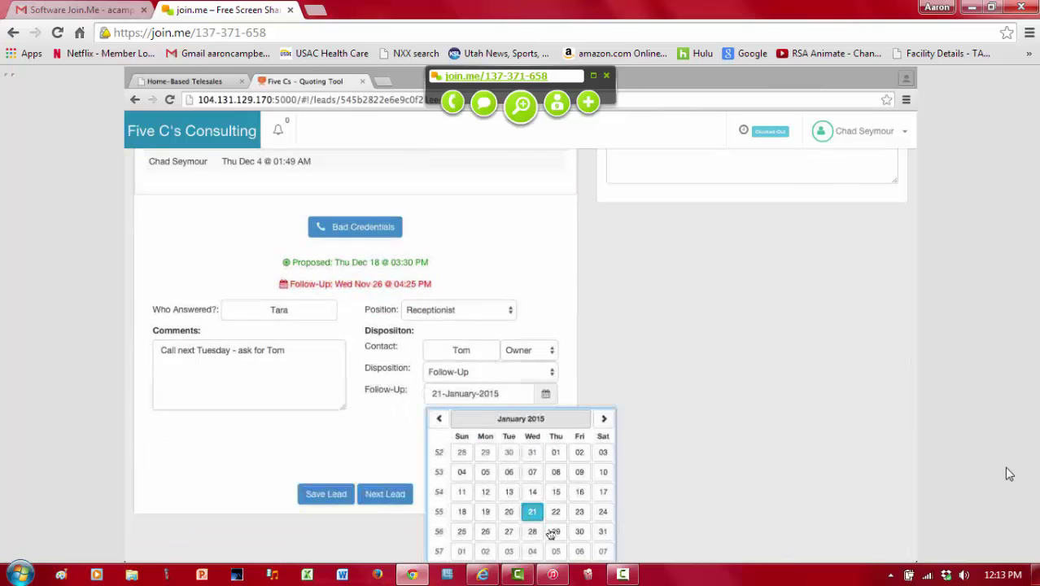
click(583, 533)
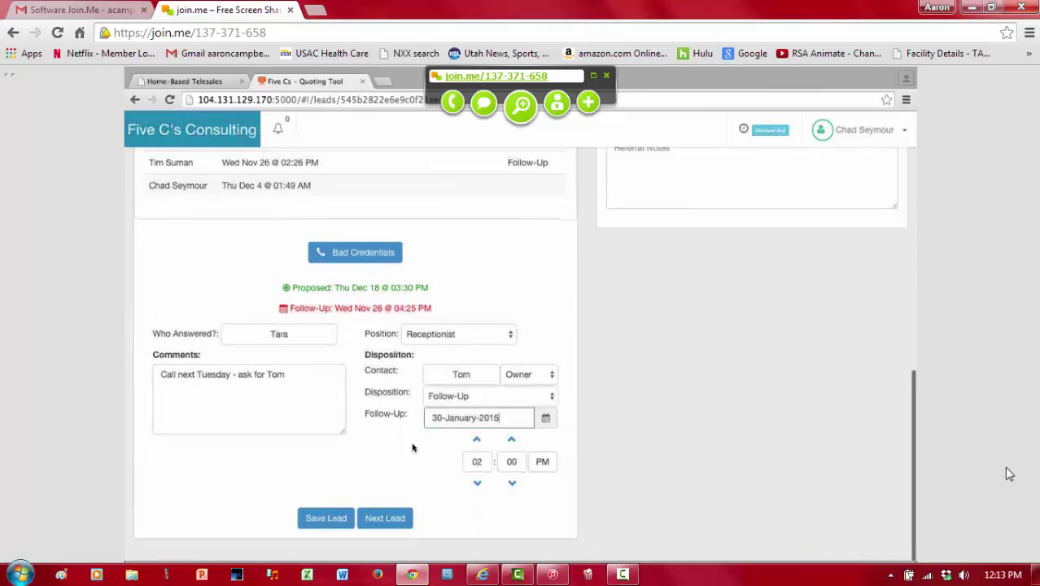
click(332, 520)
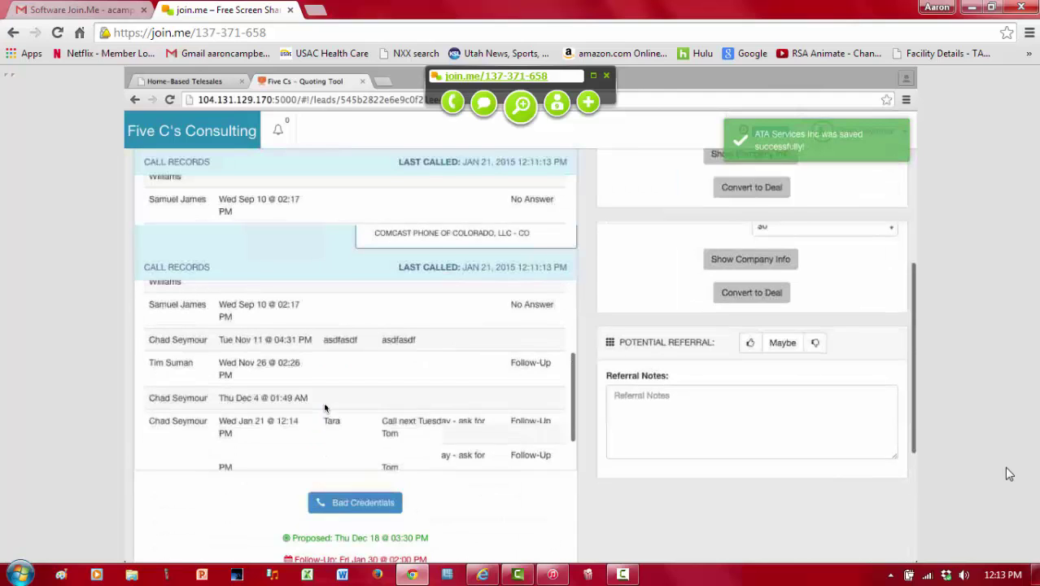
Step: Check the saved Jan 30 follow-up line and the logged call comment
drag(288, 441, 431, 435)
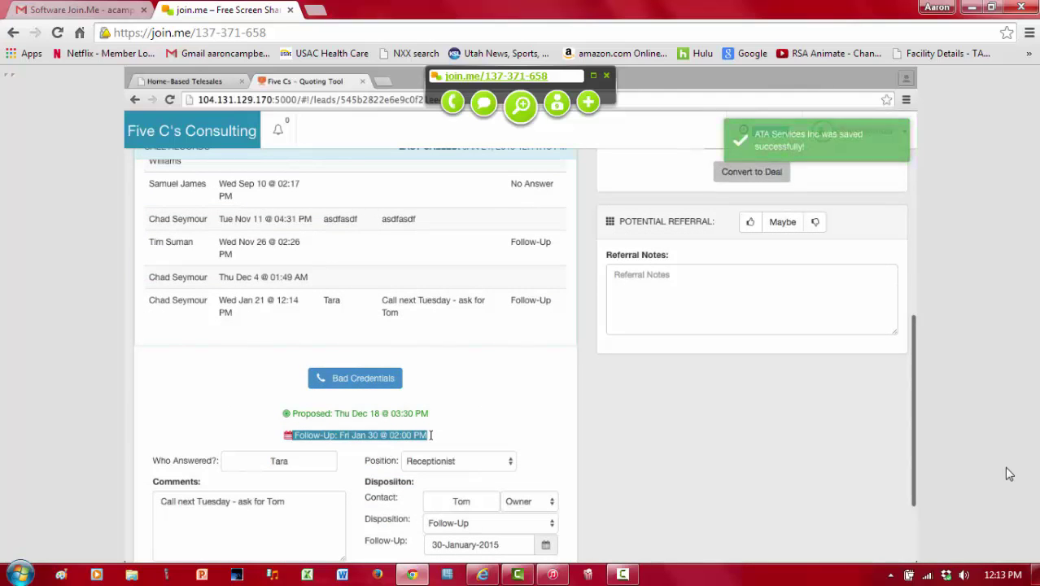
click(431, 435)
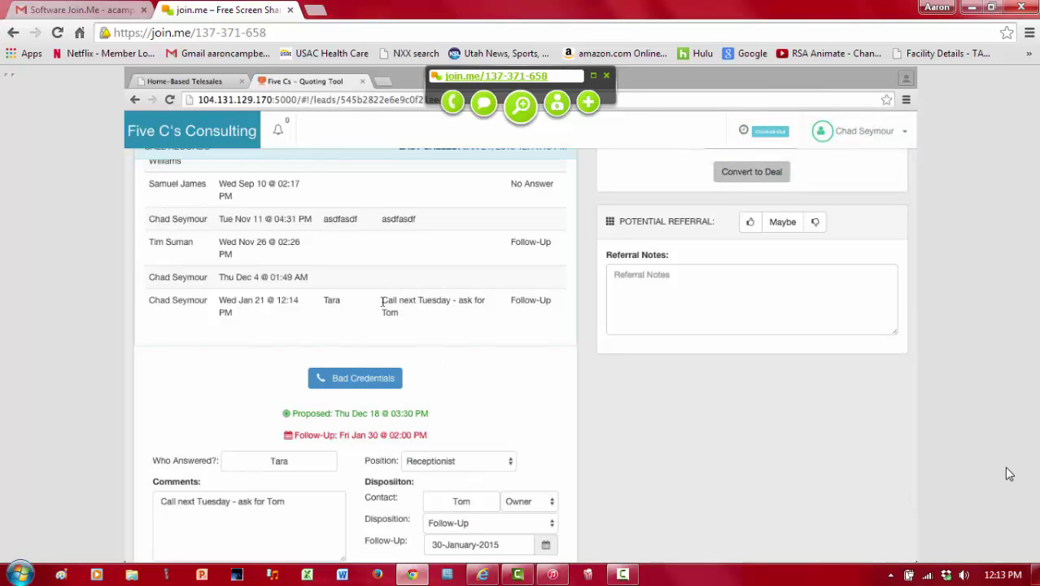
drag(382, 301, 469, 305)
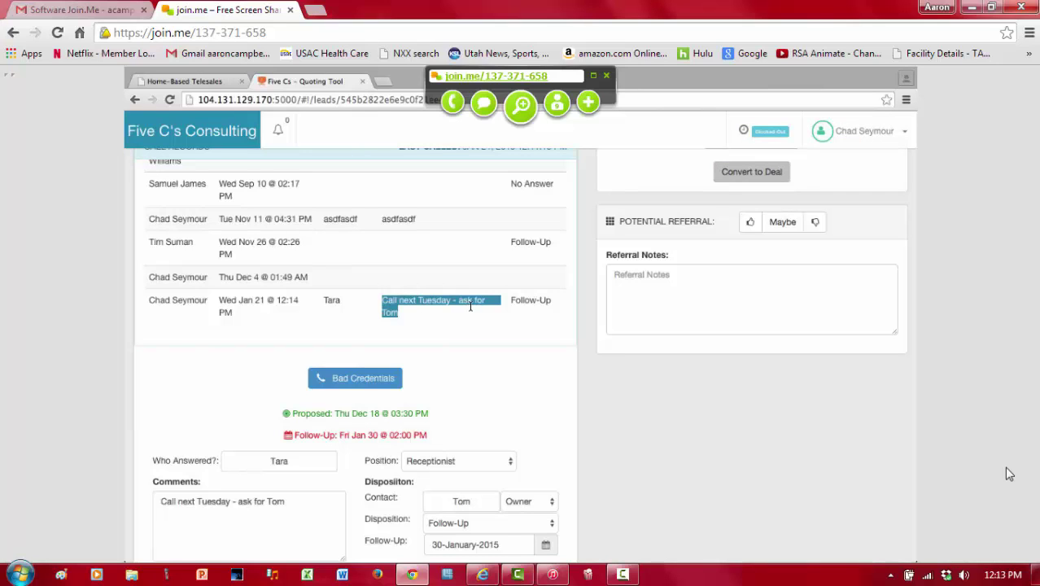
Step: Change the follow-up date to 21 January 2015
scroll(469, 307, up, 1)
scroll(475, 347, down, 1)
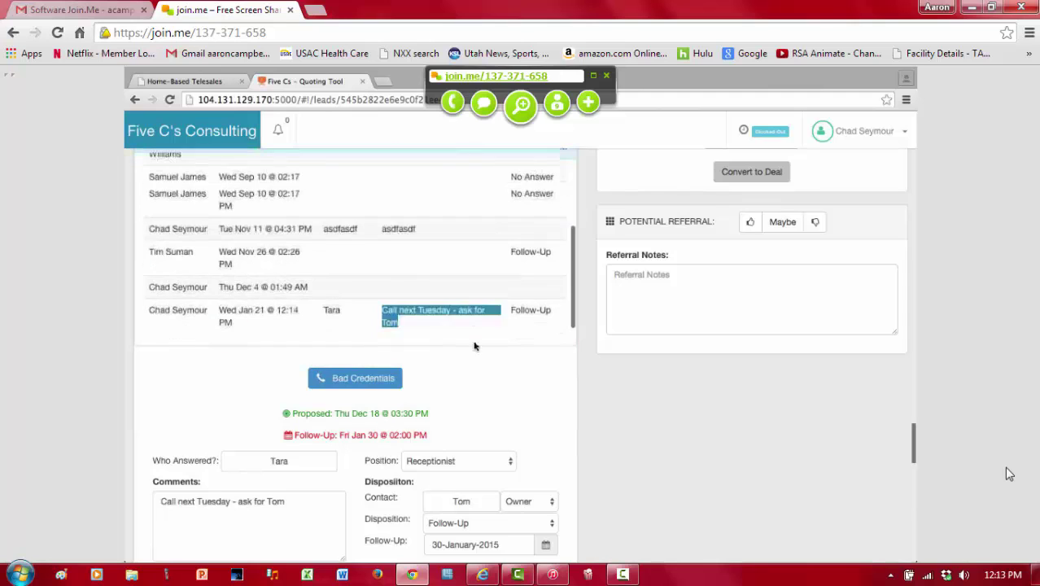
scroll(482, 392, down, 2)
click(471, 428)
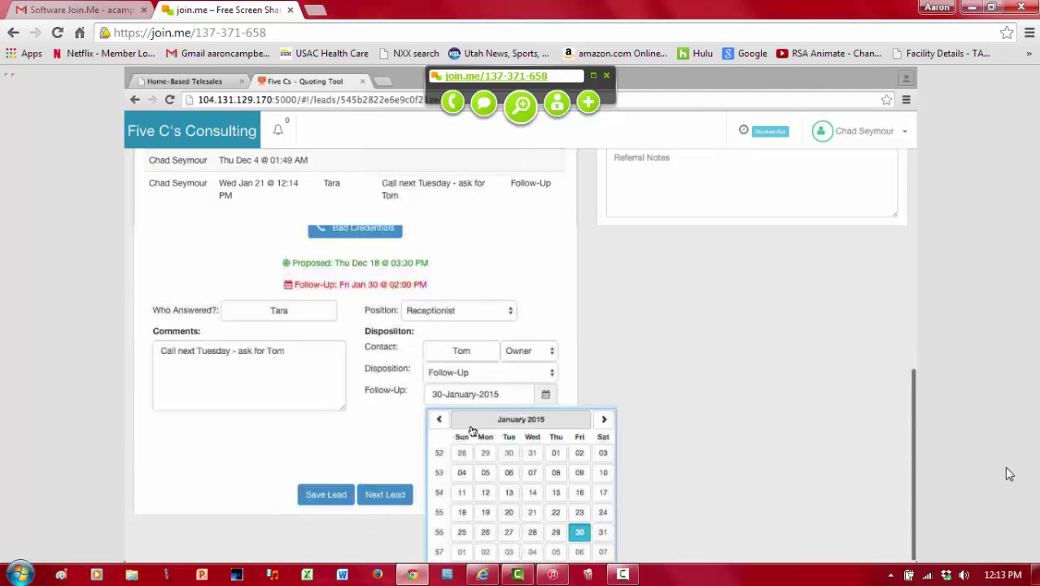
click(533, 515)
Step: Save the lead, then open Shadow Mountain Senior Ctr and check ATA Services' 2:00PM follow-up
click(326, 519)
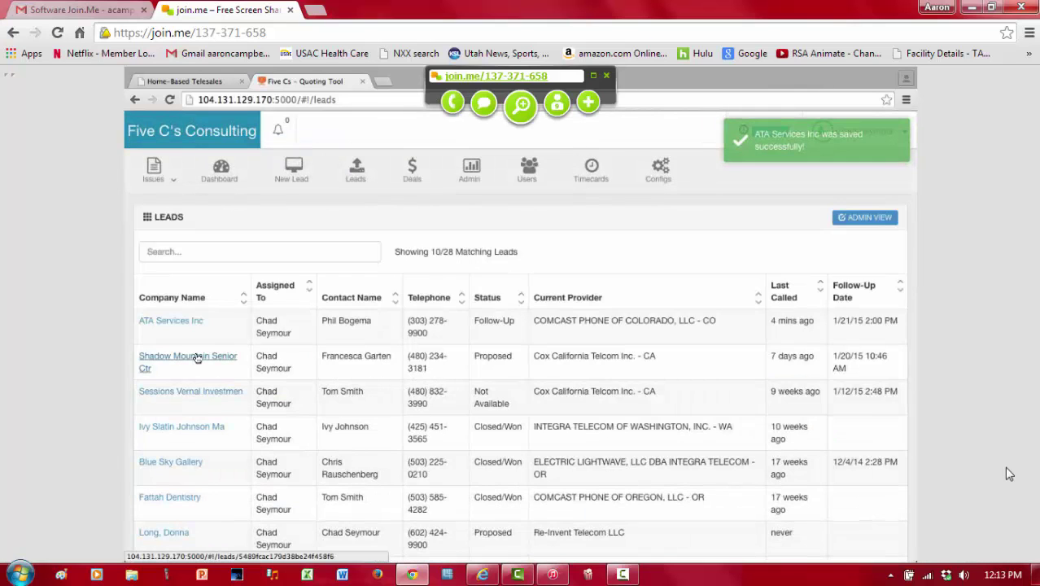
click(195, 355)
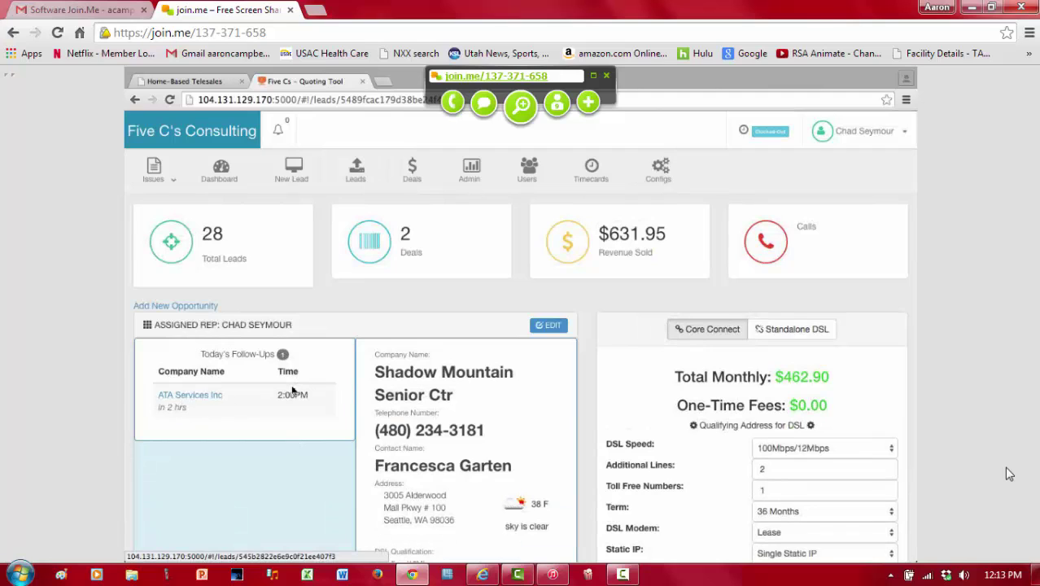
drag(279, 393, 225, 413)
click(224, 414)
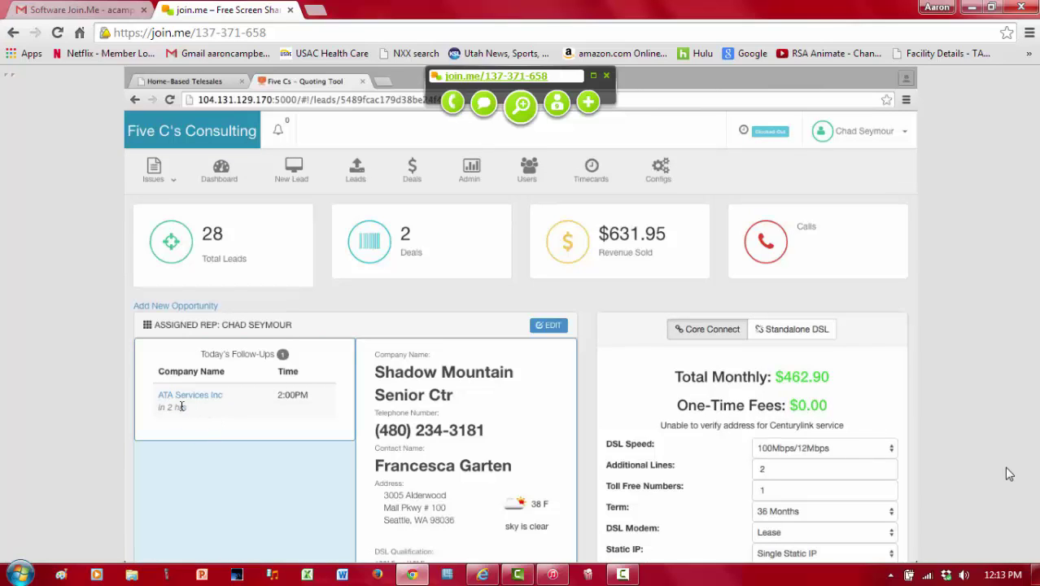
Step: Reopen ATA Services Inc from Today's Follow-Ups after noting its 'in 2 hrs' label
scroll(382, 455, down, 2)
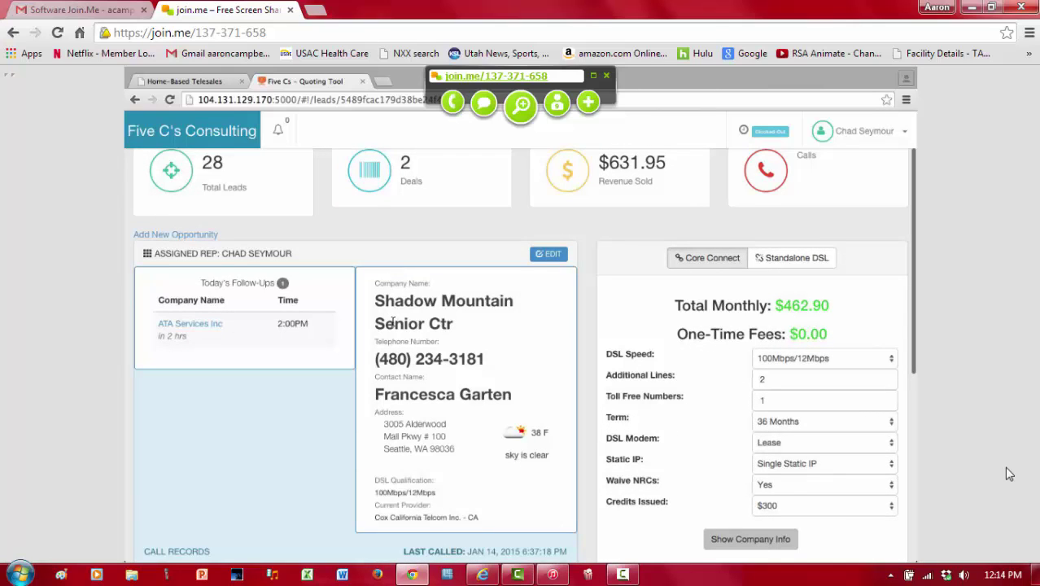
drag(187, 341, 157, 337)
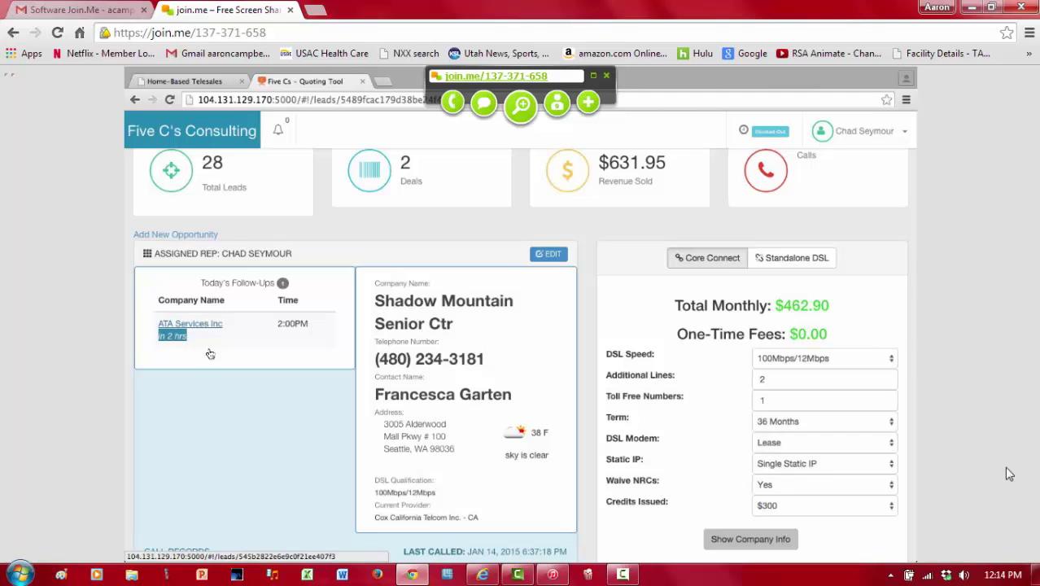
click(214, 417)
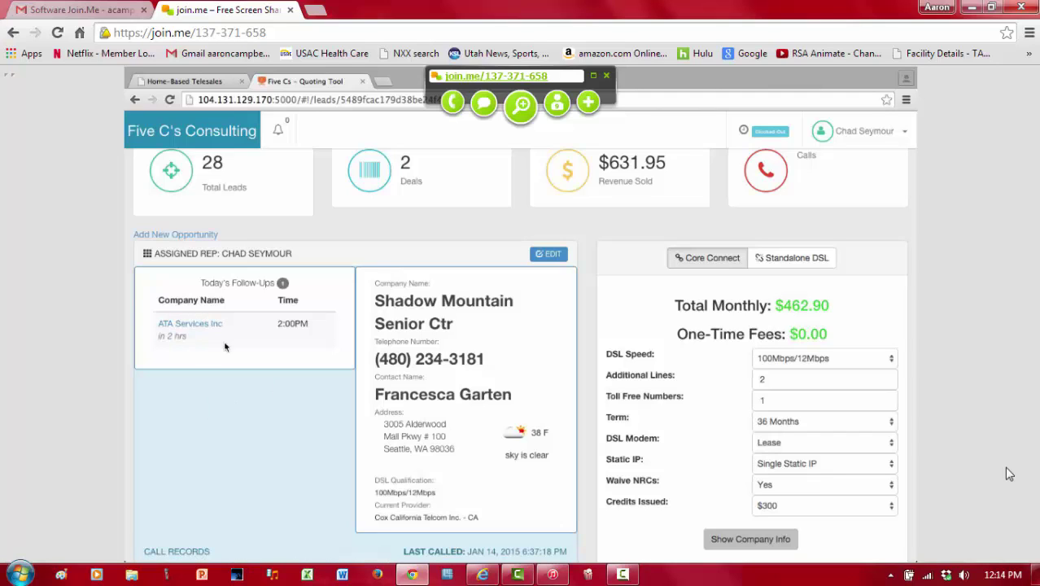
click(209, 325)
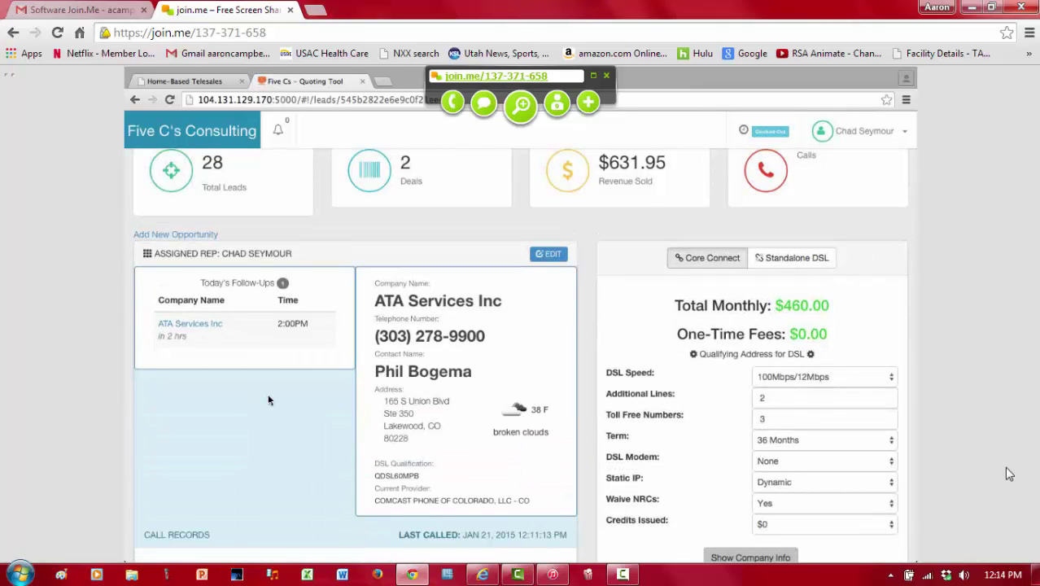
Step: Save ATA Services Inc again, adding a call record dated Wed Jan 21 @ 12:15
scroll(268, 399, down, 5)
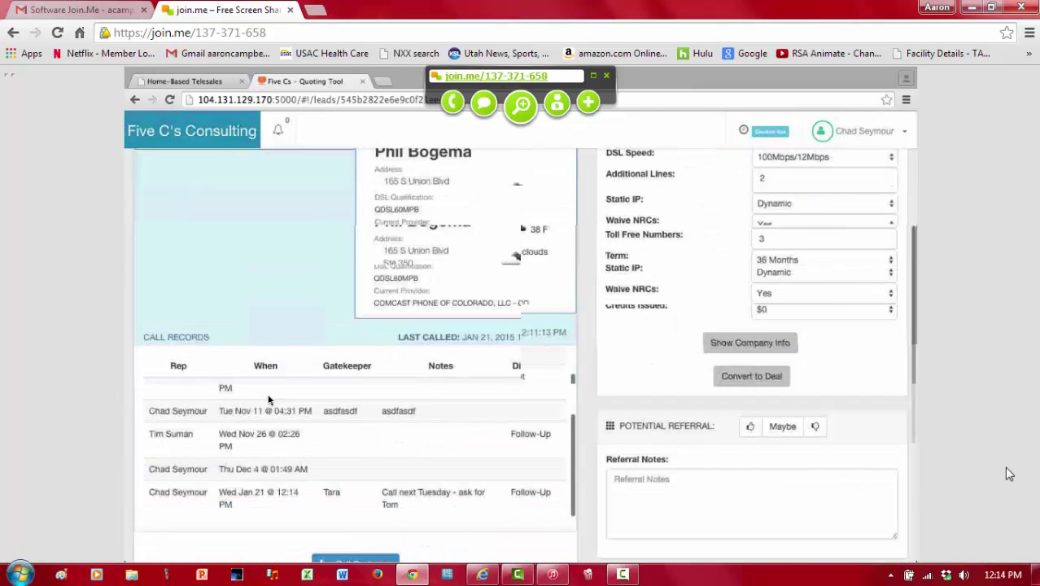
scroll(268, 400, down, 3)
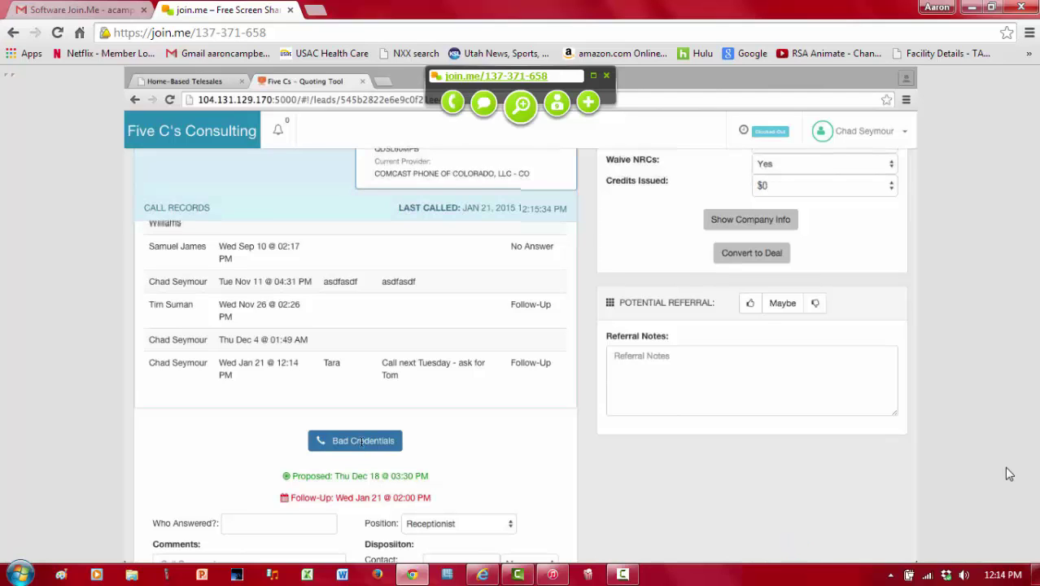
scroll(362, 446, down, 2)
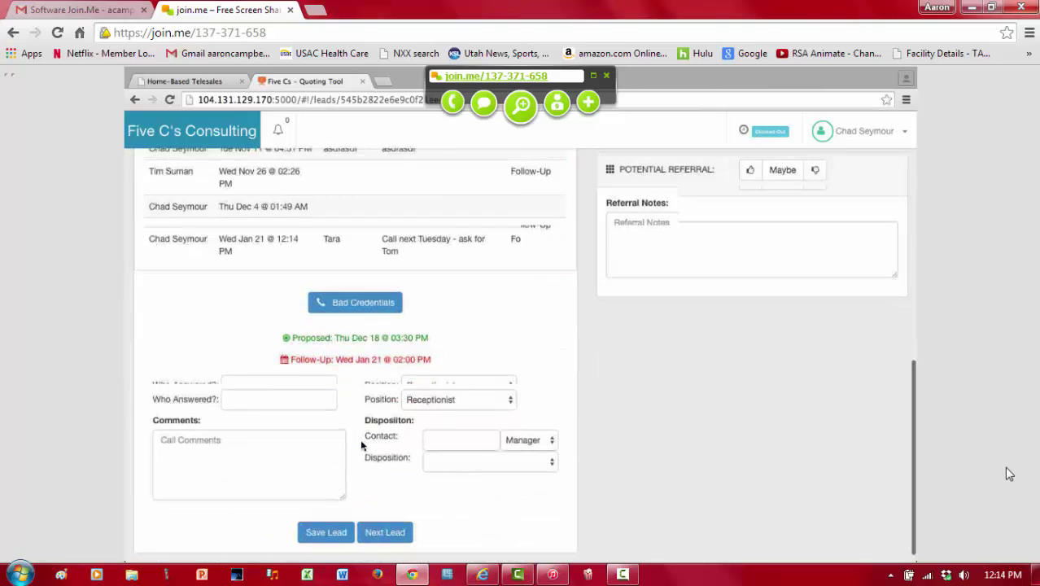
scroll(362, 446, down, 1)
scroll(362, 446, up, 5)
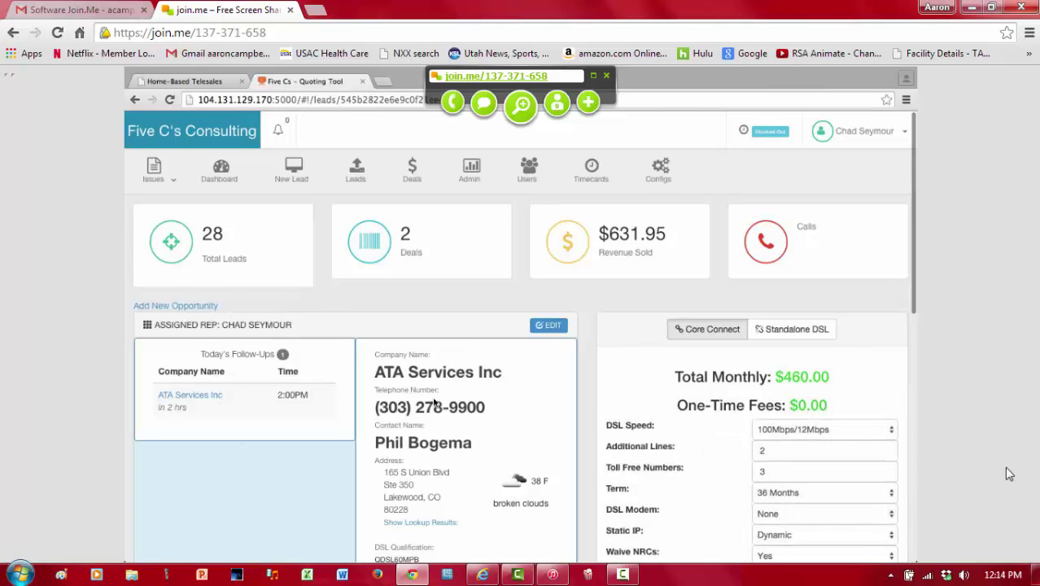
scroll(431, 417, down, 3)
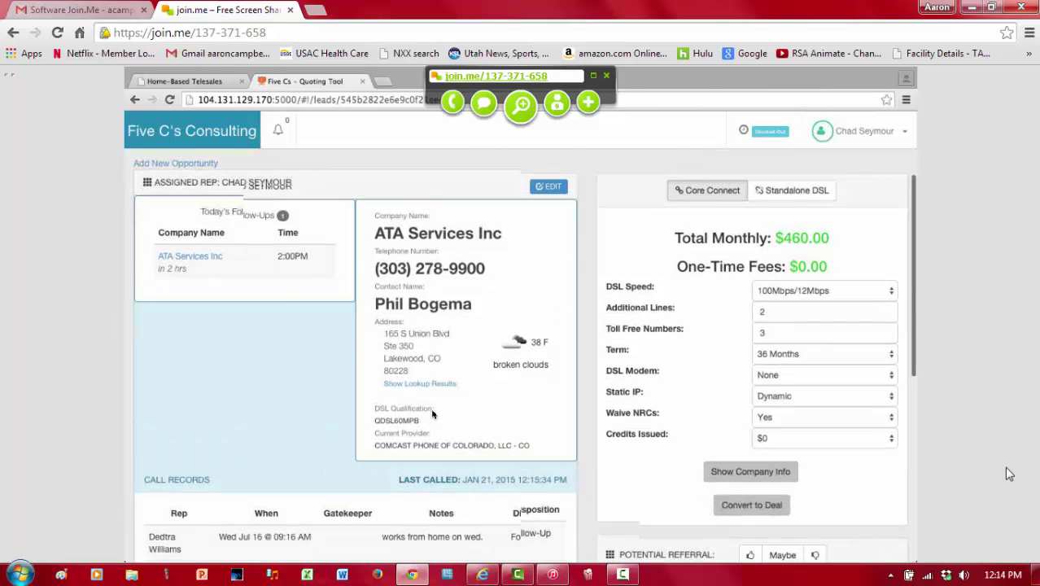
scroll(431, 416, down, 2)
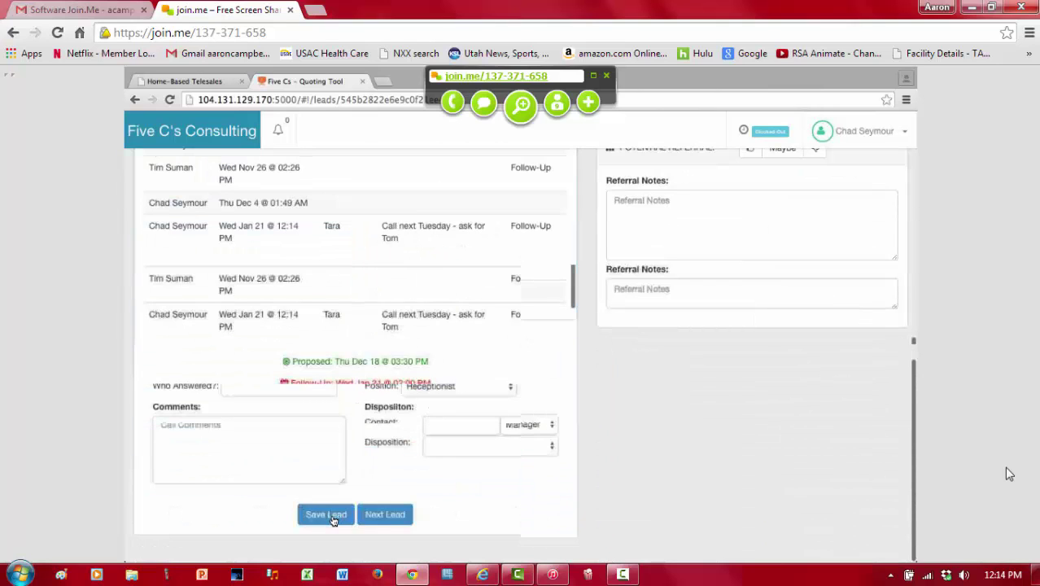
click(332, 519)
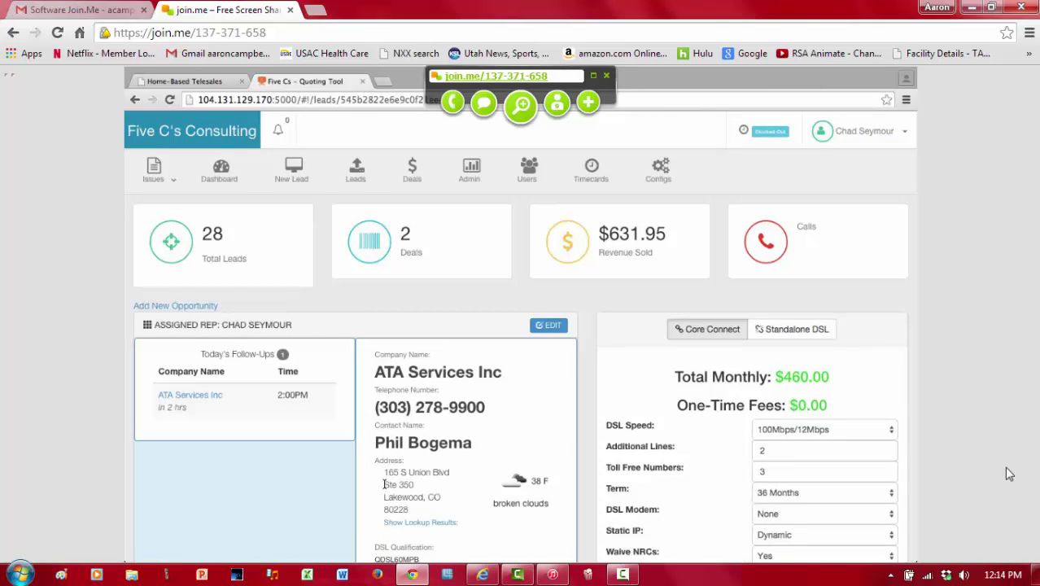
scroll(384, 484, down, 10)
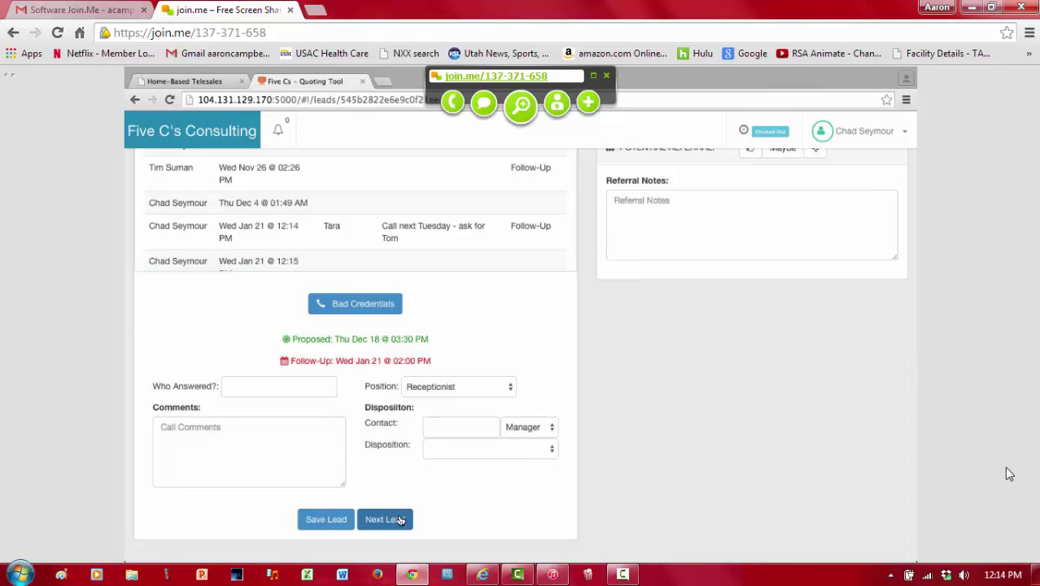
Step: Move to the Desert Glass Works lead and expand then collapse its reverse lookup results
click(397, 521)
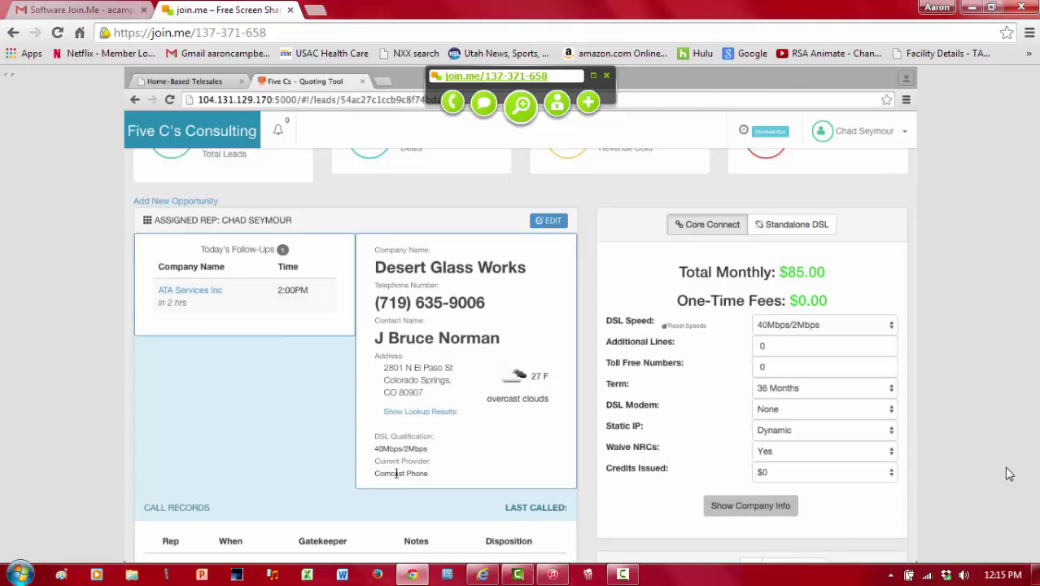
click(435, 413)
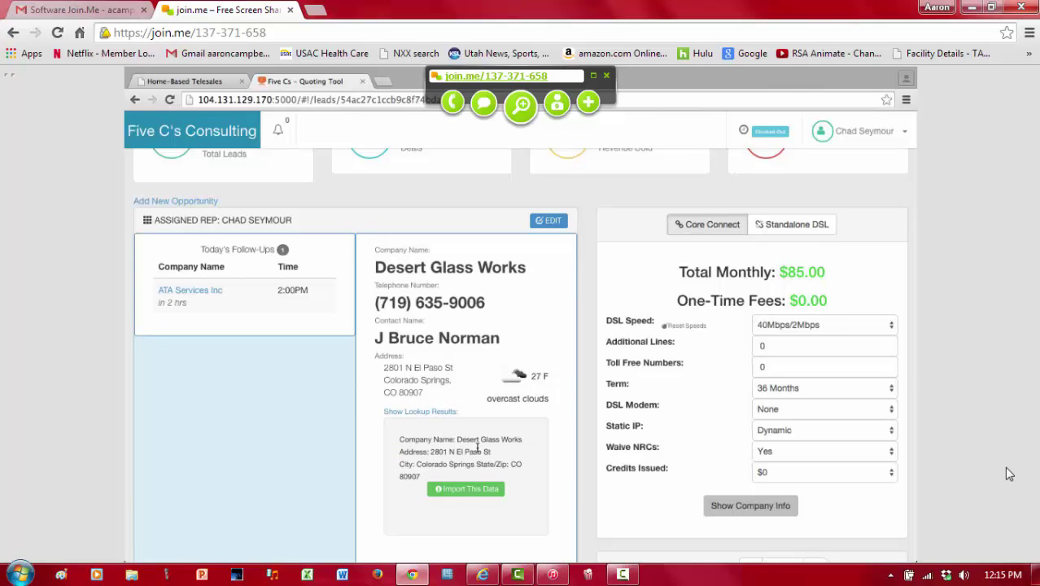
click(445, 412)
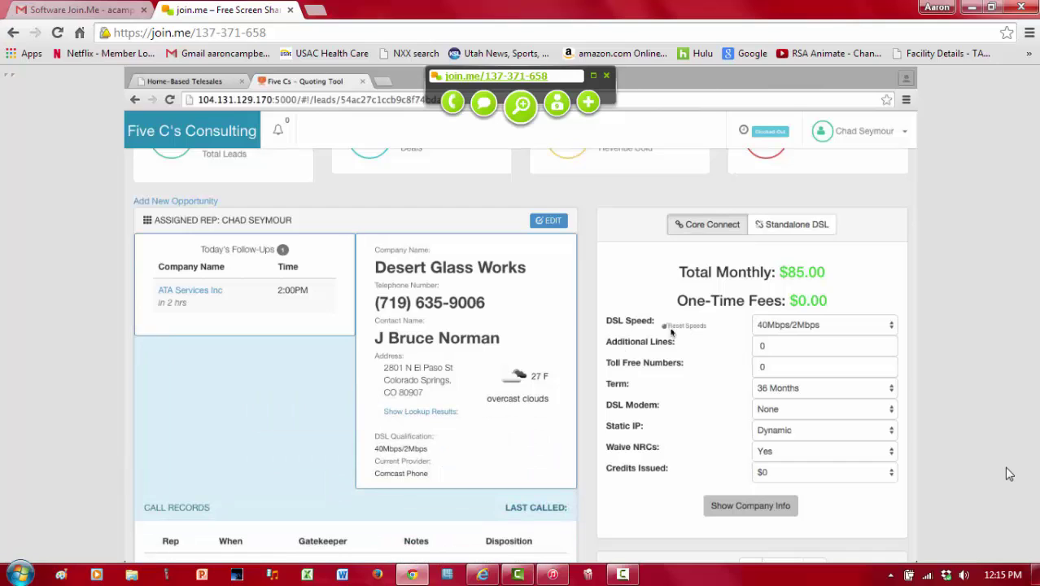
click(768, 325)
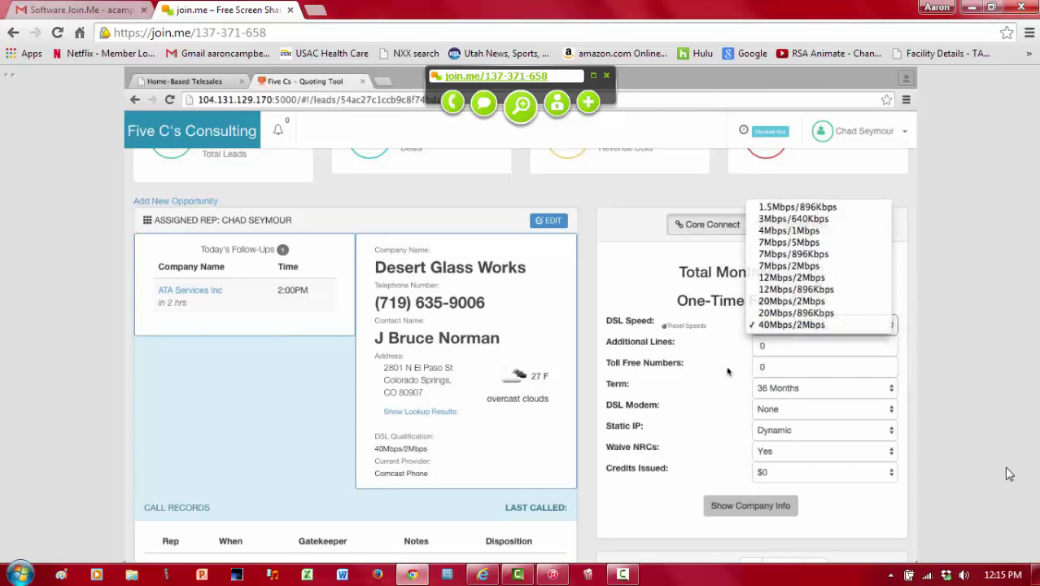
click(795, 326)
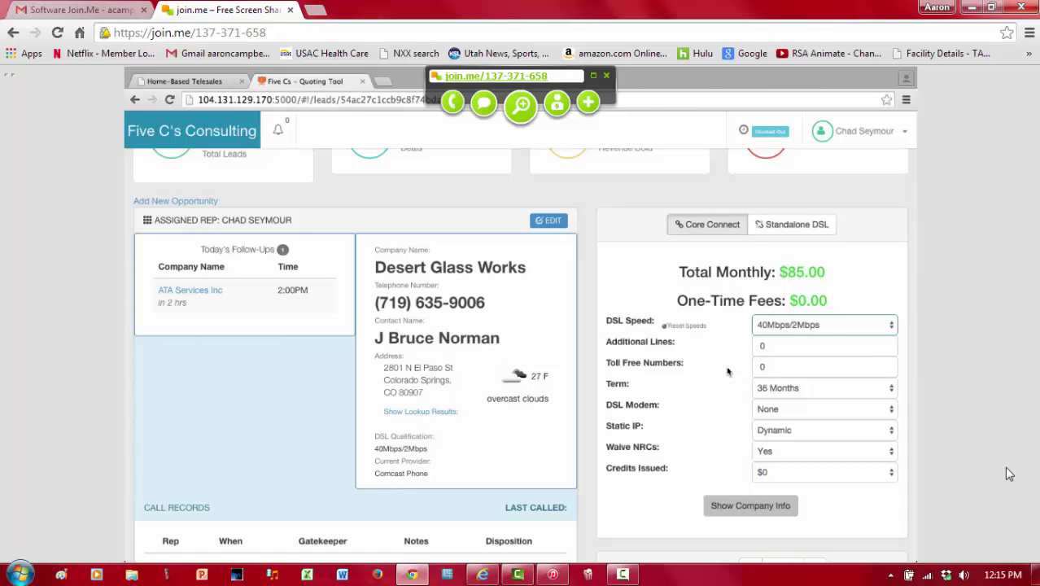
click(779, 327)
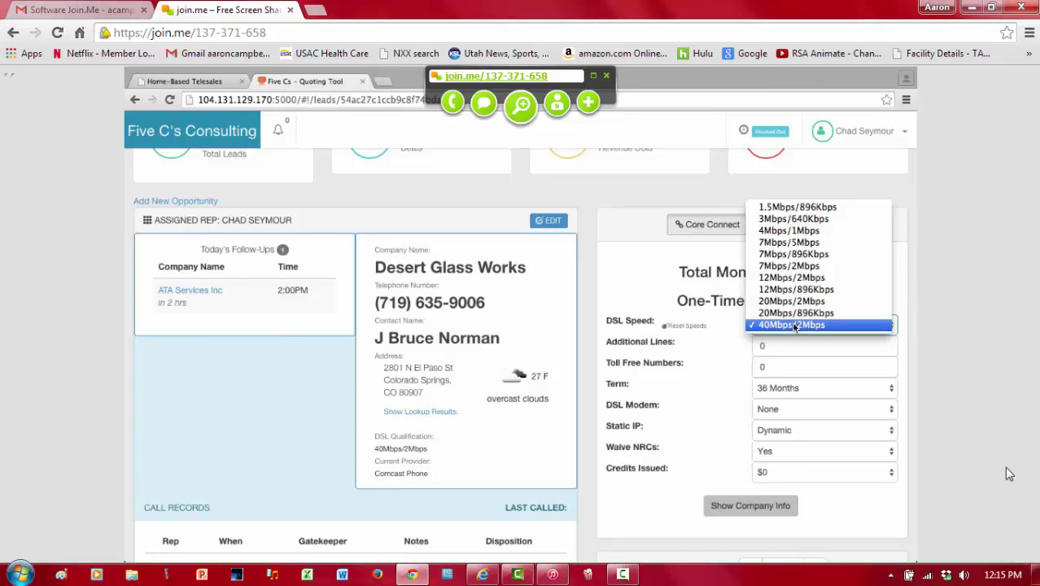
click(718, 361)
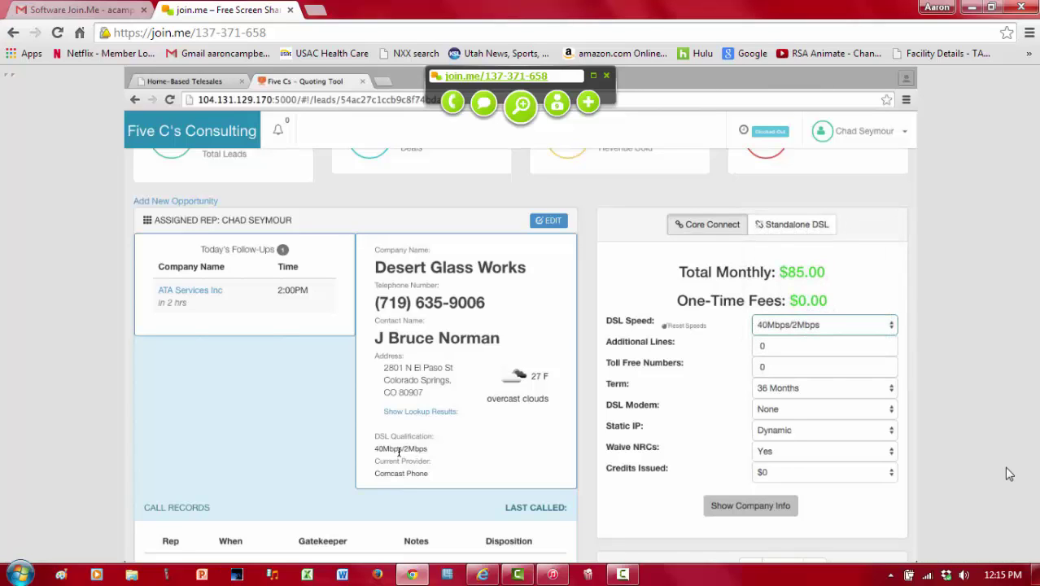
drag(374, 449, 434, 447)
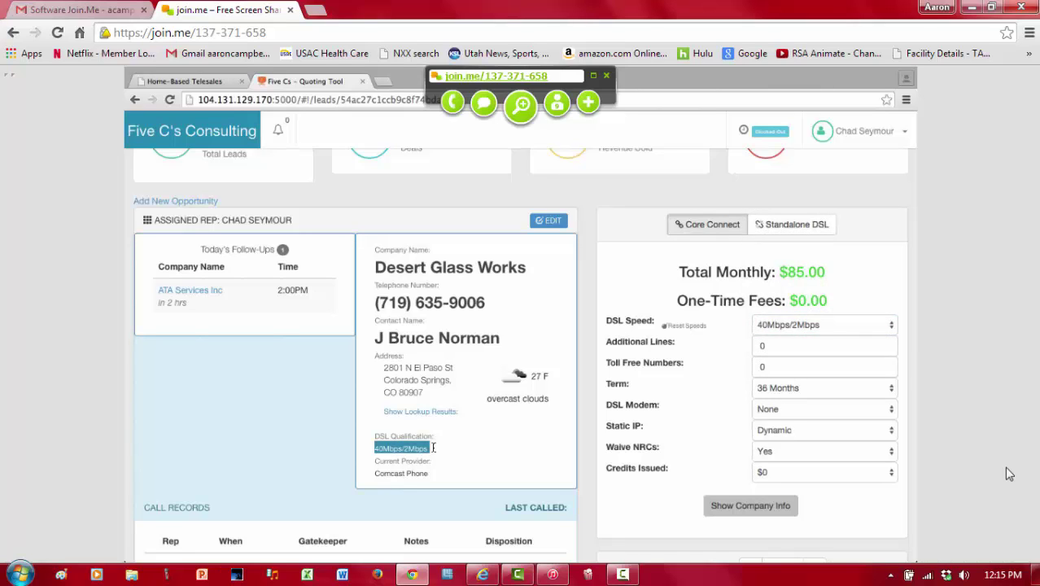
click(433, 448)
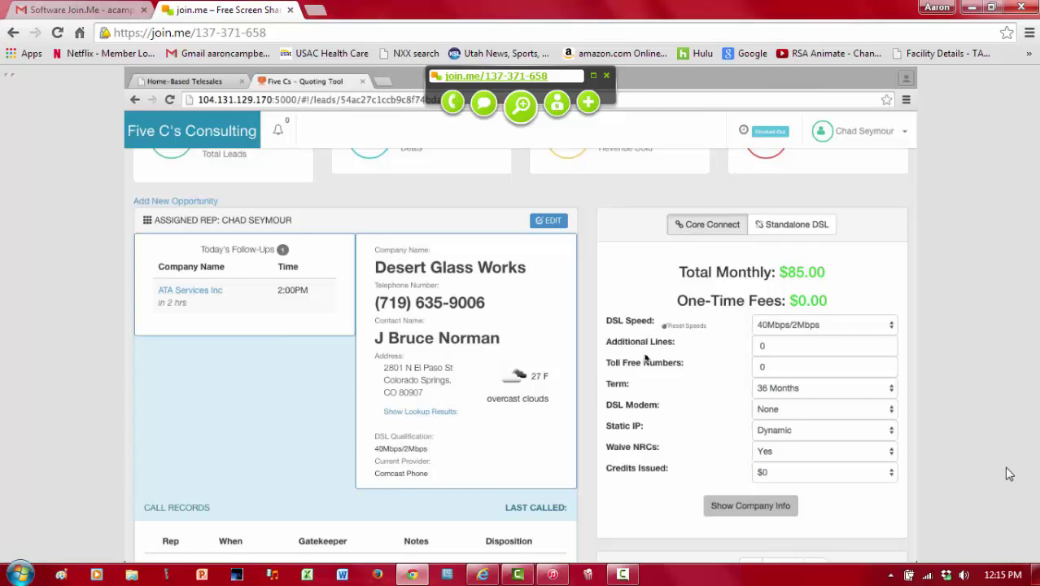
click(771, 325)
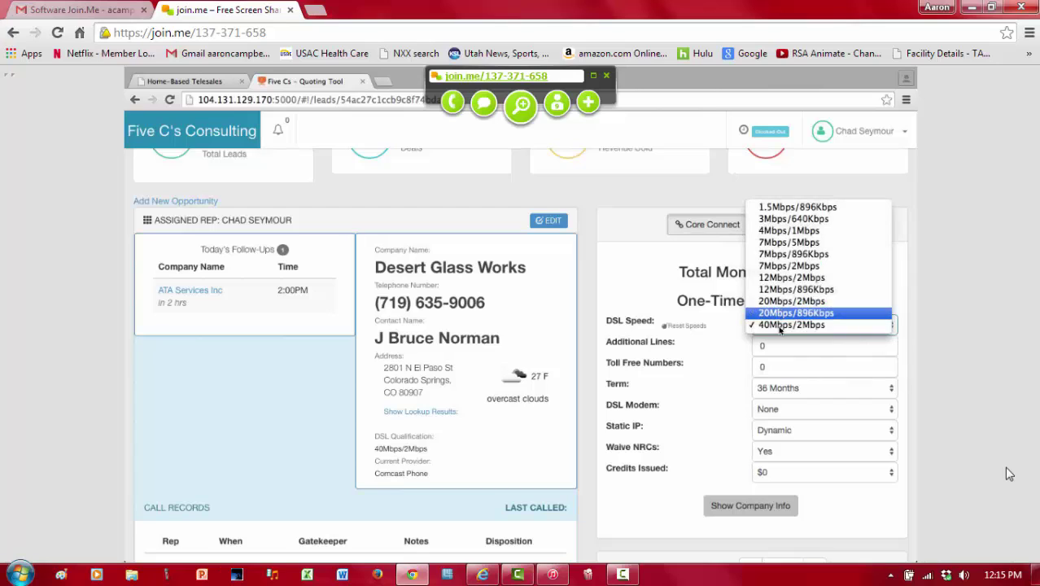
click(779, 325)
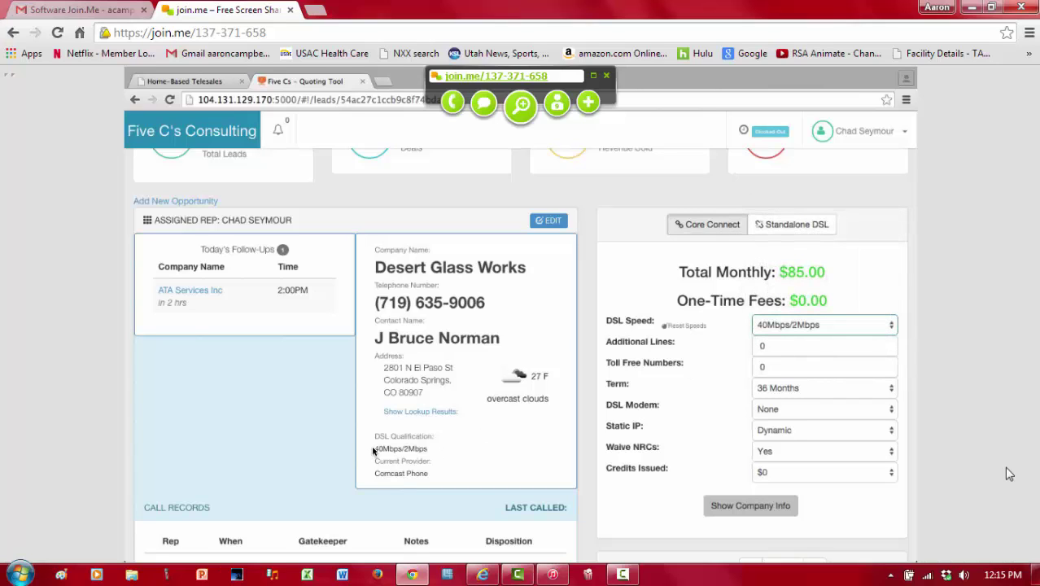
drag(374, 448, 427, 448)
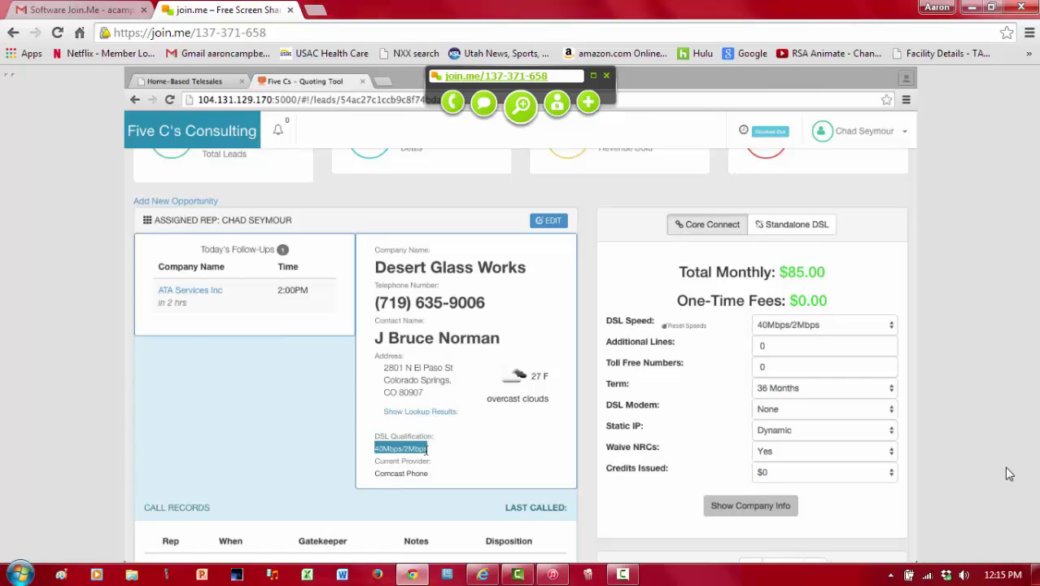
click(673, 347)
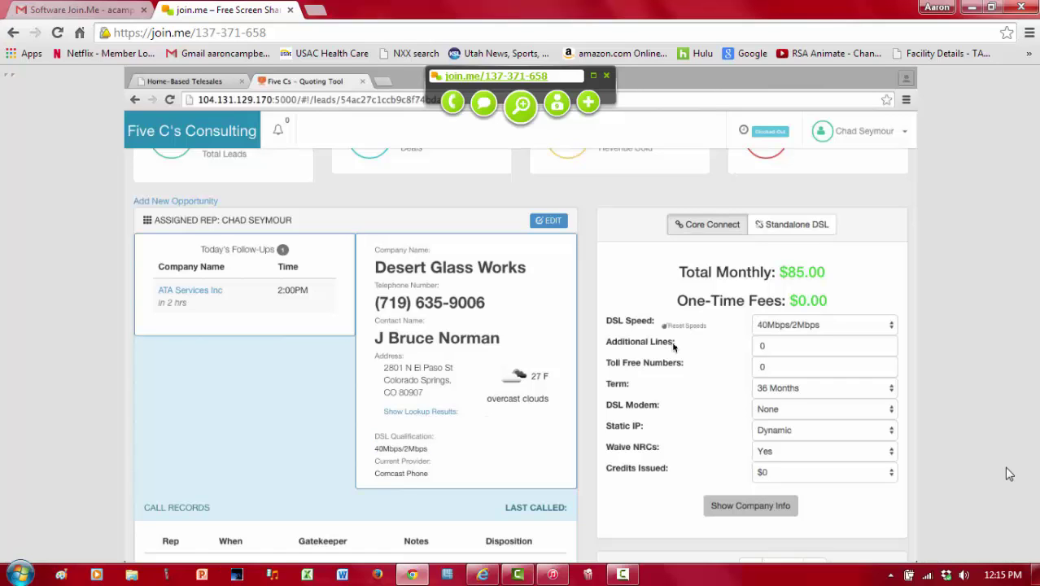
click(781, 325)
click(780, 326)
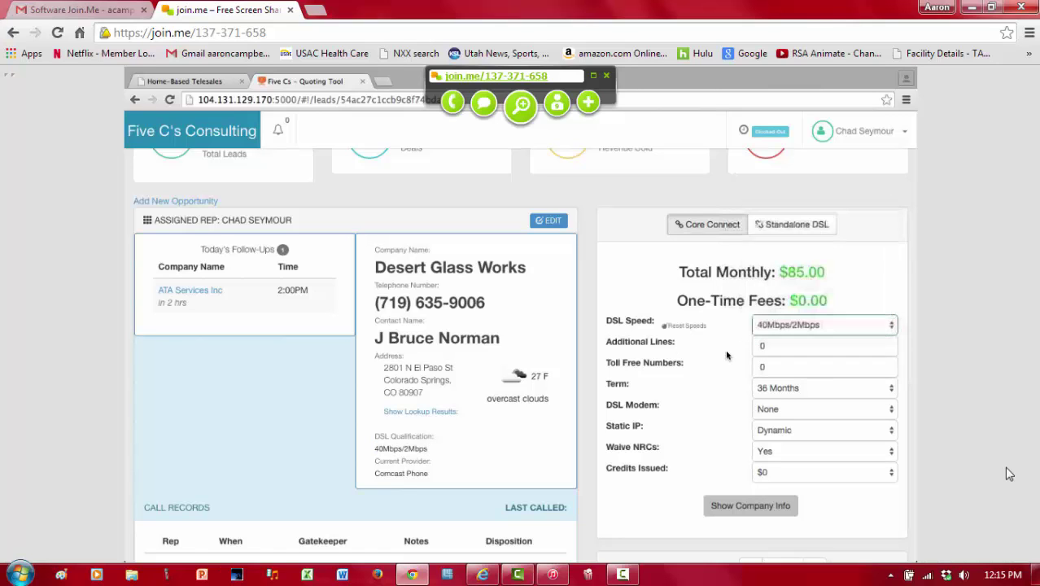
Step: Change Desert Glass Works' DSL speed to 60Mbps/30Mbps, then to 40Mbps/5Mbps
click(665, 328)
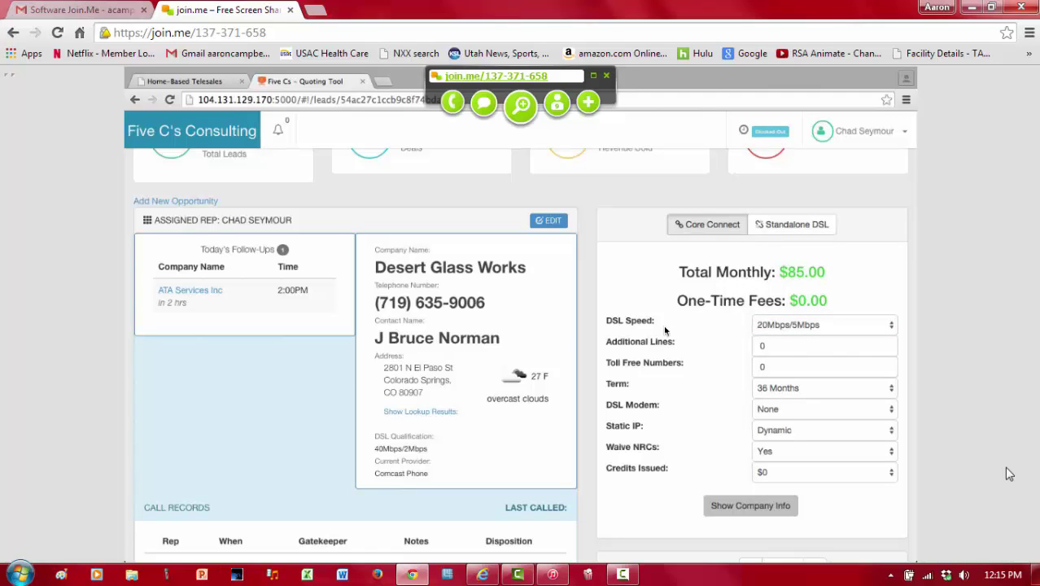
click(764, 325)
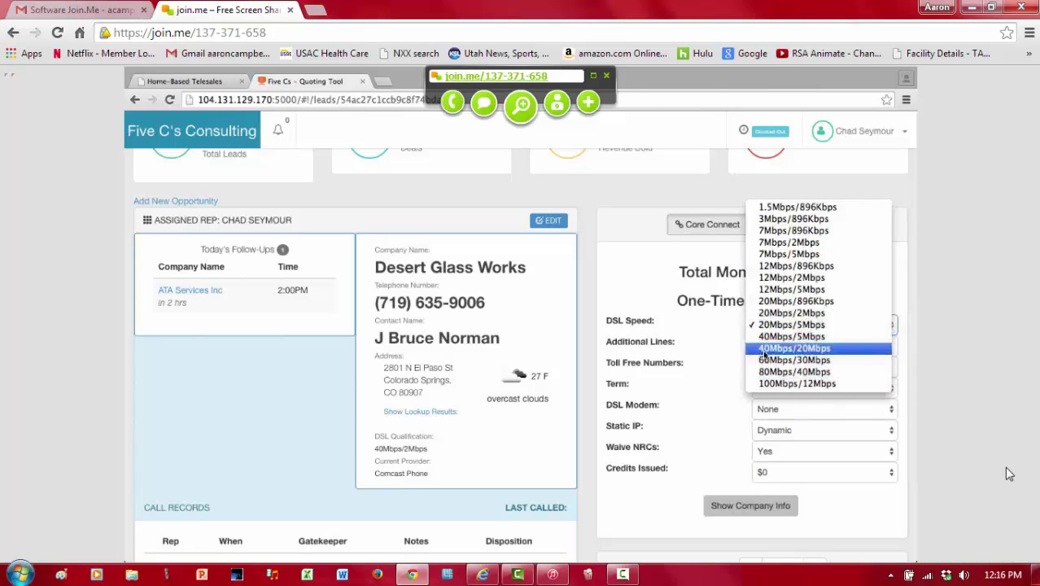
click(765, 359)
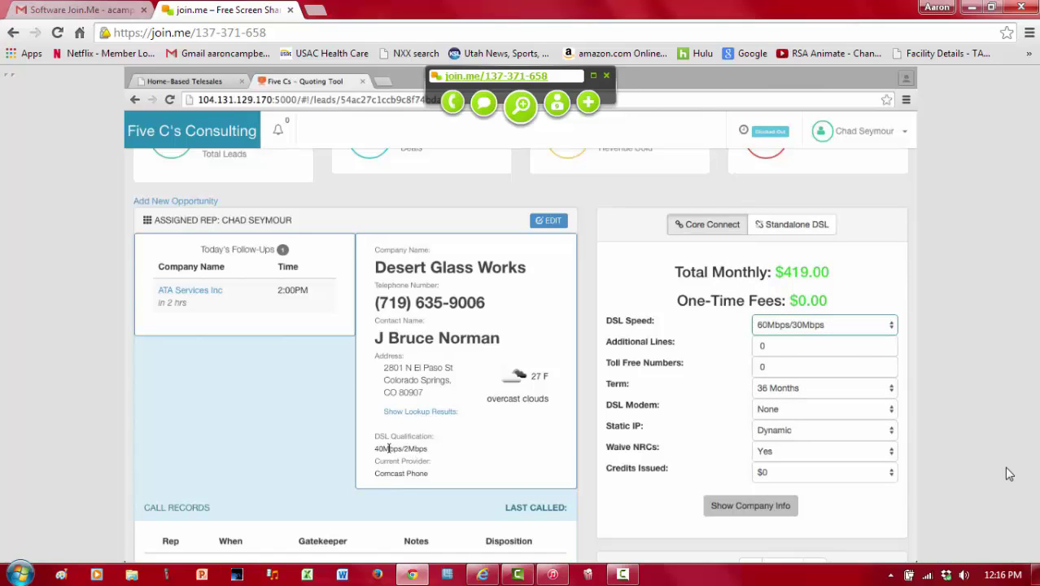
drag(374, 448, 432, 448)
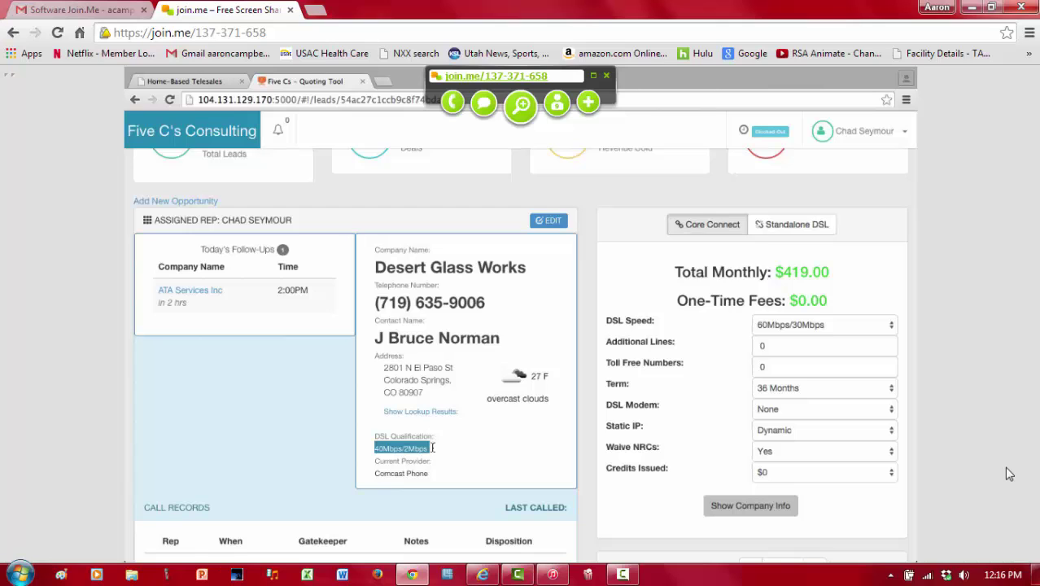
click(770, 324)
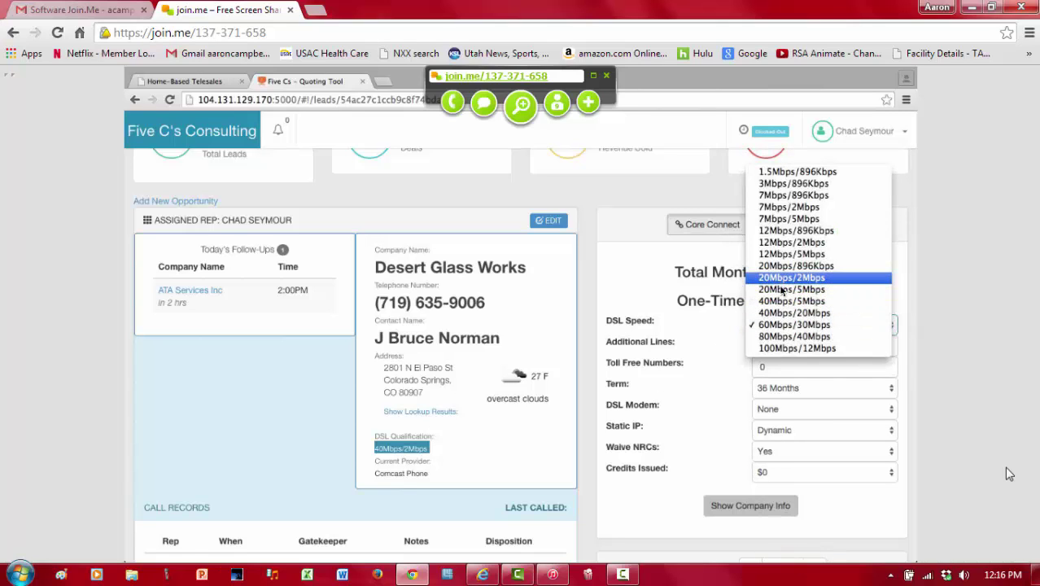
click(781, 301)
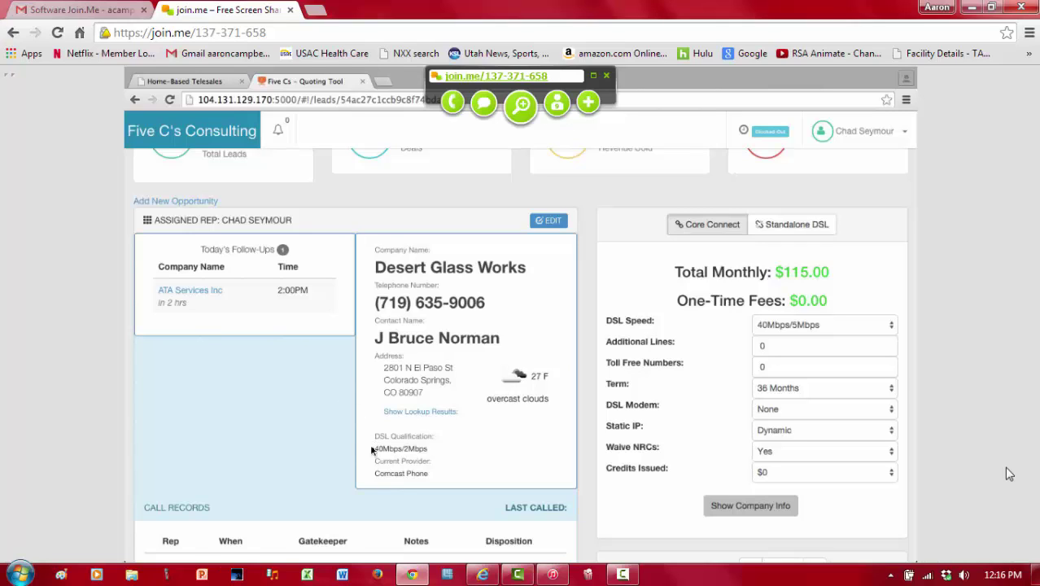
drag(415, 446, 373, 449)
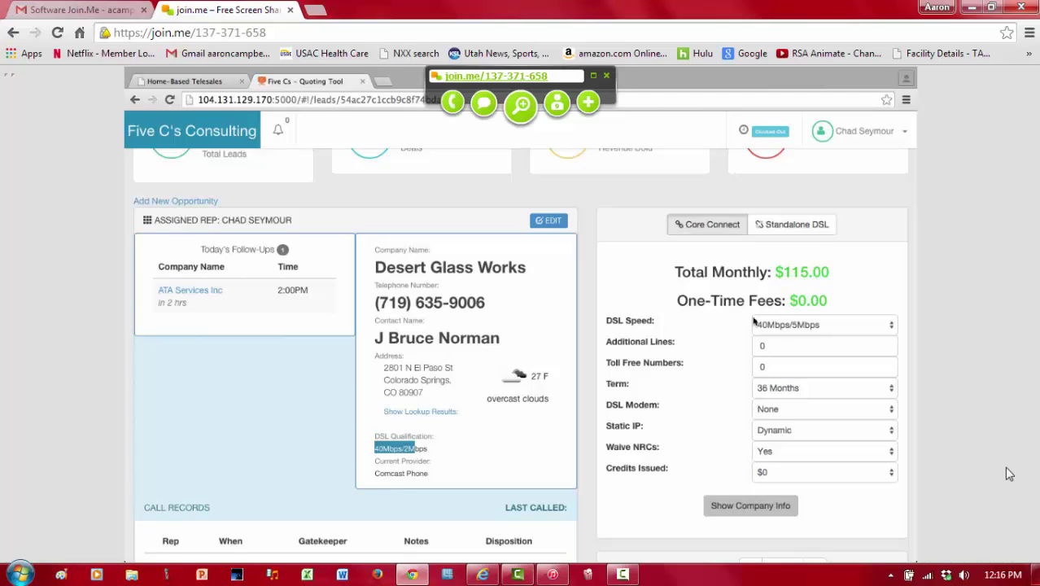
Step: Keep 40Mbps/5Mbps as the DSL speed and return to the leads list
click(813, 325)
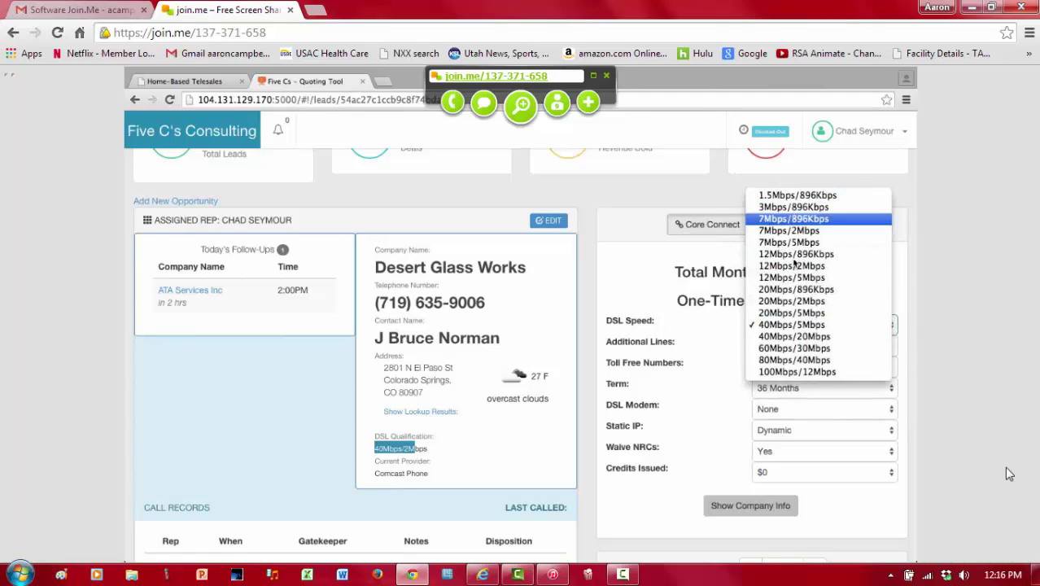
click(720, 313)
click(667, 329)
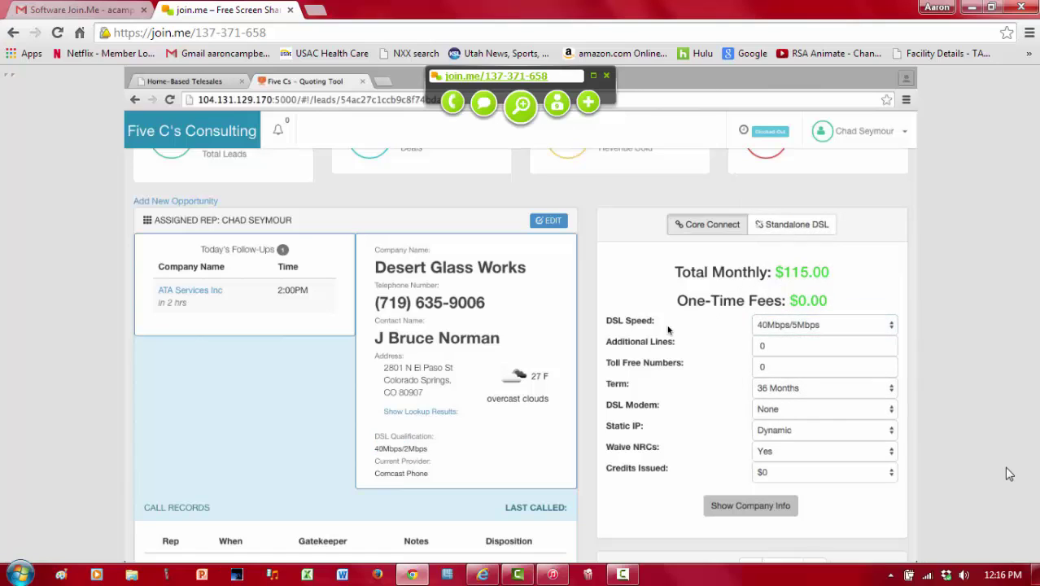
click(668, 327)
key(alt+Down)
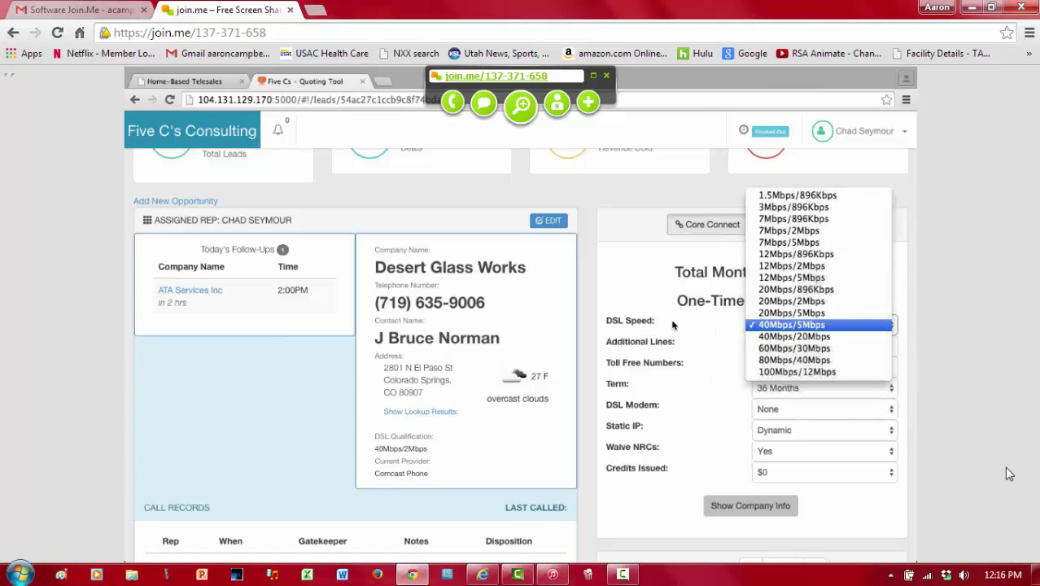
key(Escape)
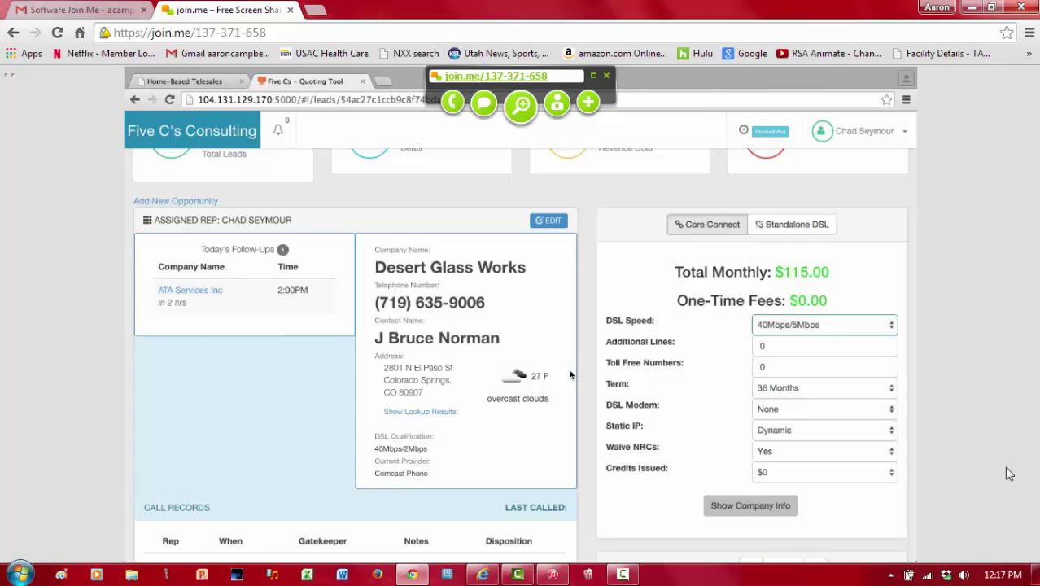
scroll(569, 375, down, 1)
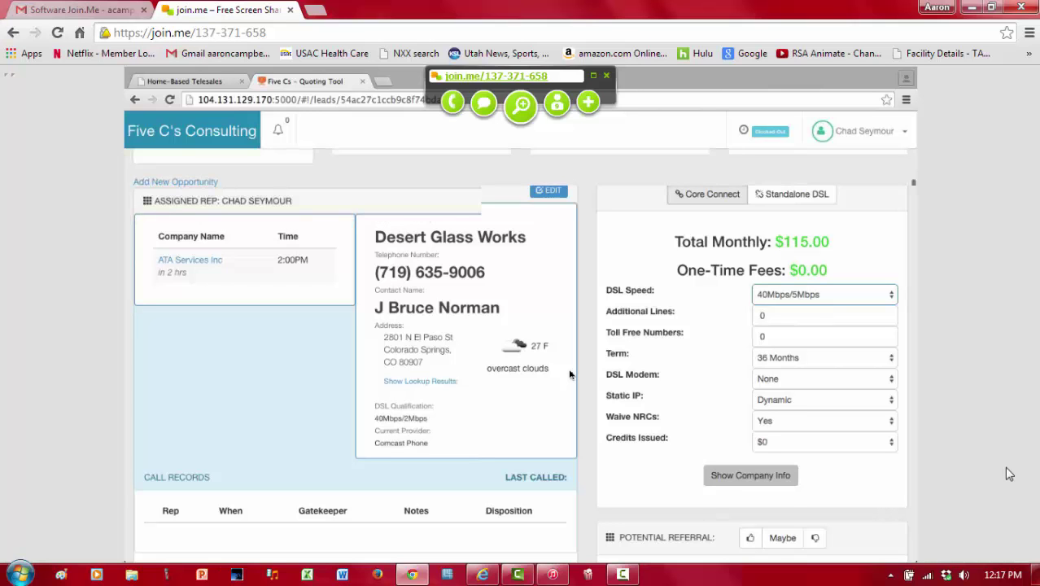
scroll(569, 375, up, 3)
click(348, 178)
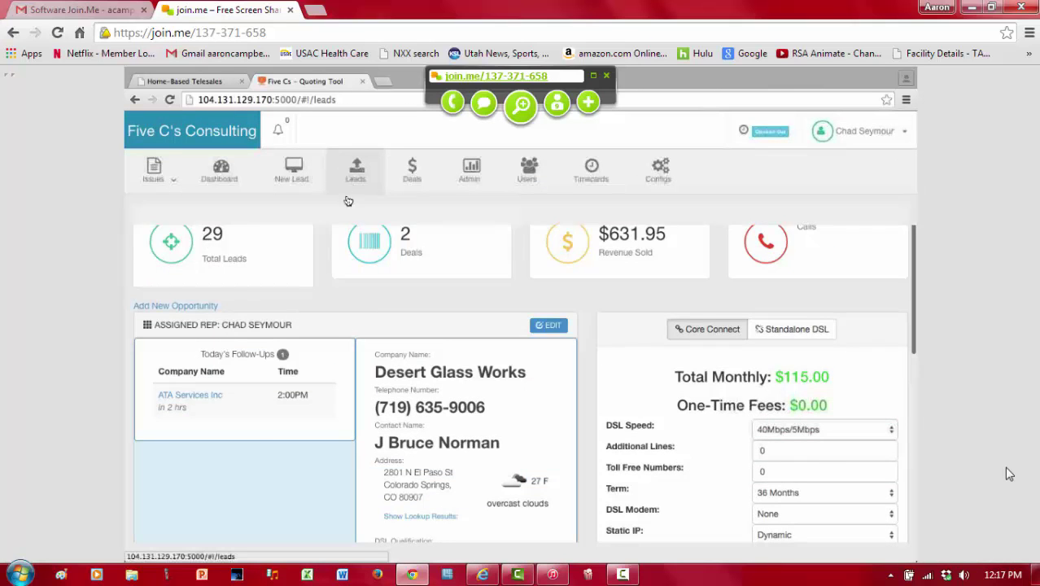
Step: Open the Sessions Vernal Investmen lead and review its 40Mbps/5Mbps DSL qualification and $456.95 quote
click(192, 392)
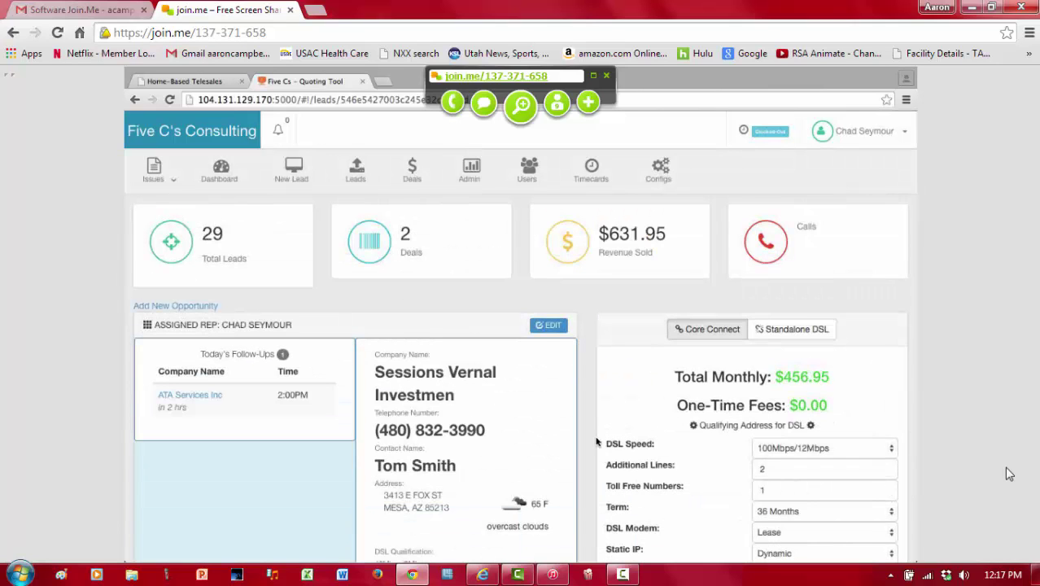
scroll(692, 325, down, 2)
drag(692, 320, 814, 318)
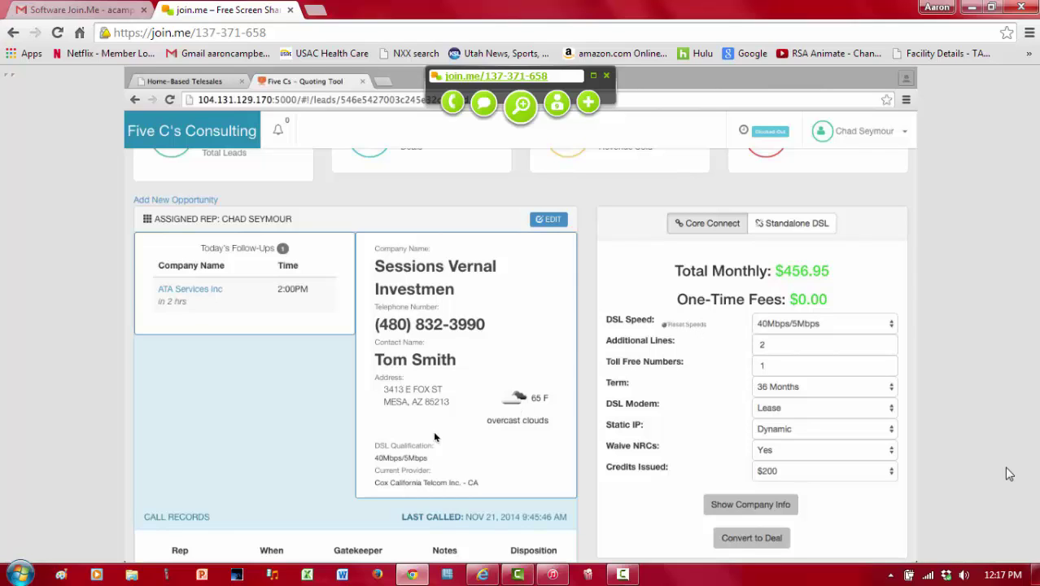
drag(375, 458, 431, 458)
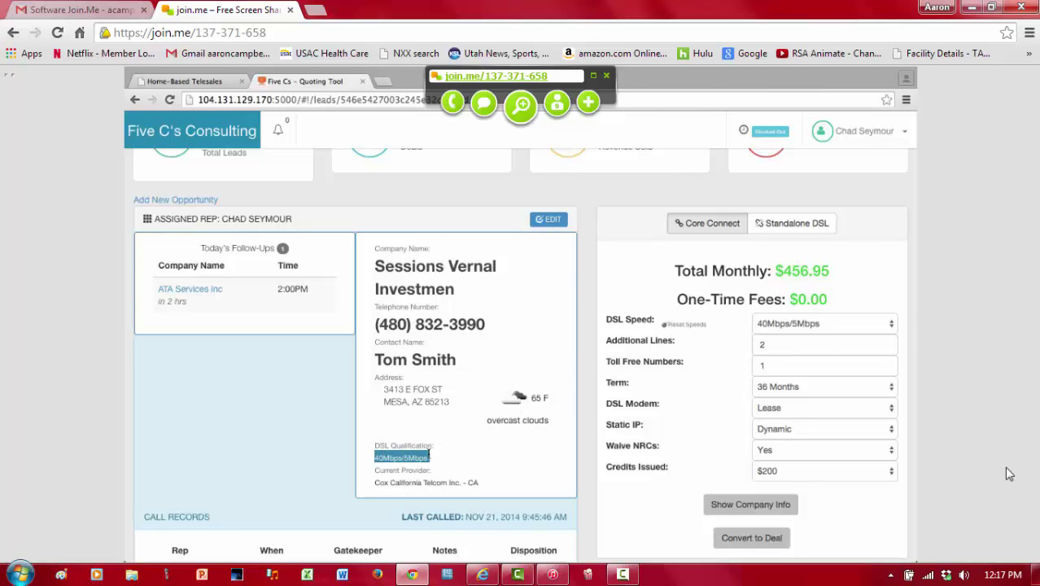
click(775, 325)
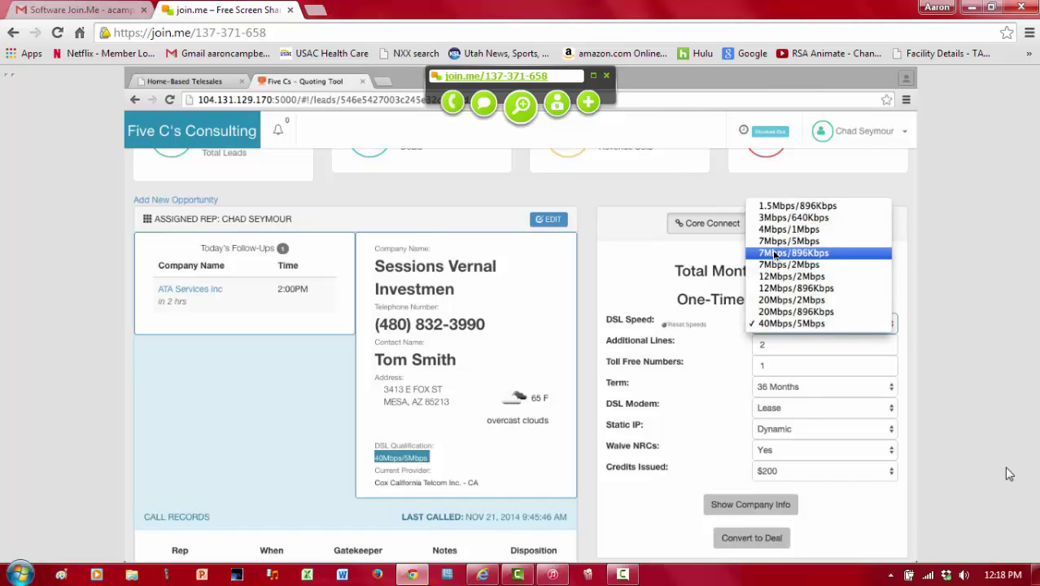
click(783, 324)
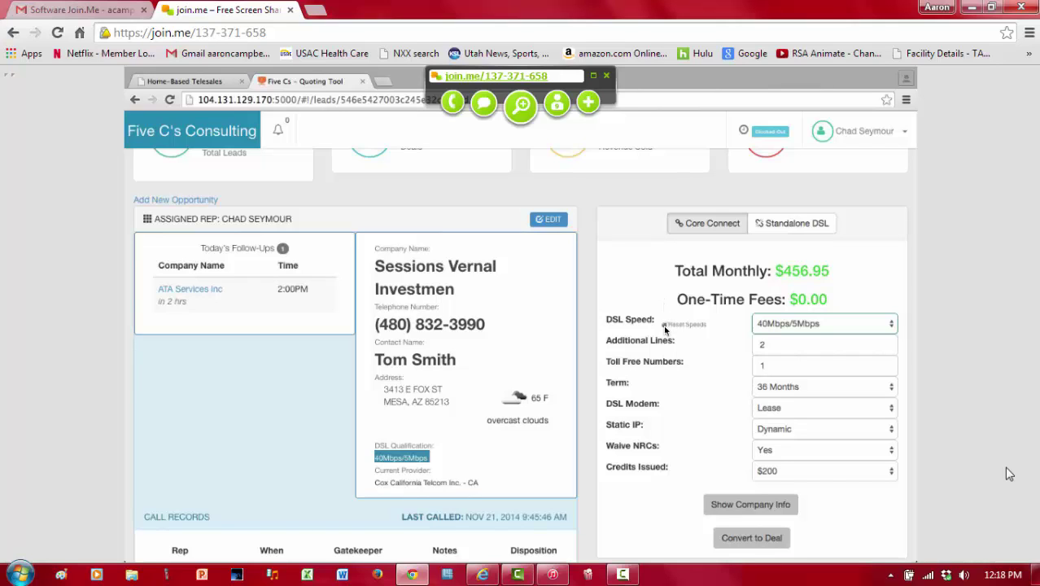
click(777, 324)
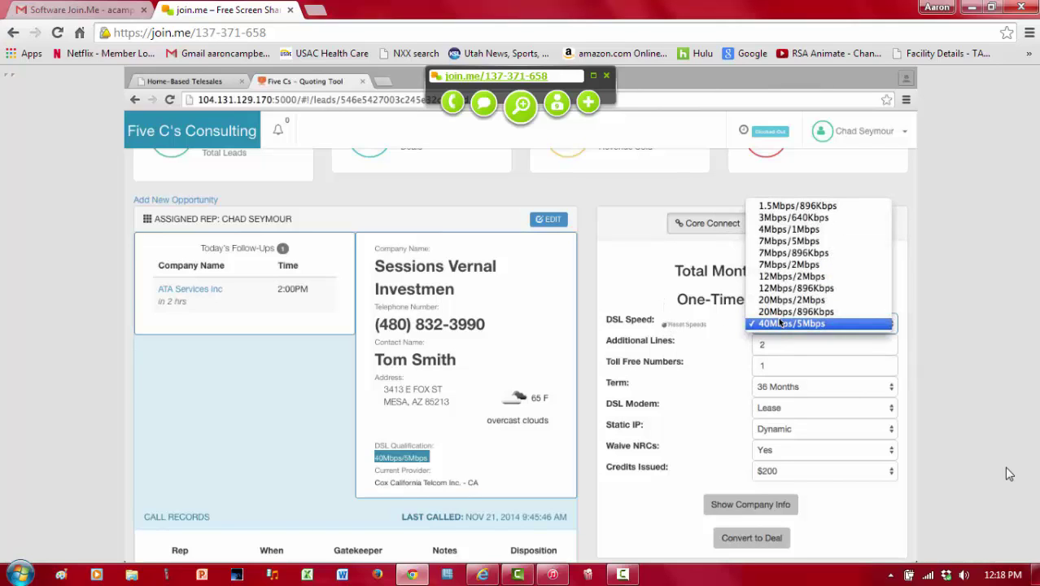
click(790, 323)
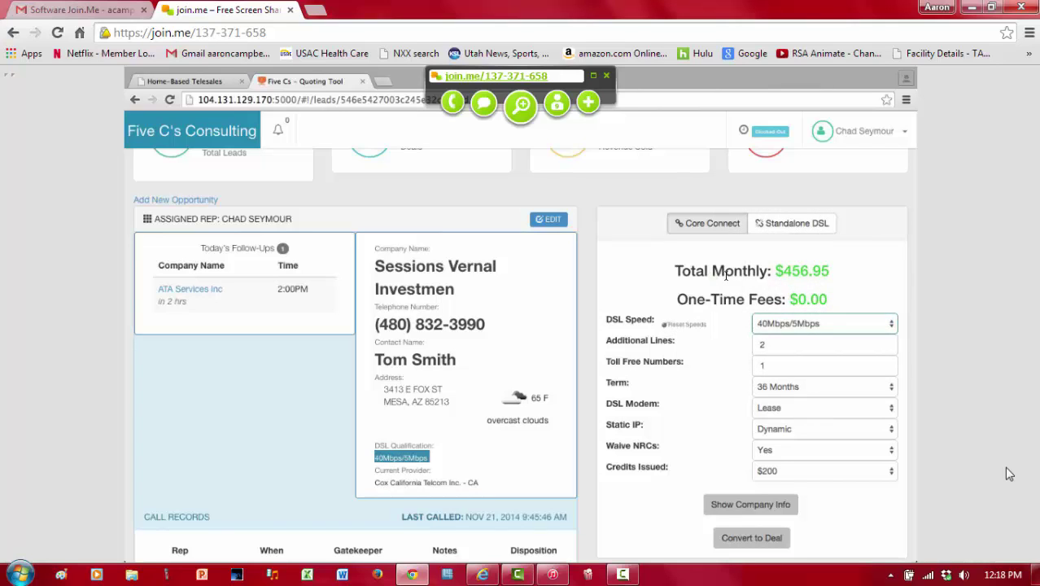
click(799, 326)
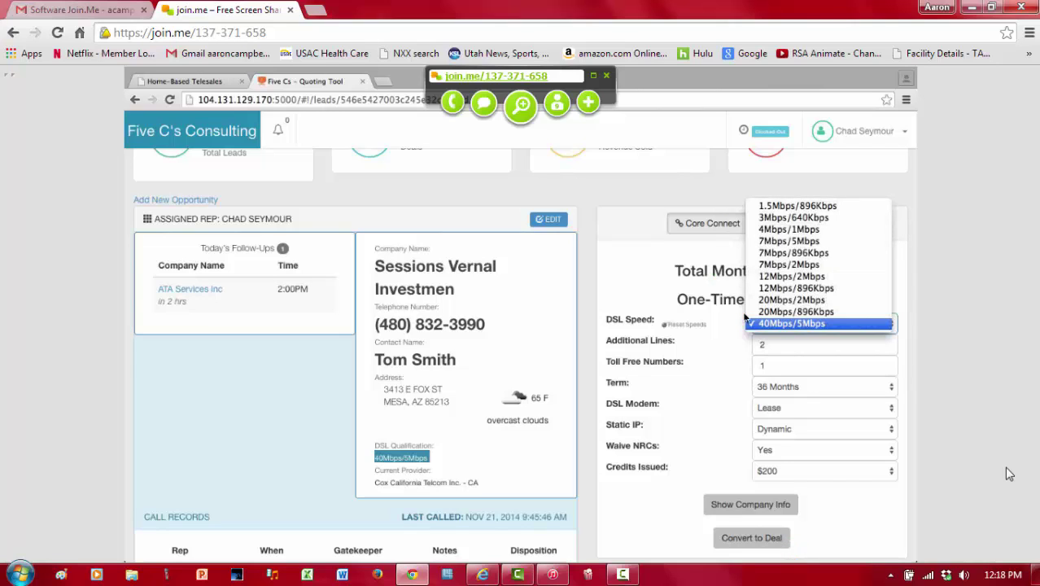
click(709, 311)
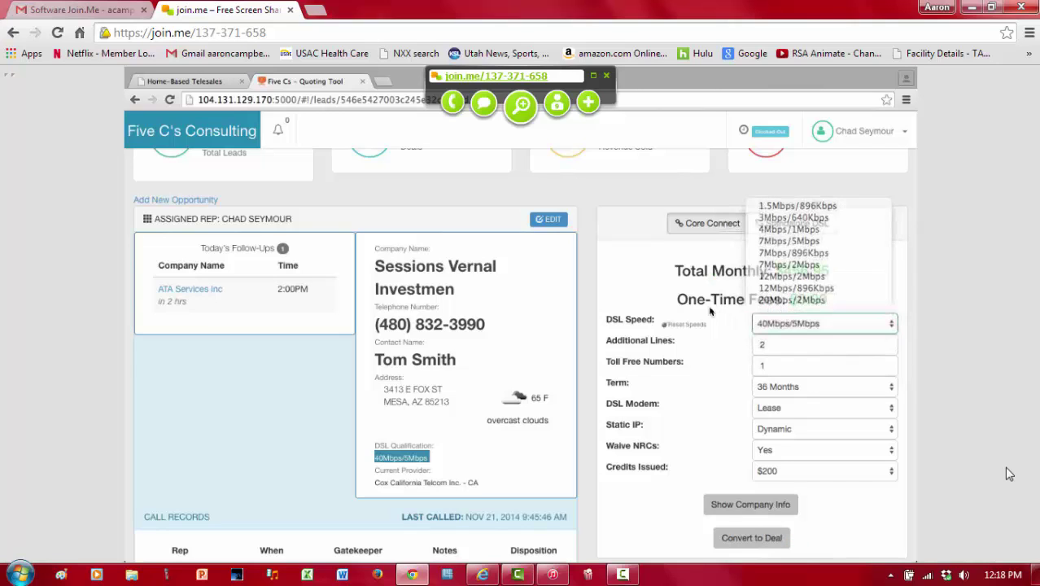
click(667, 323)
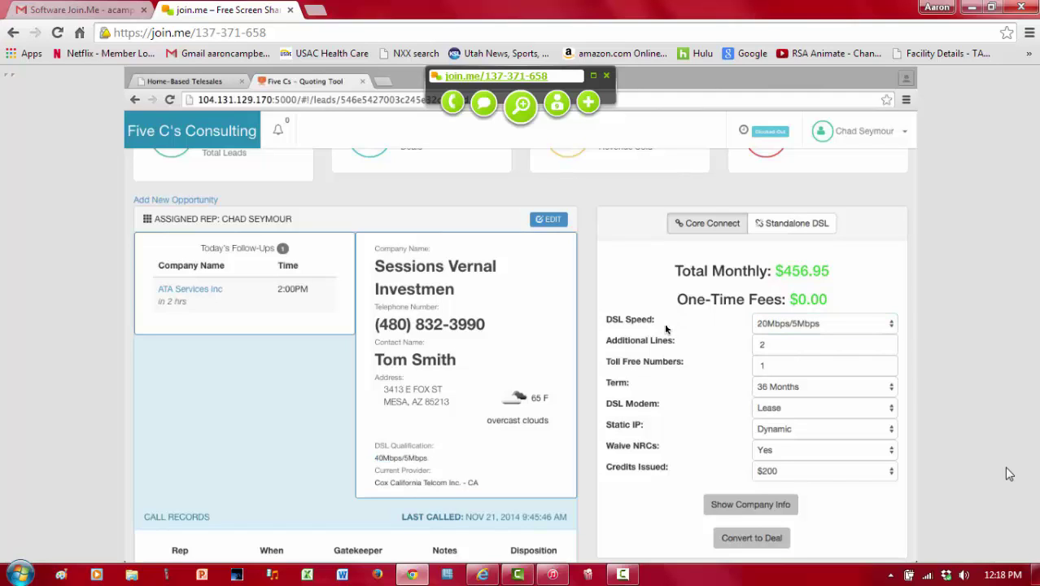
click(775, 325)
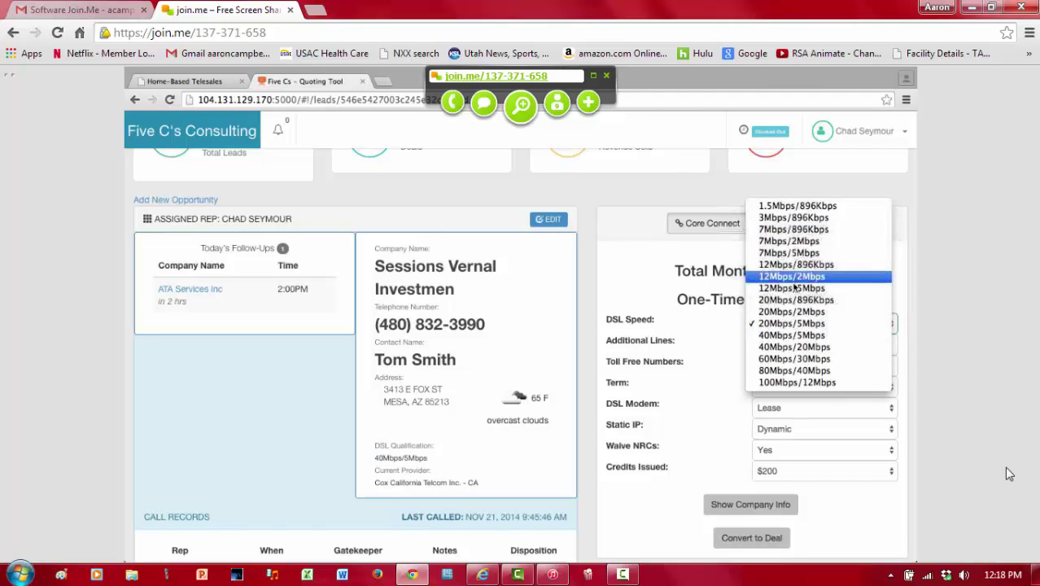
click(631, 319)
drag(376, 457, 431, 457)
click(435, 461)
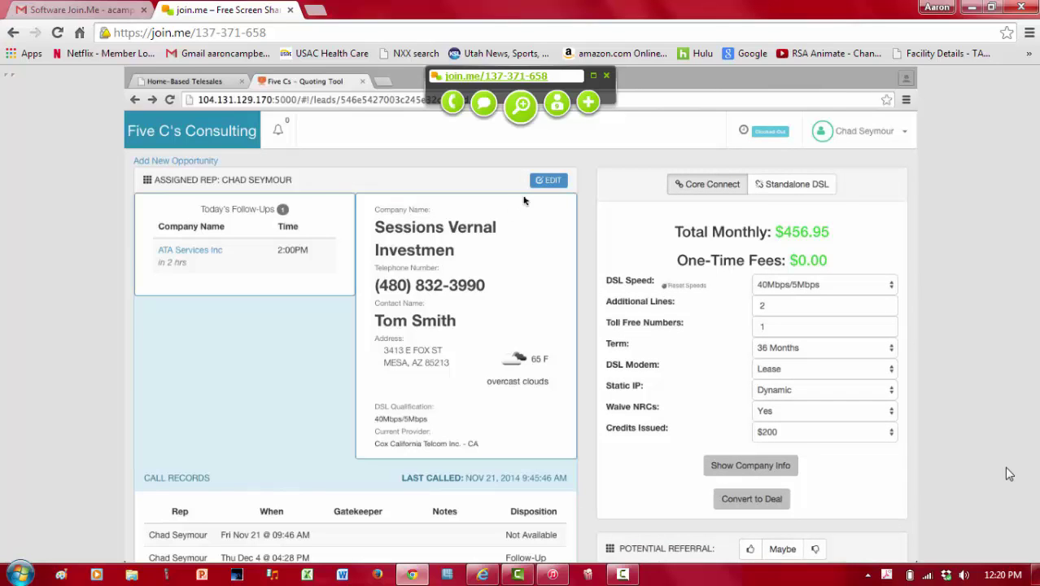
Step: Change the company name to Sessions Vernal Investment, expand the contact's first name, fix the street, and save
click(549, 181)
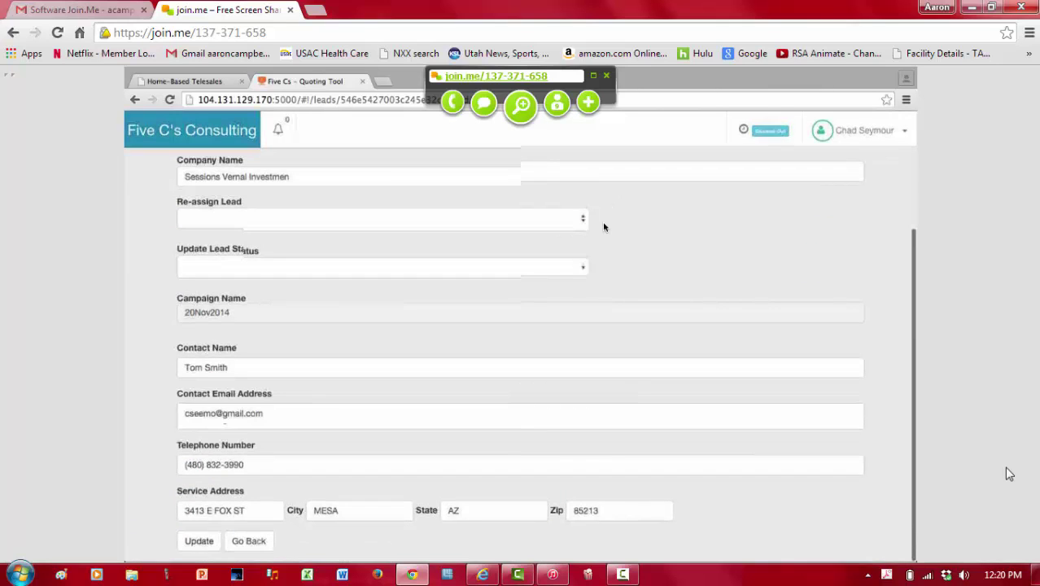
click(554, 179)
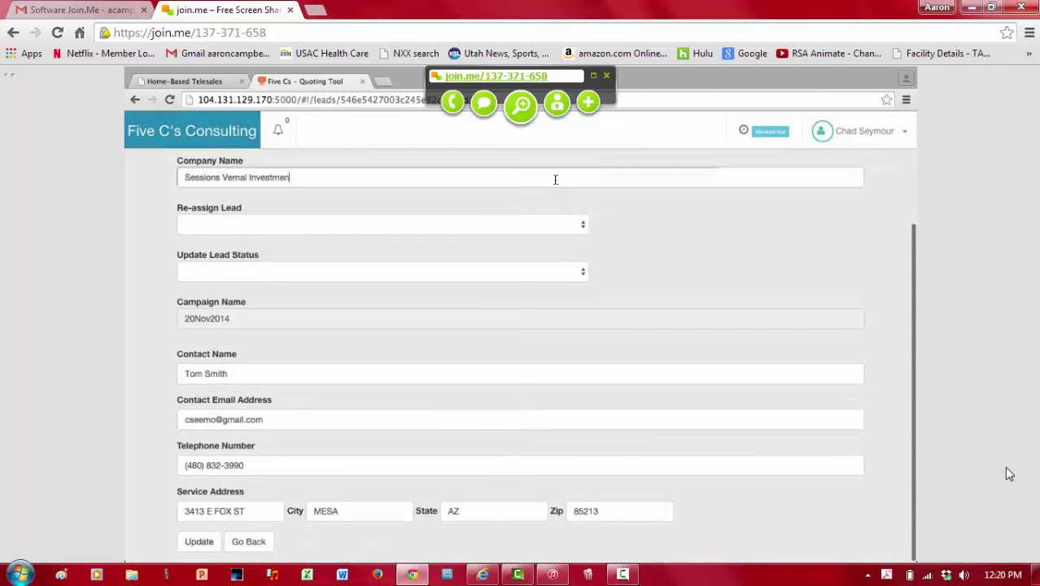
text(t)
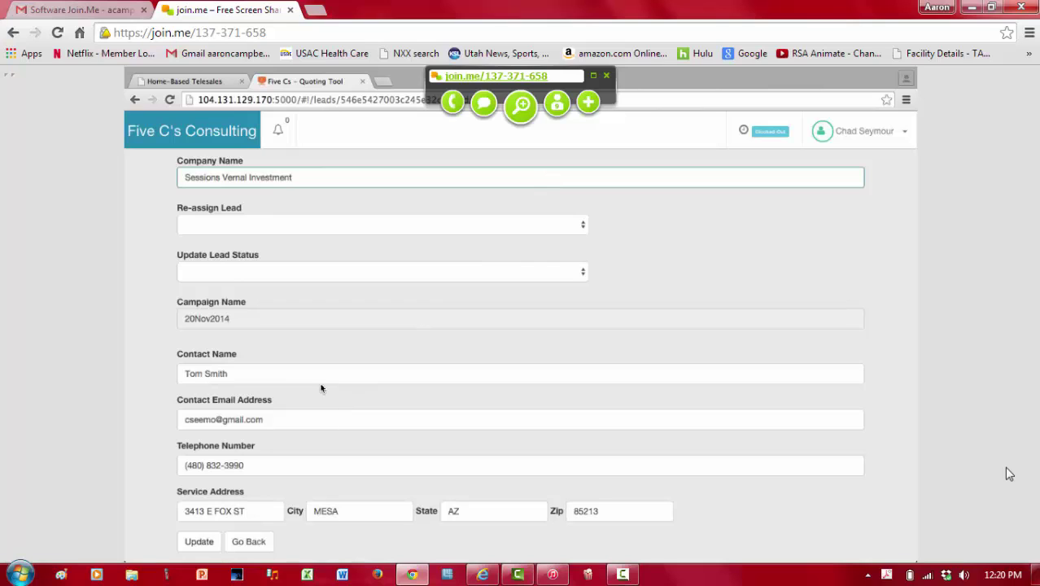
click(199, 373)
key(BackSpace)
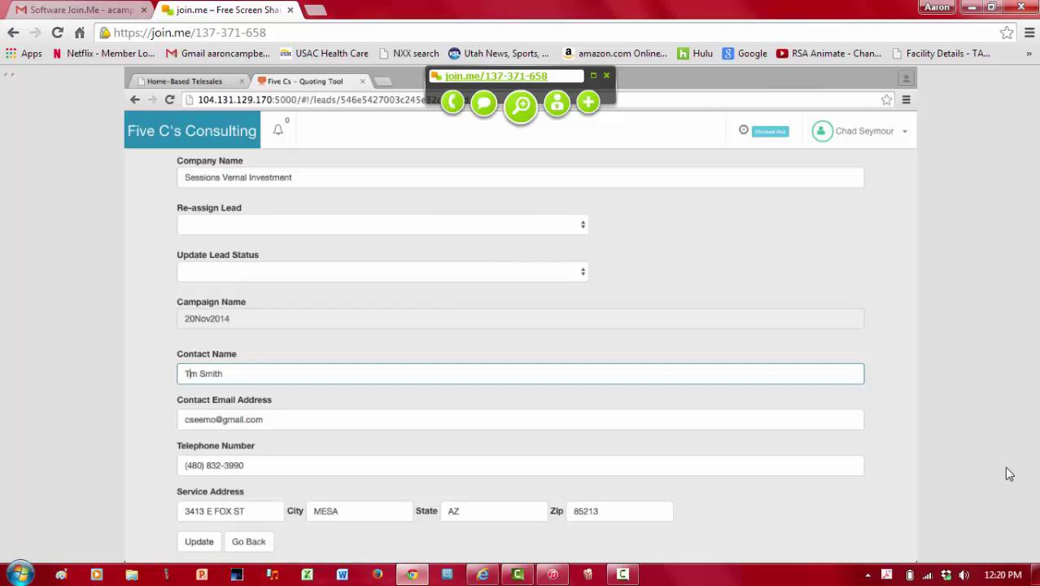
text(homas)
key(Delete)
click(244, 511)
click(202, 542)
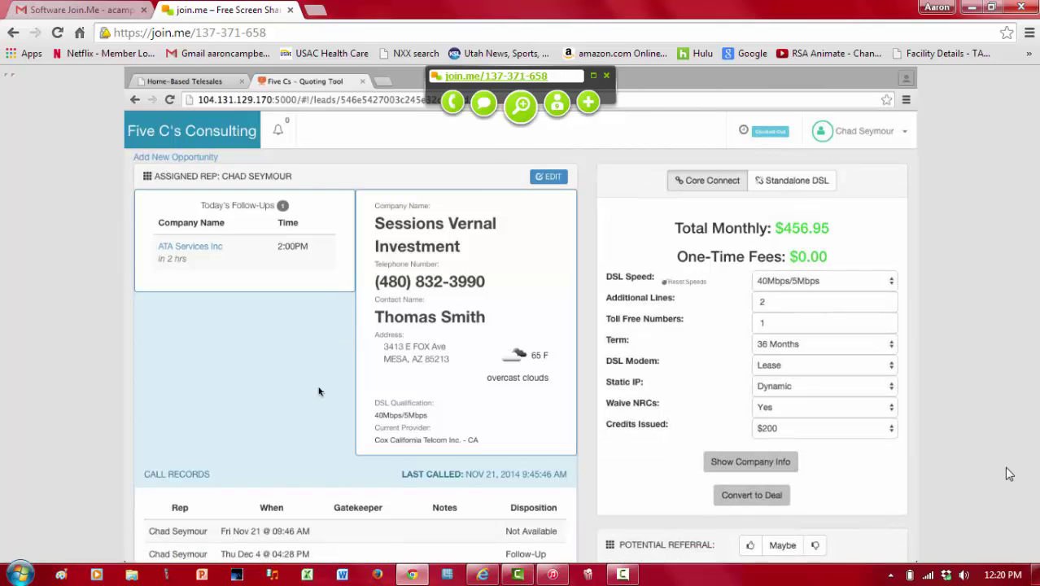
Step: Go back to the dashboard and scroll down to the Deals and Follow-Ups tables
scroll(318, 391, down, 1)
scroll(318, 391, down, 8)
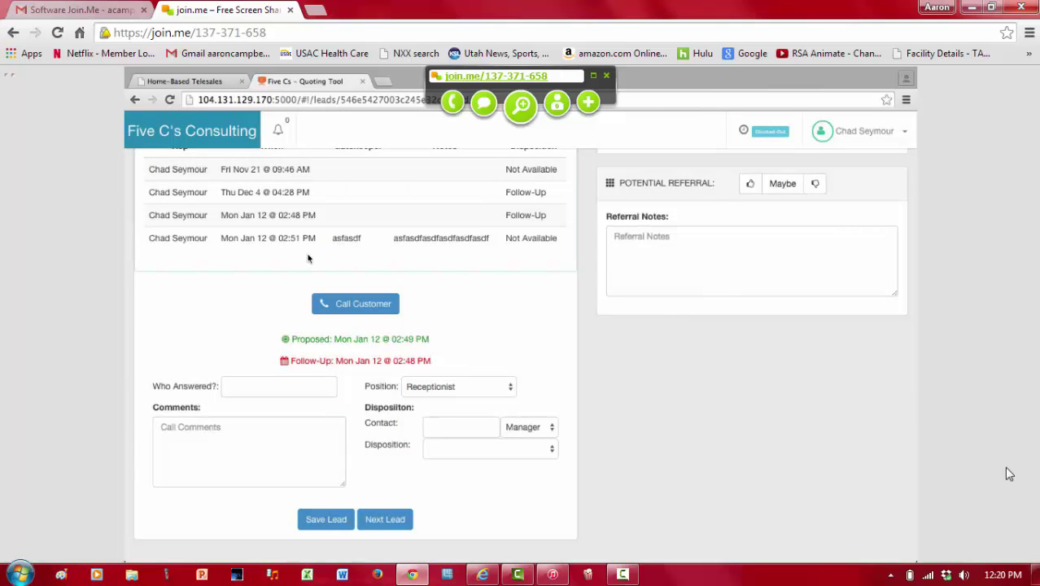
scroll(307, 258, up, 2)
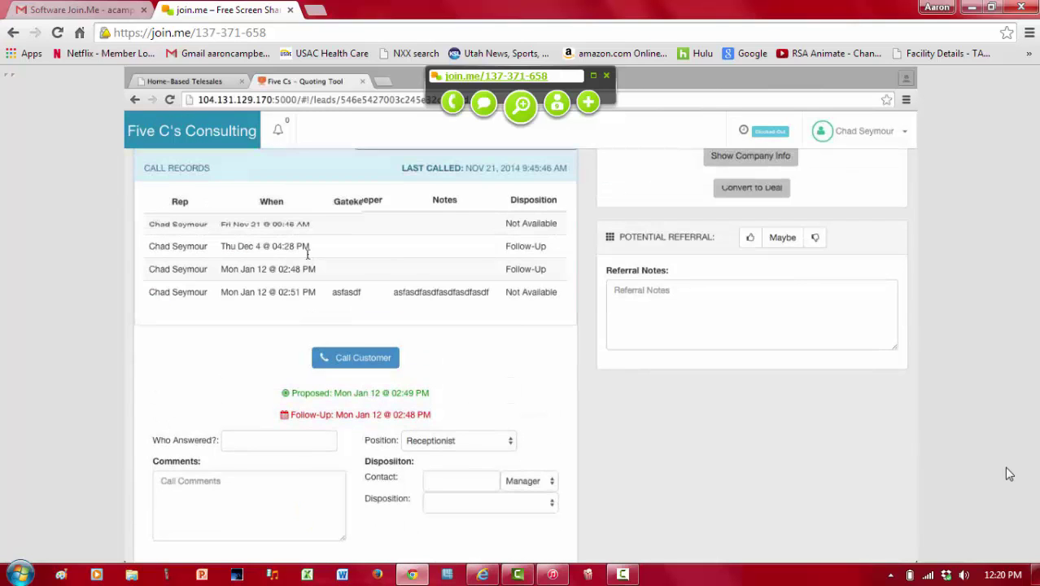
scroll(308, 255, up, 5)
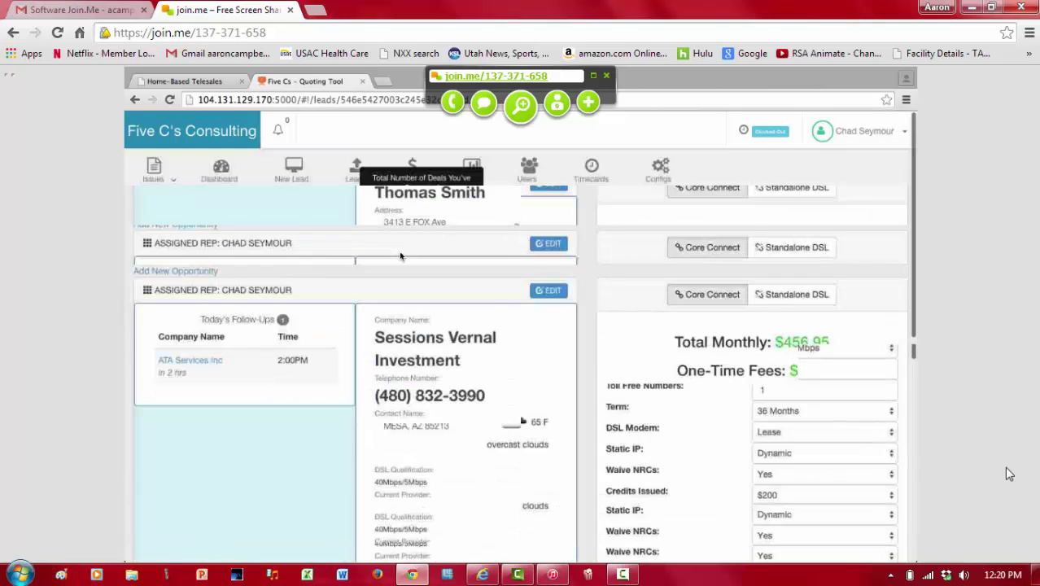
click(221, 172)
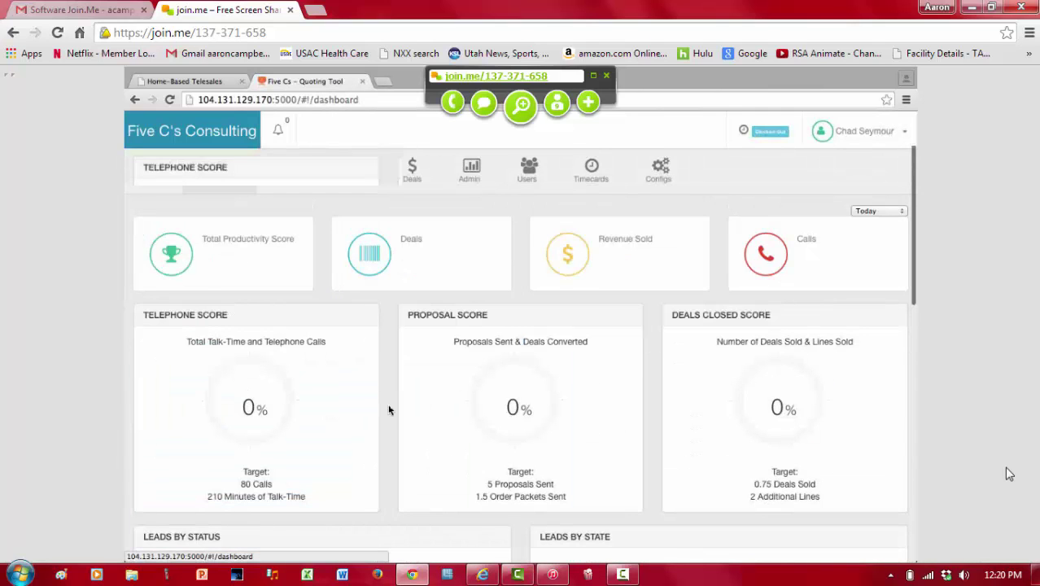
scroll(389, 410, down, 10)
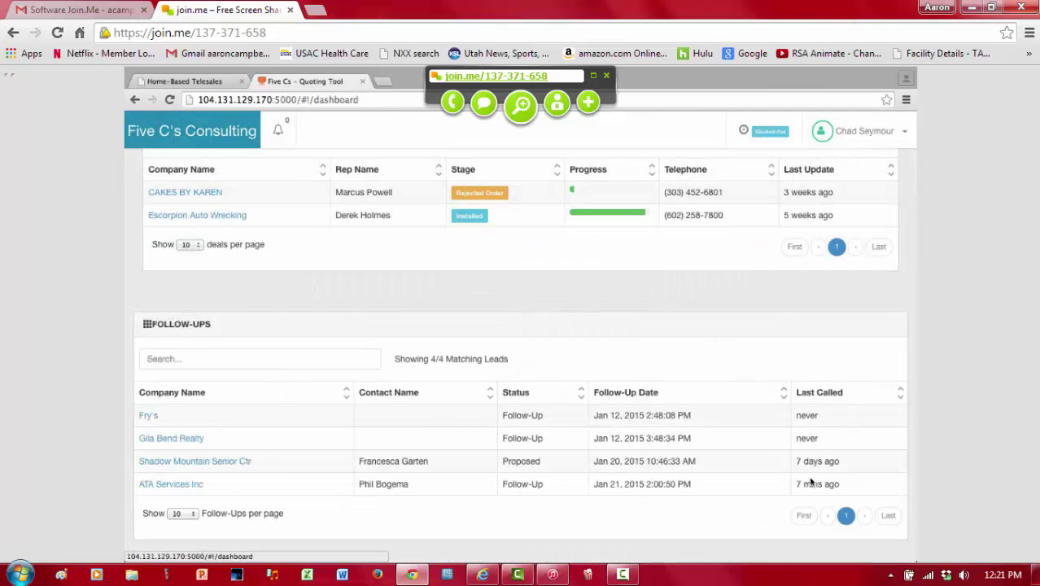
Step: Sort Follow-Ups by Last Called and call the Gila Bend Realty customer from its lead
click(899, 397)
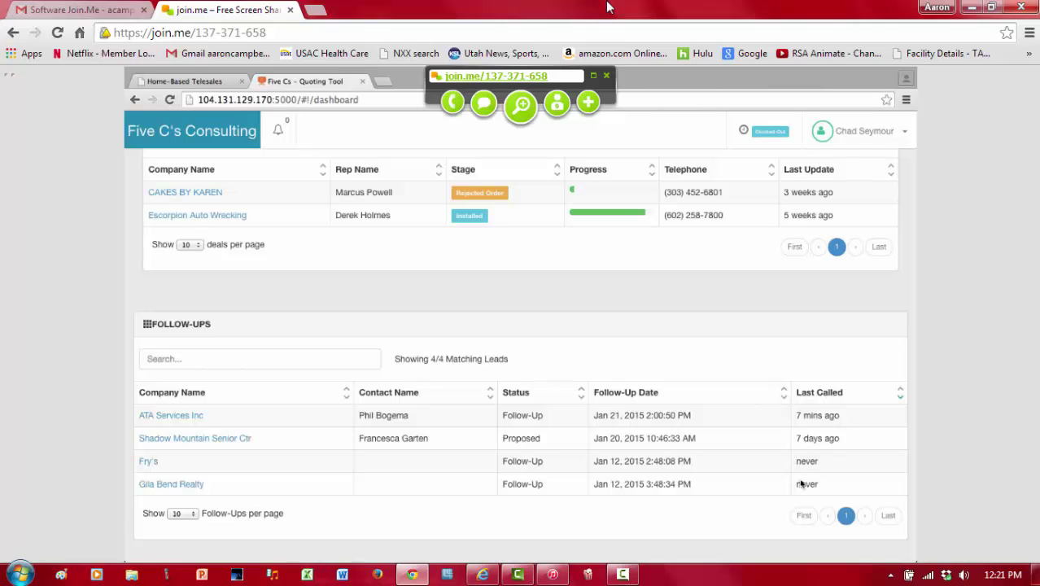
click(185, 488)
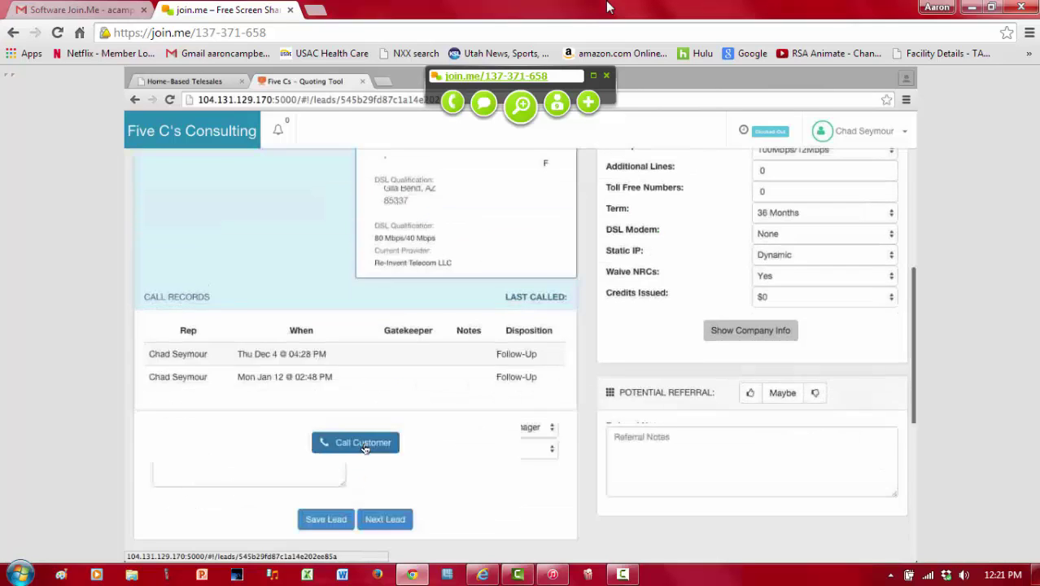
click(364, 445)
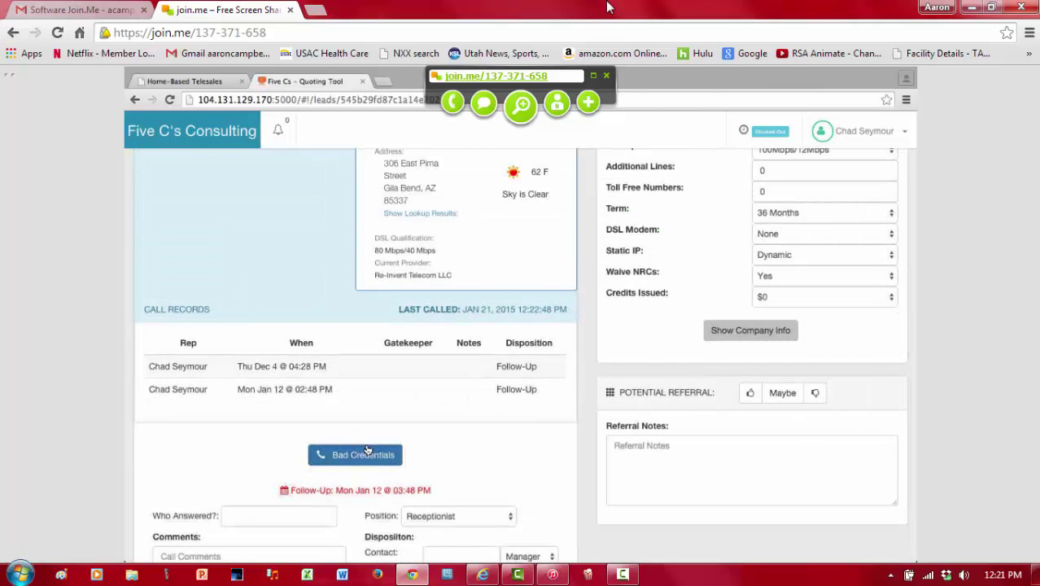
Step: Return to the dashboard and re-sort Follow-Ups by last called time
scroll(350, 309, up, 4)
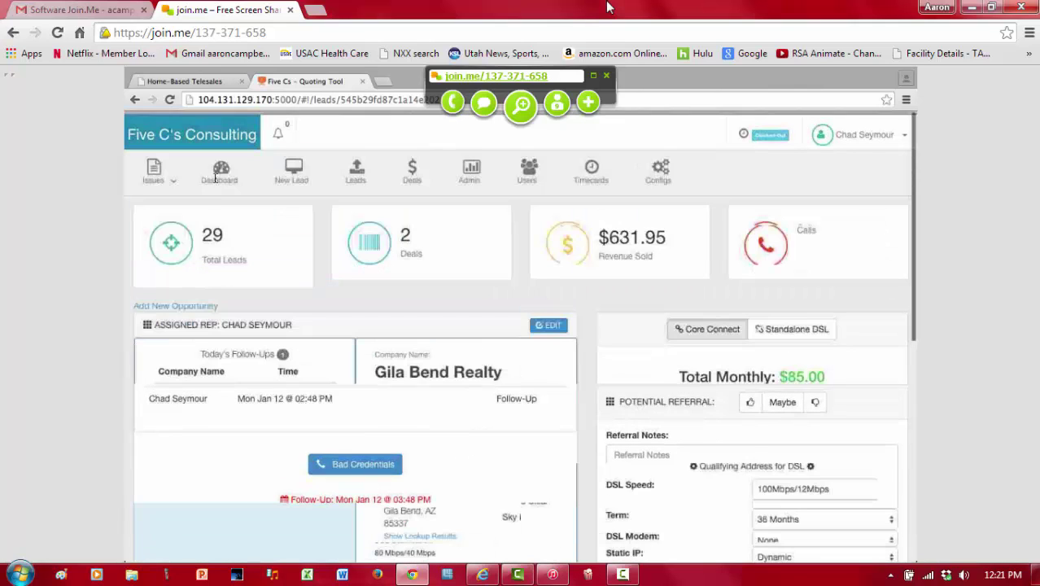
click(220, 171)
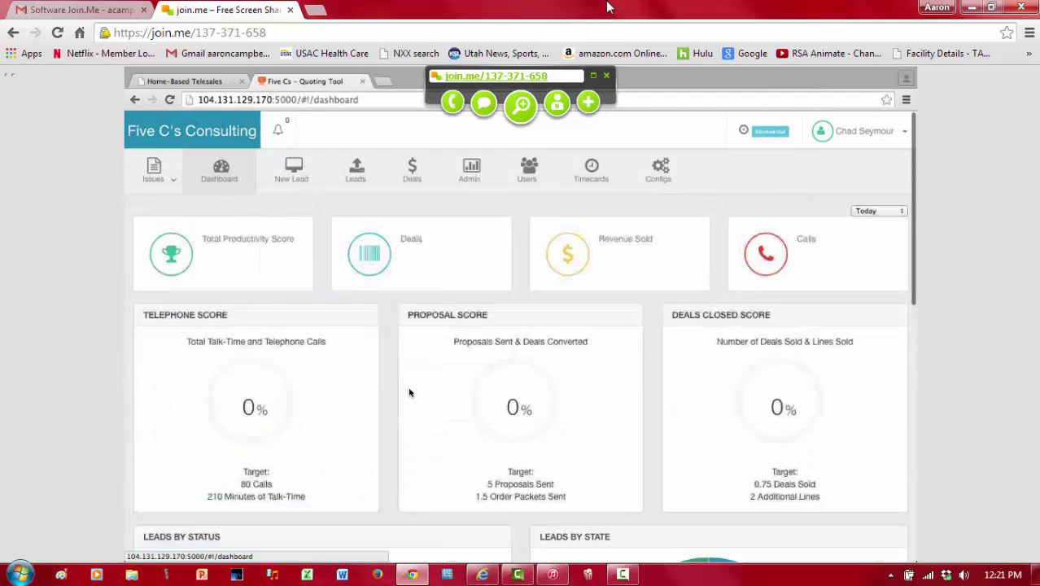
scroll(439, 439, down, 5)
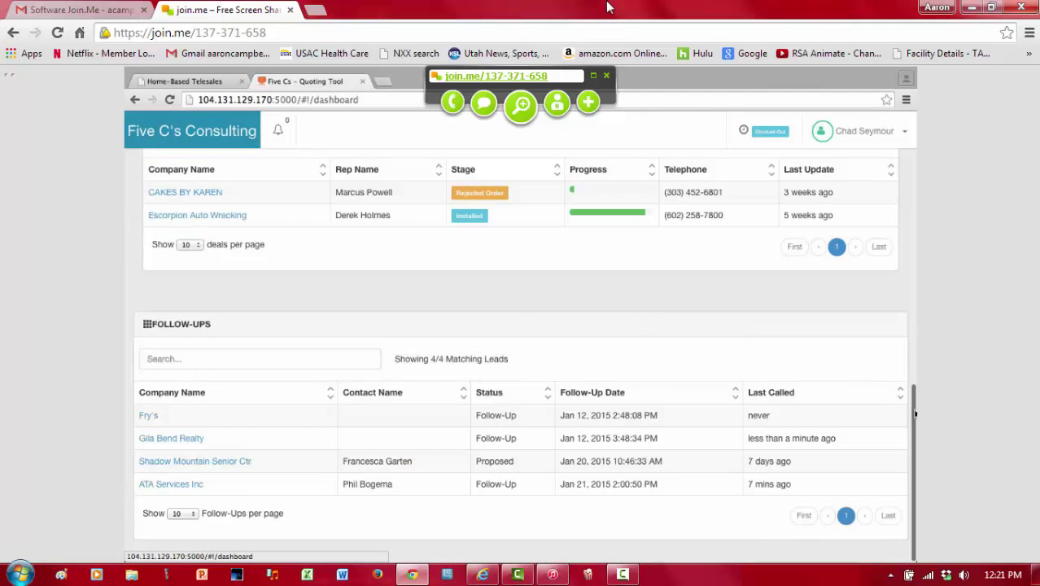
click(902, 396)
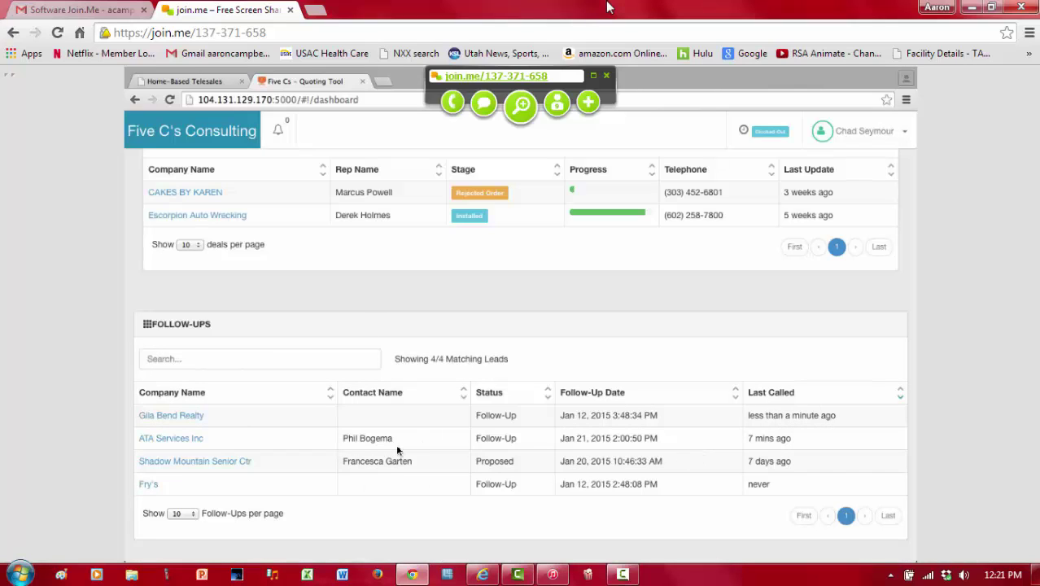
scroll(395, 443, up, 10)
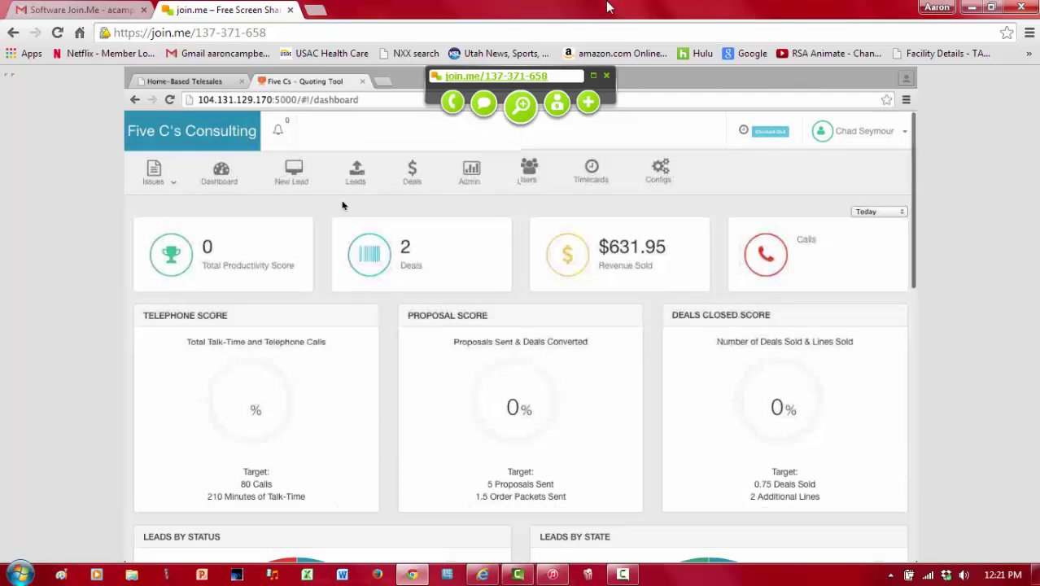
Step: Open the leads list and set it to show 100 leads per page
click(355, 171)
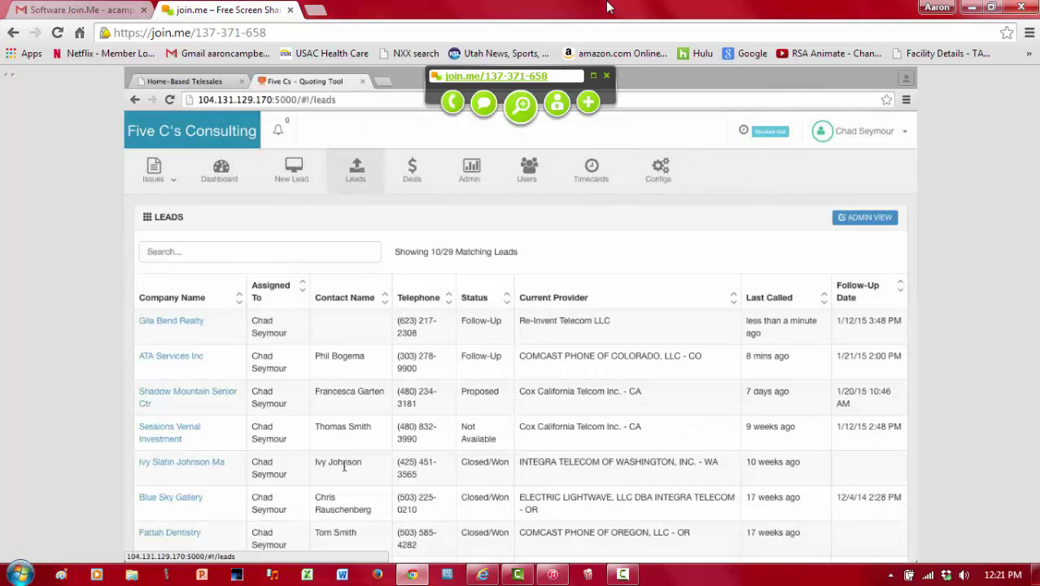
scroll(344, 468, down, 2)
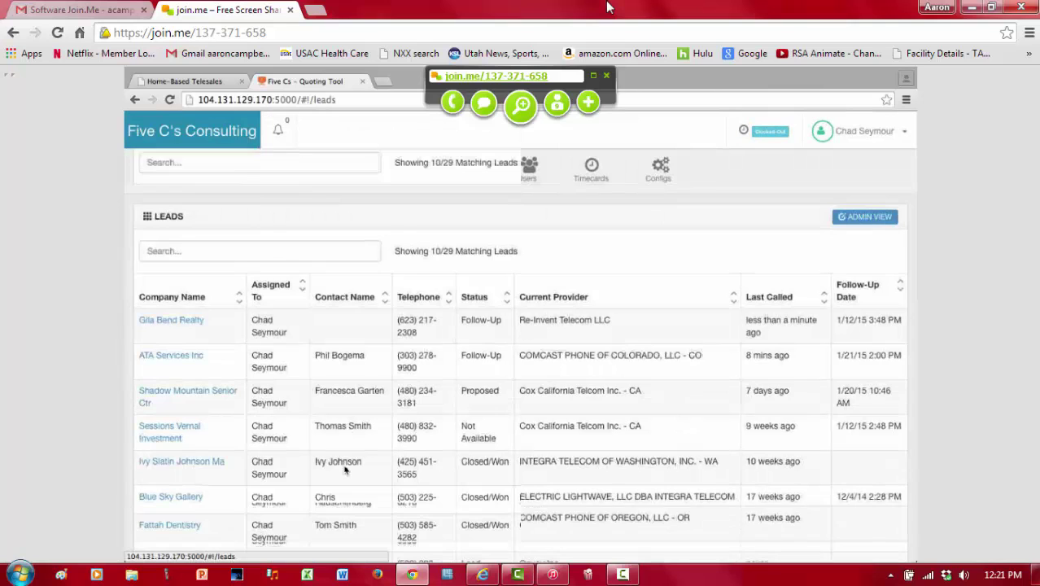
scroll(344, 468, down, 3)
click(180, 512)
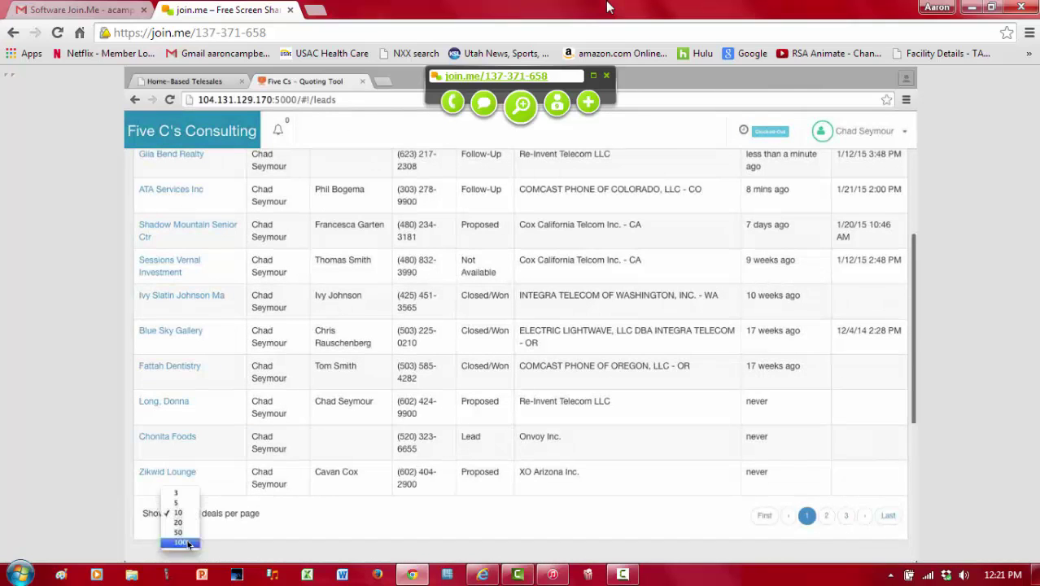
click(183, 542)
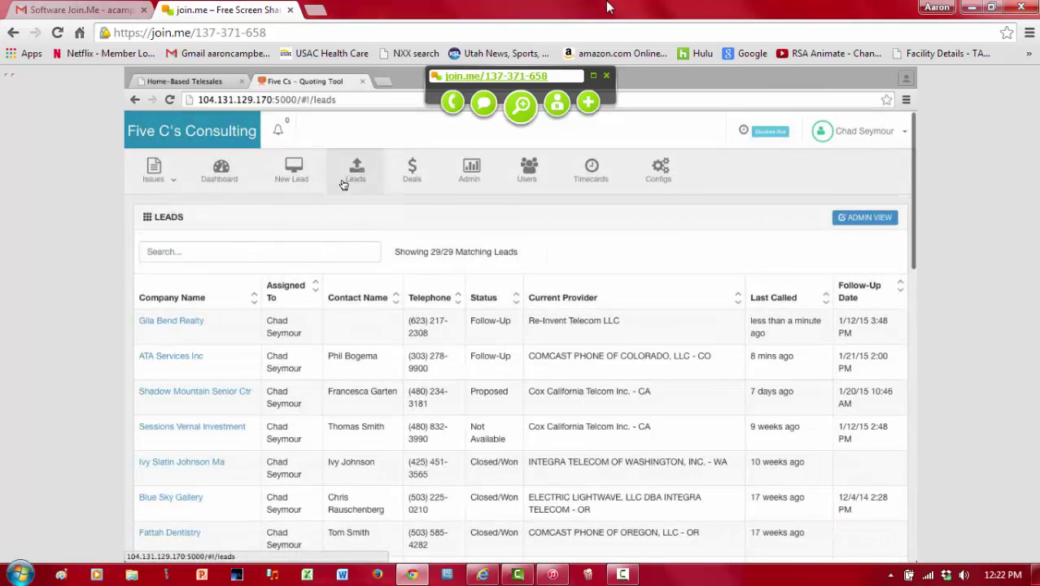
Step: Add the comment 'I really want a hot dog for lunch' to ATA Services Inc and save the lead
click(167, 358)
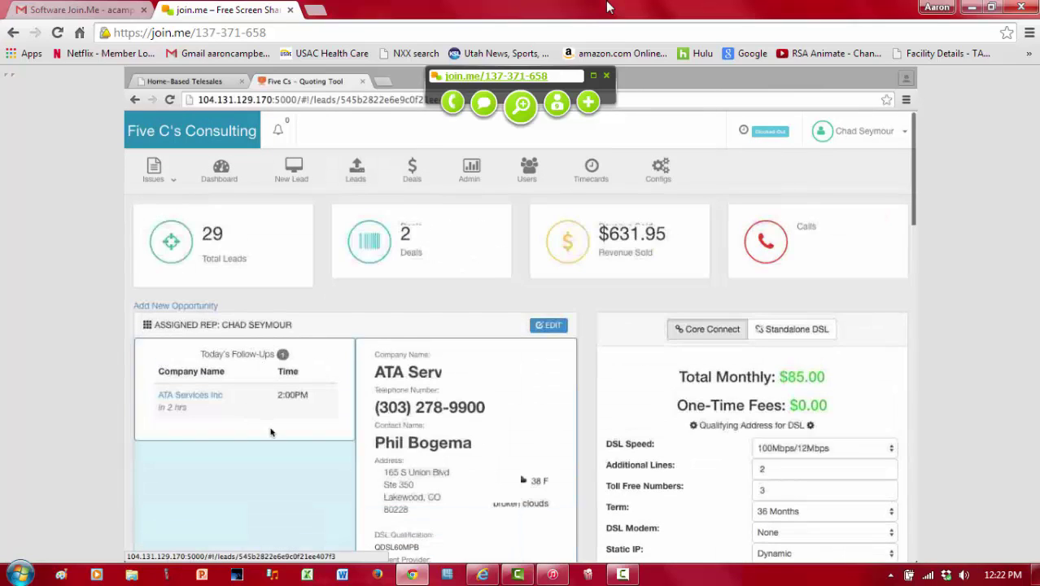
scroll(271, 432, down, 5)
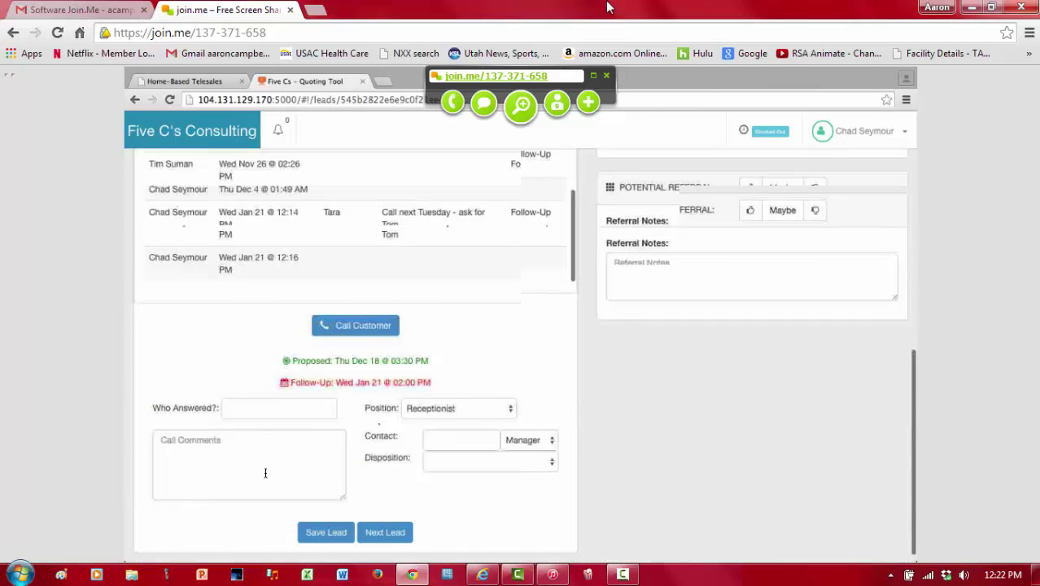
click(161, 440)
text(I really w)
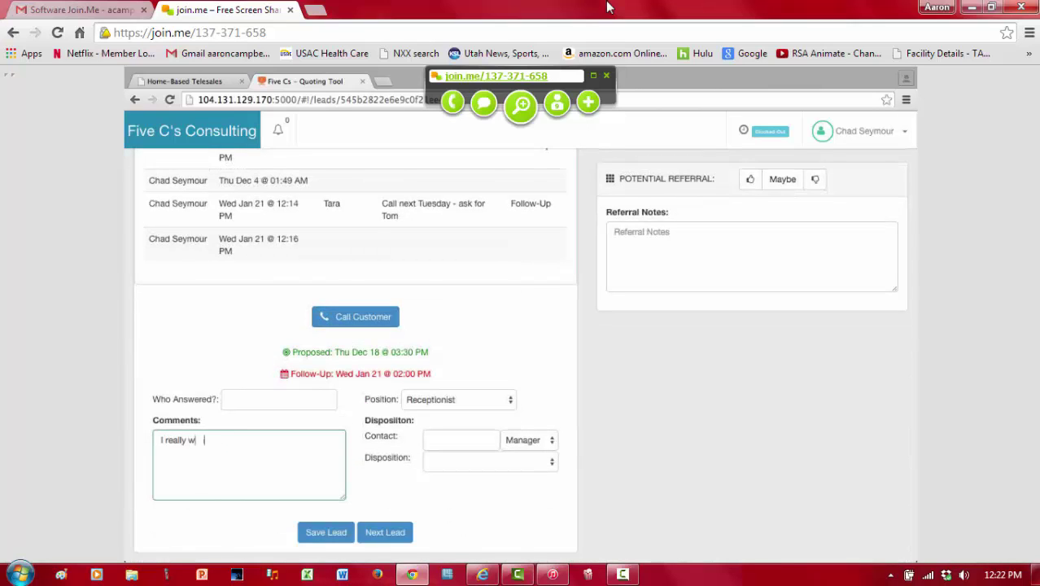
text(ant a hot dog for lunch)
click(326, 532)
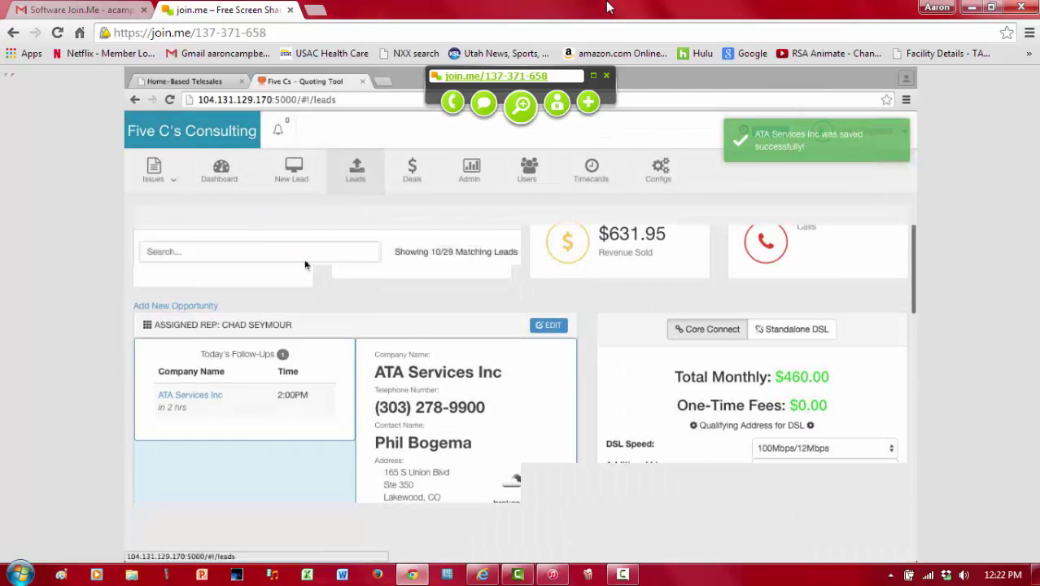
click(305, 255)
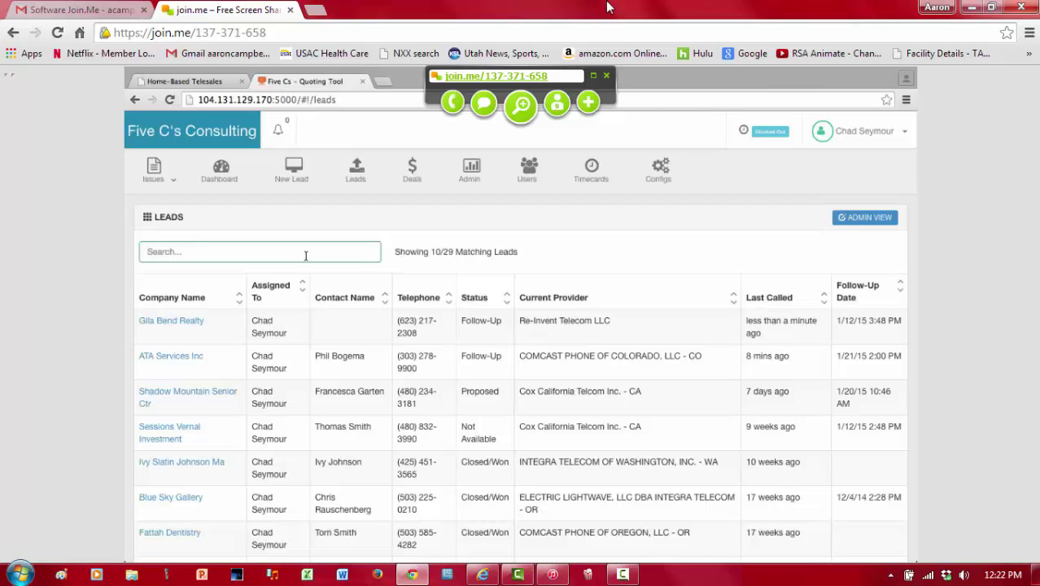
Step: Search the leads for 'hot dog', then 'ivy', then 'steve', and open the matching lead
text(hot )
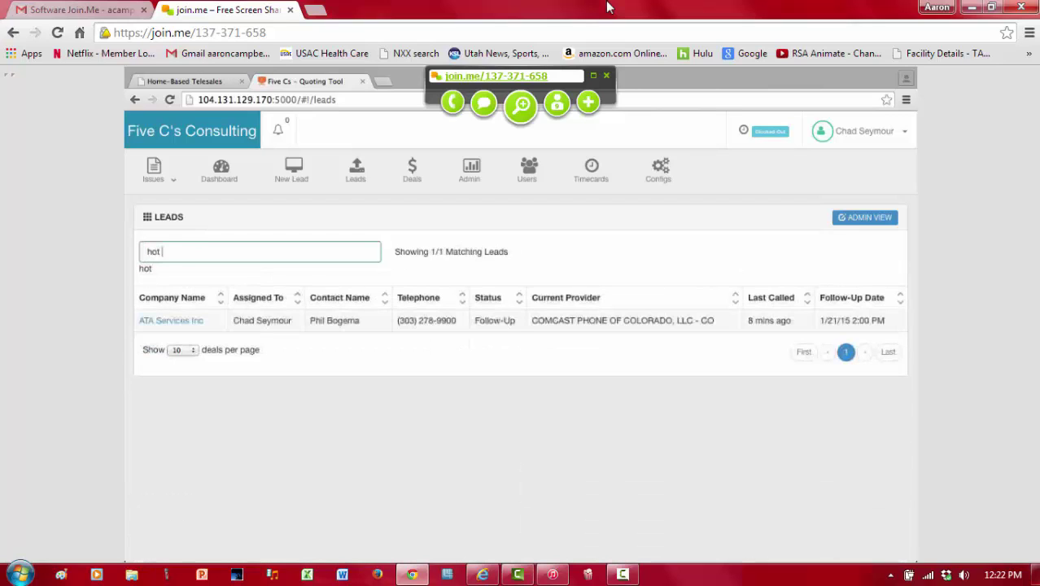
text(dog)
triple_click(220, 253)
key(BackSpace)
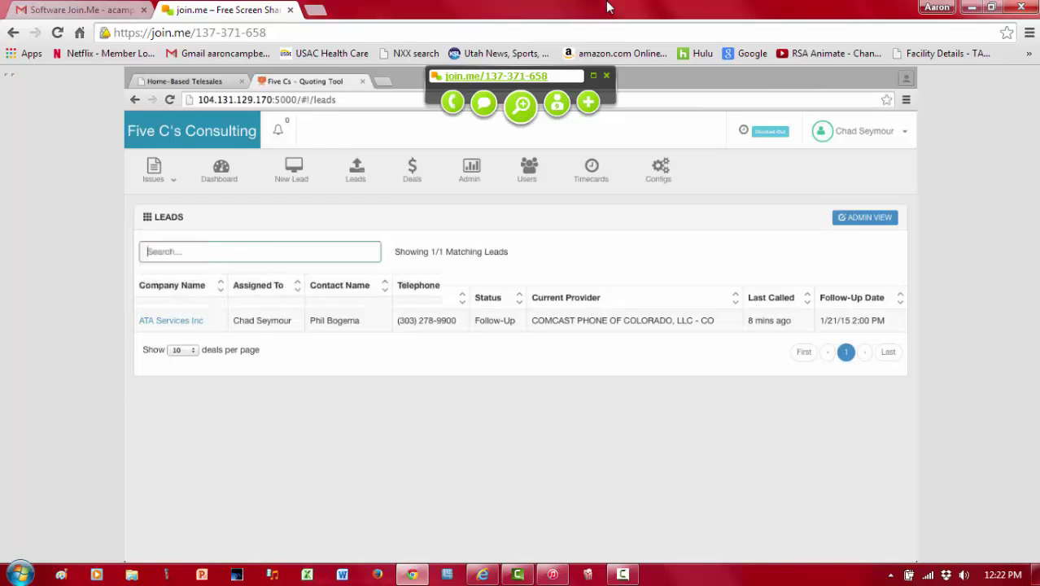
text(ivy)
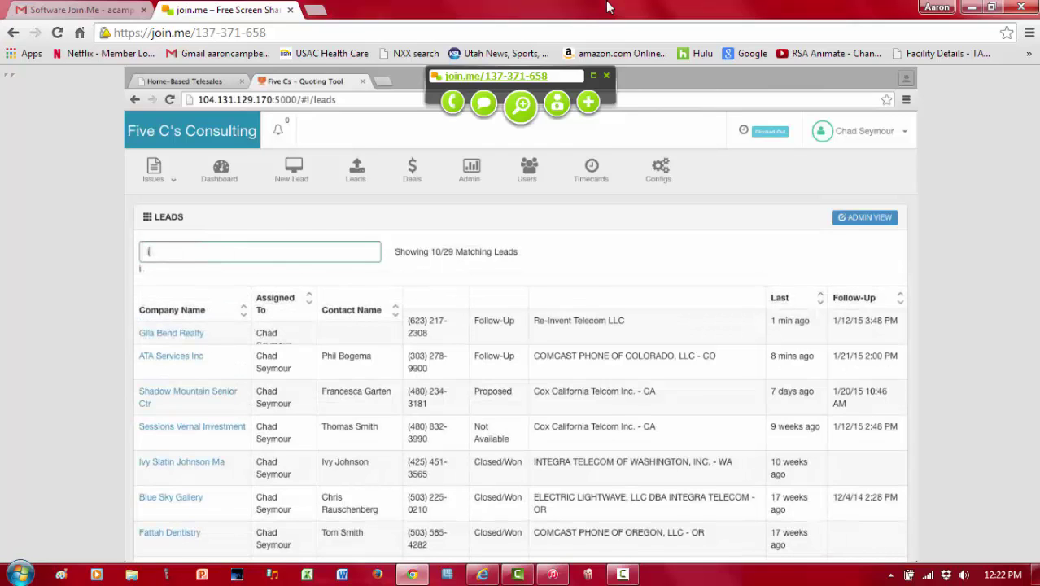
key(BackSpace)
key(BackSpace)
key(BackSpace)
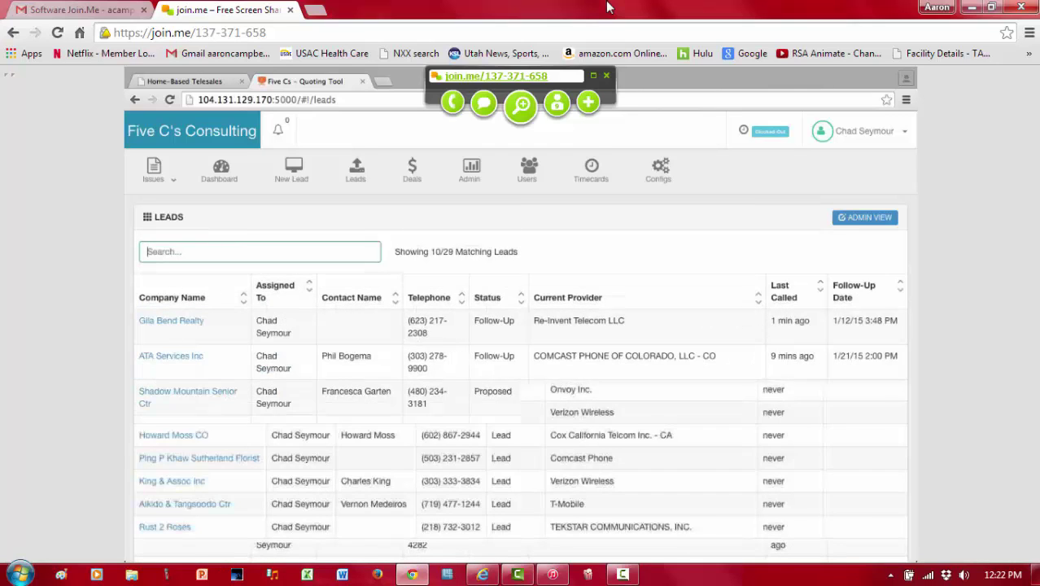
text(steve)
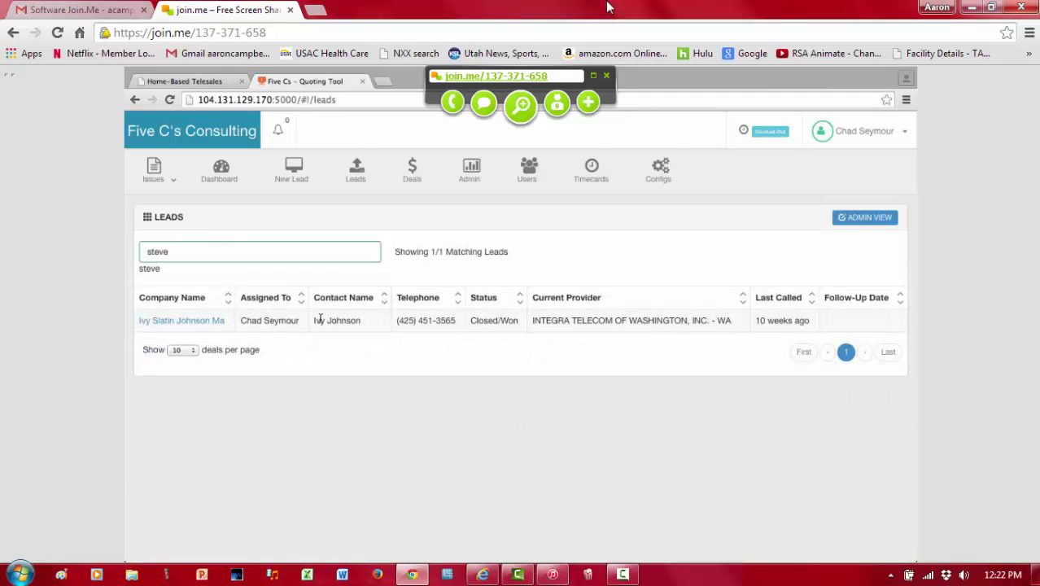
click(207, 325)
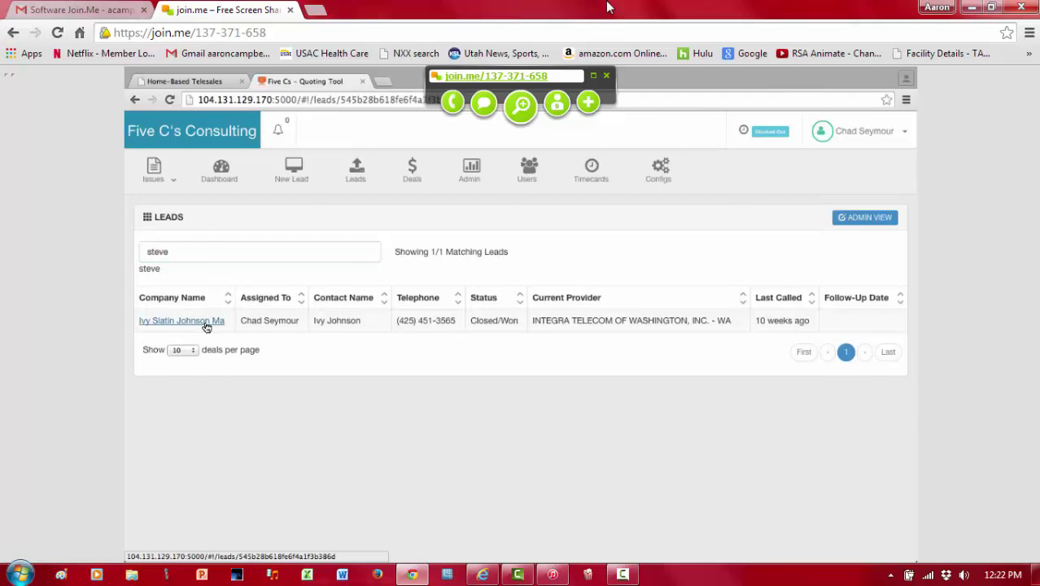
Step: Review the lead's latest call notes, then show the DSL speed choices in its quote panel
scroll(340, 249, down, 5)
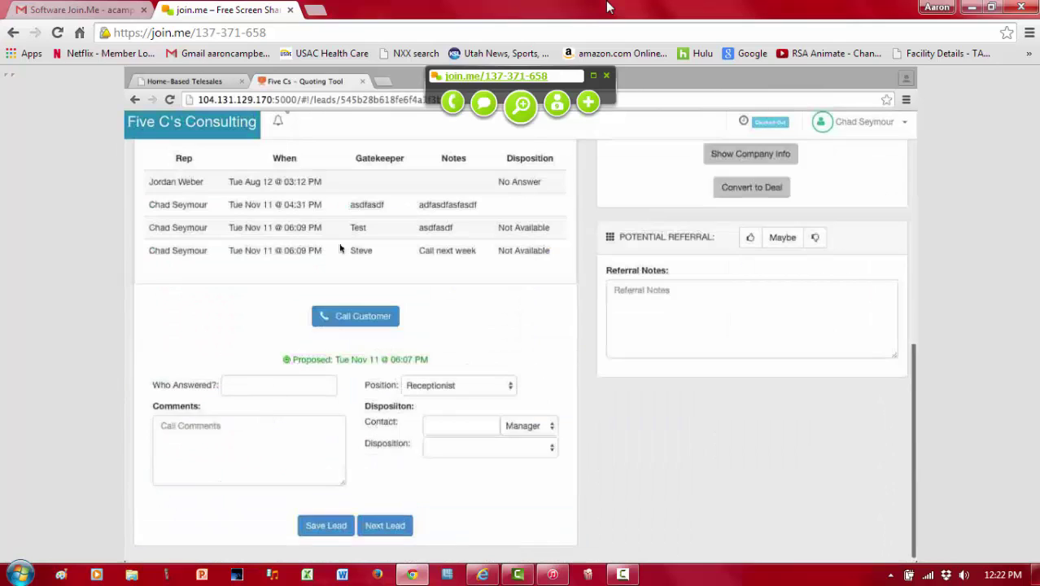
scroll(340, 250, up, 1)
double_click(361, 278)
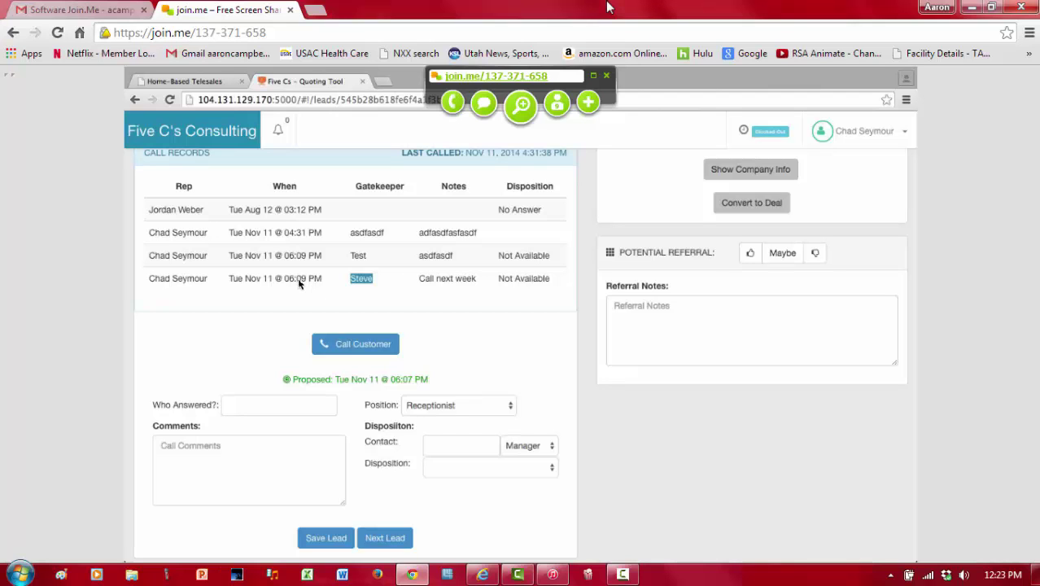
scroll(298, 283, up, 5)
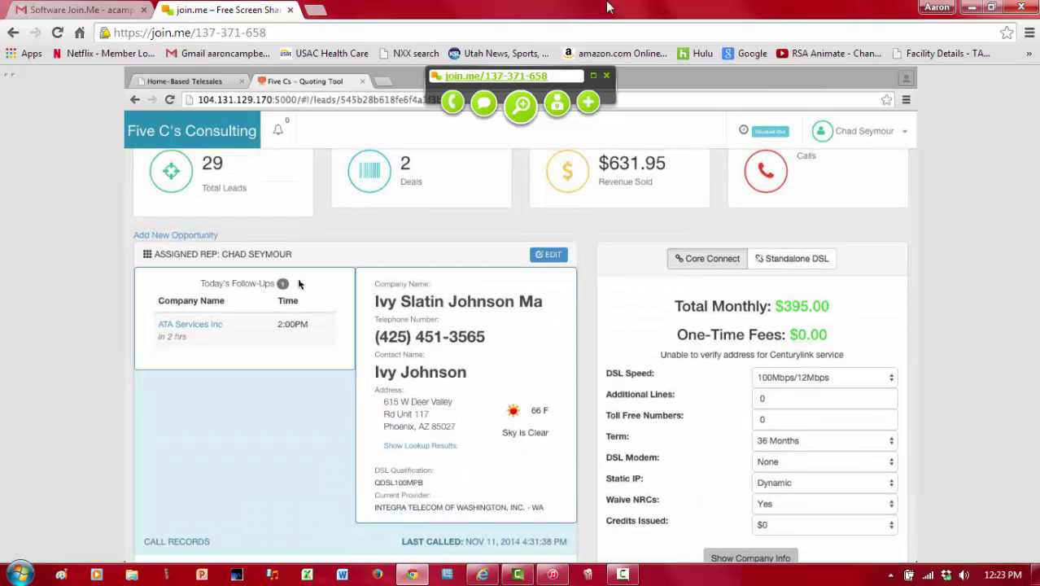
scroll(298, 277, up, 2)
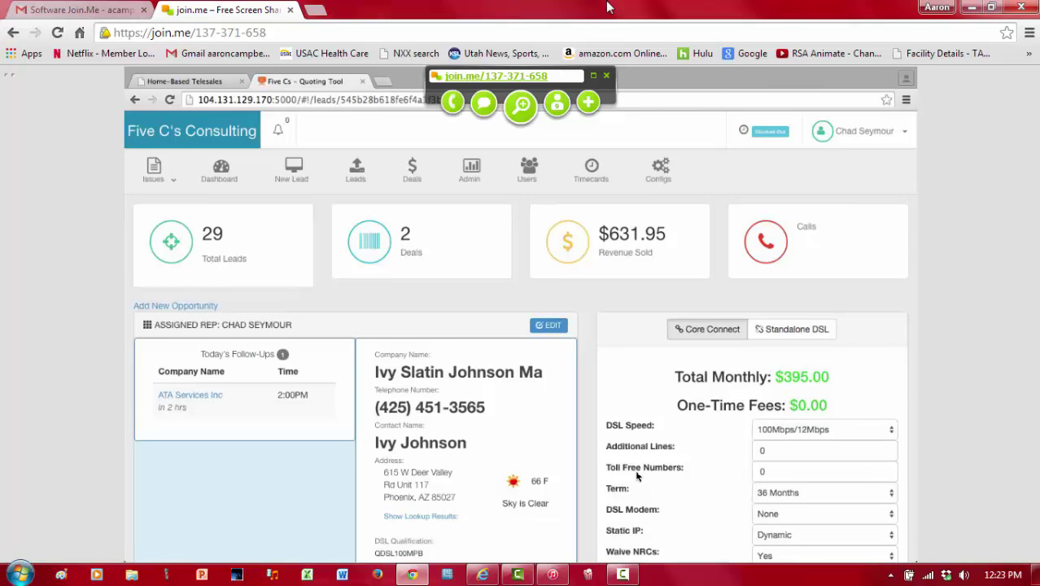
scroll(637, 476, down, 3)
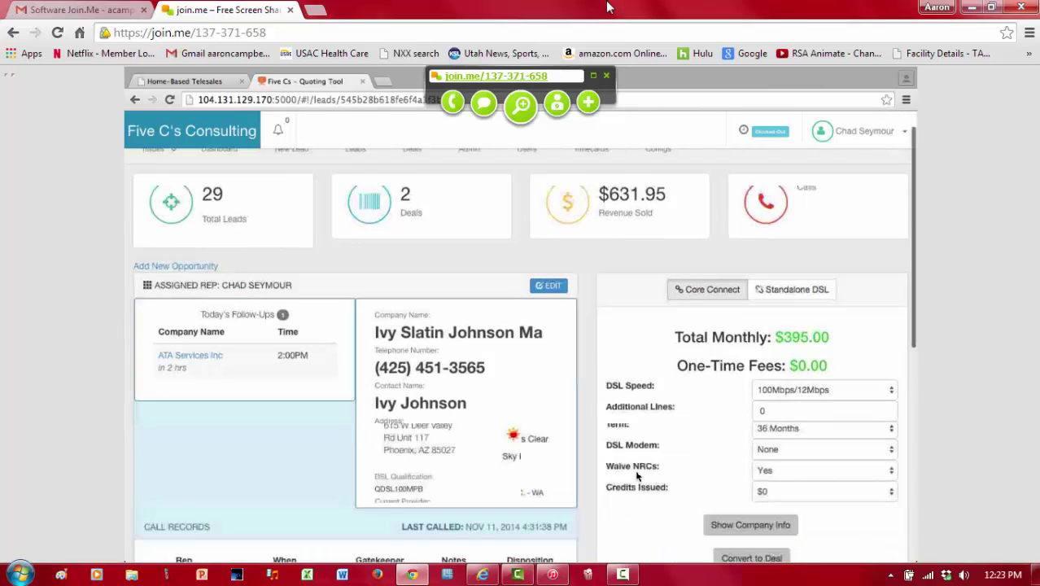
scroll(637, 475, down, 1)
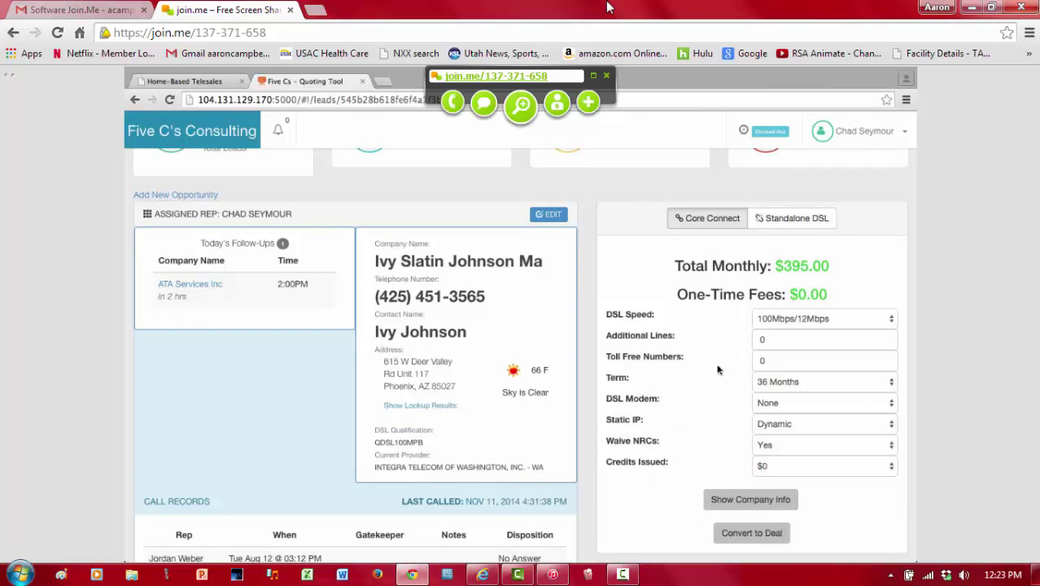
click(794, 320)
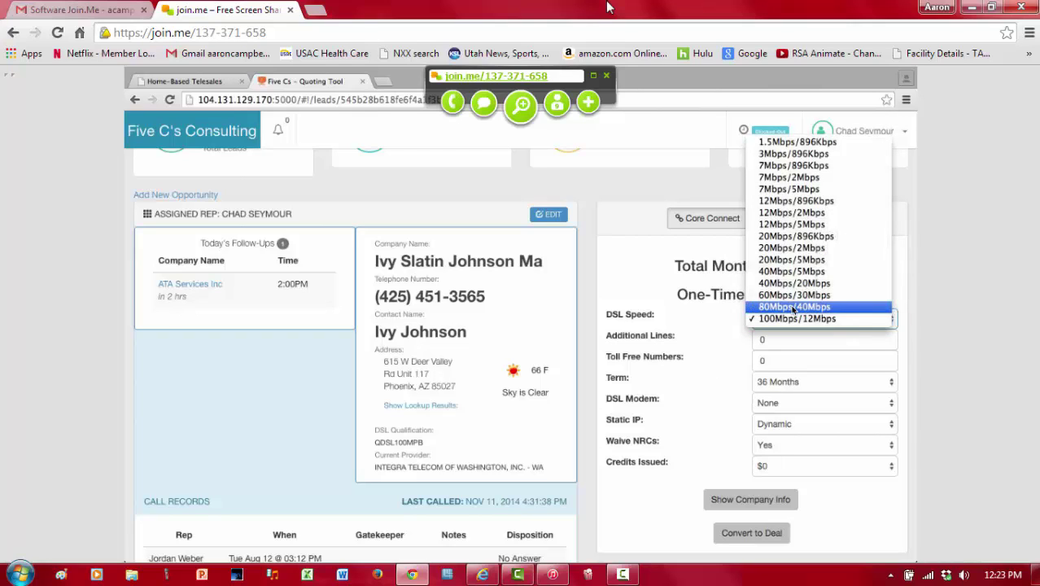
Step: Set DSL speed to 80Mbps/40Mbps, additional lines to 2 and toll free numbers to 1
click(793, 307)
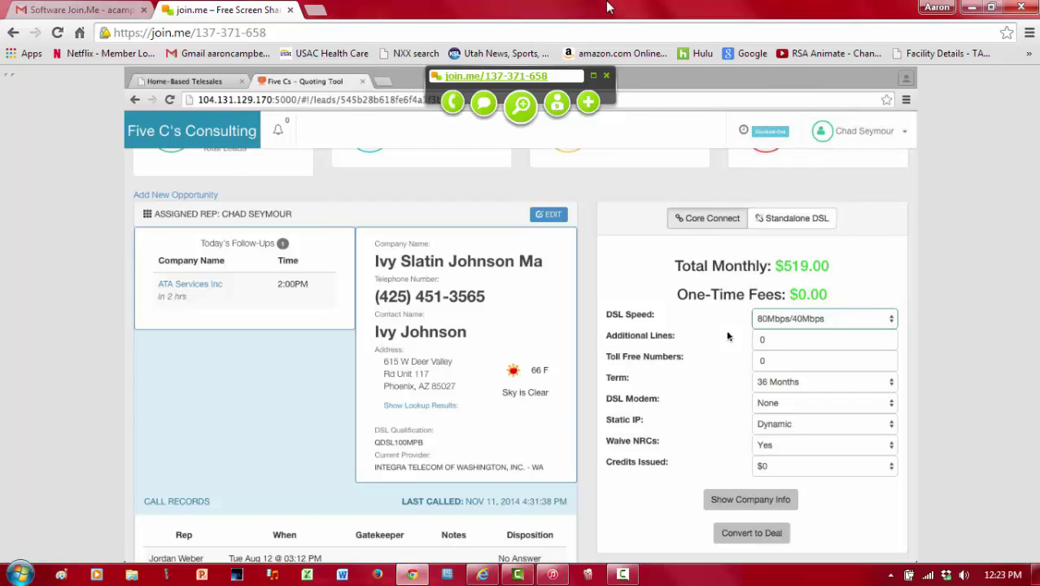
double_click(765, 342)
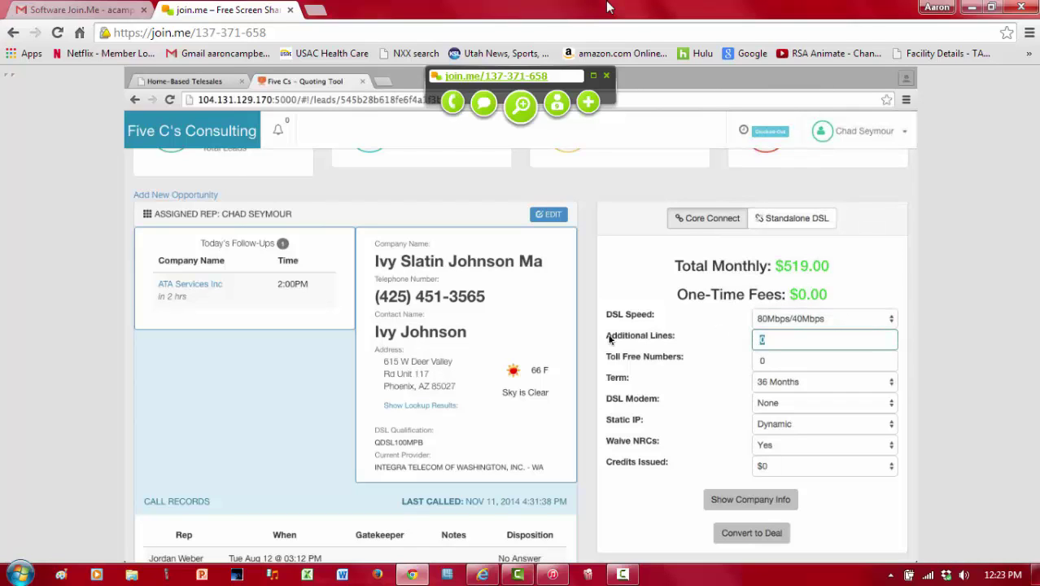
drag(611, 336, 645, 341)
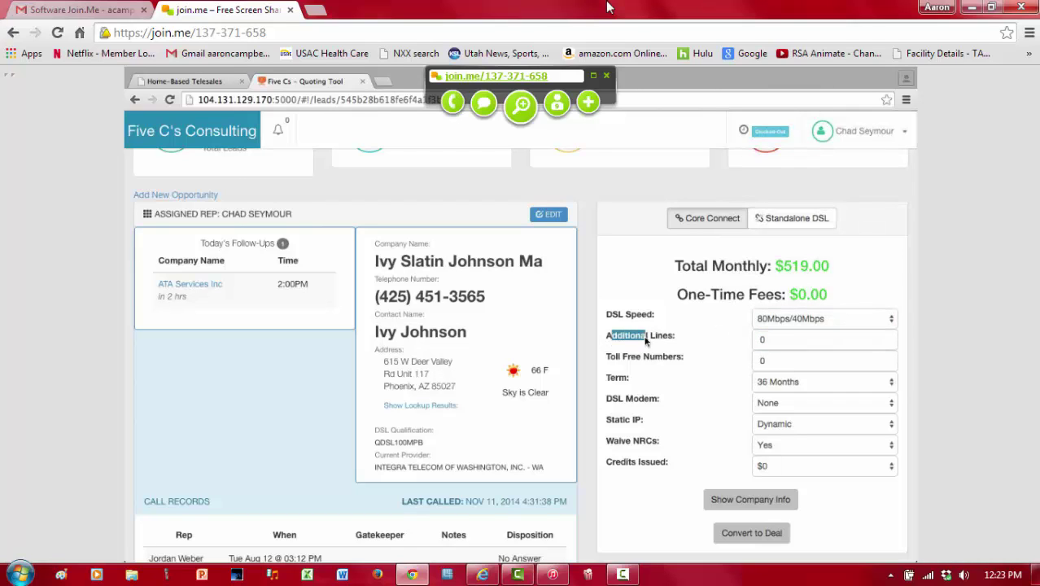
double_click(786, 341)
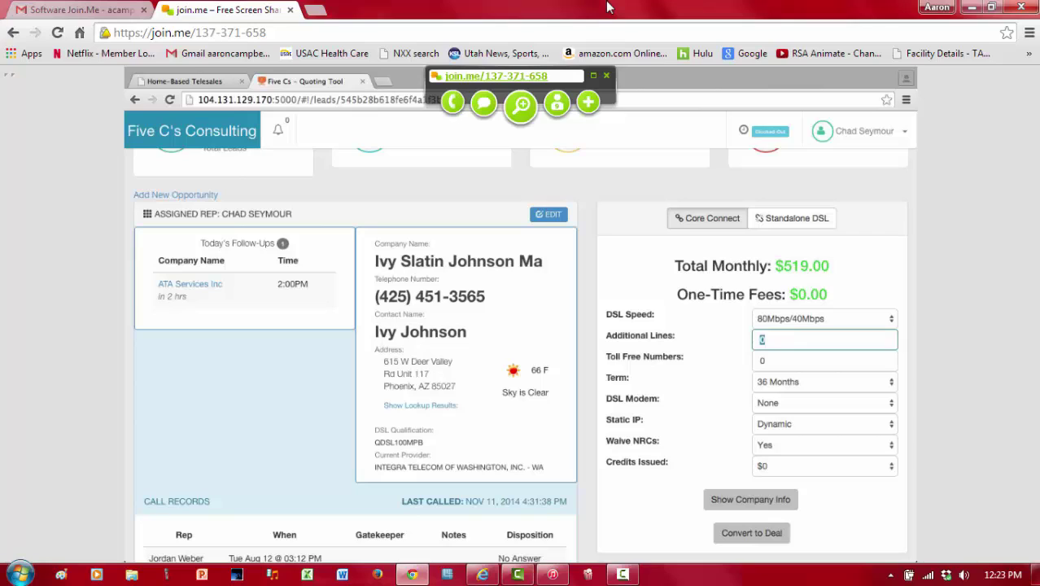
text(2)
key(Tab)
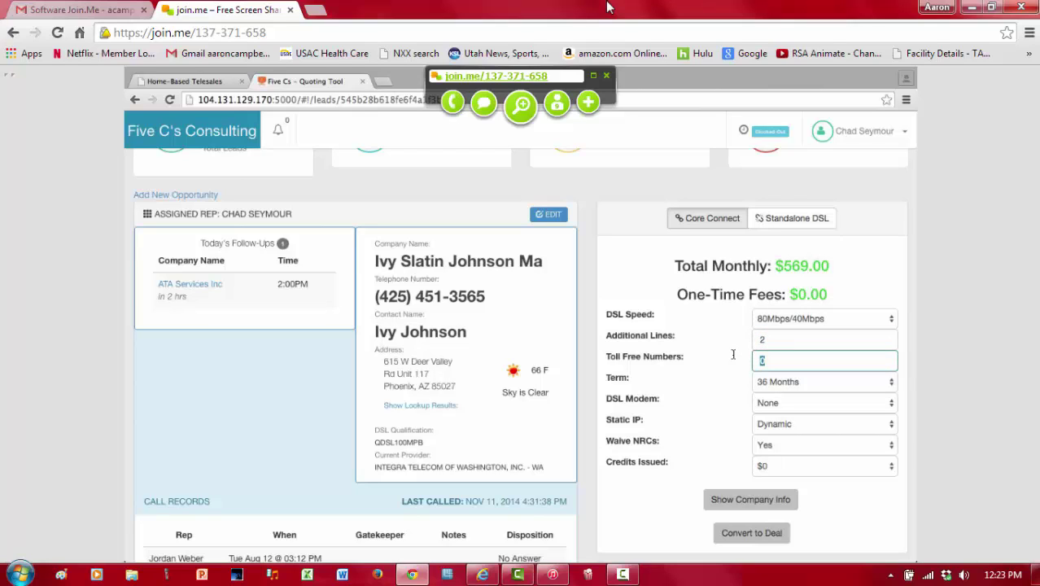
text(1)
Step: Try a 24 Months term, revert to 36 Months, and choose to purchase the DSL modem
click(783, 384)
click(783, 371)
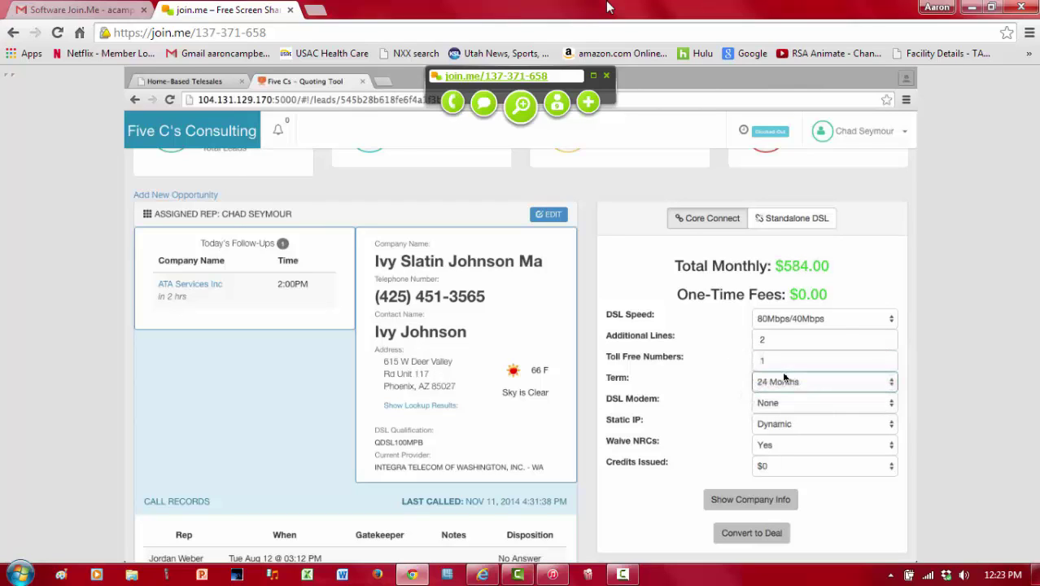
click(781, 383)
key(Escape)
click(782, 399)
click(779, 405)
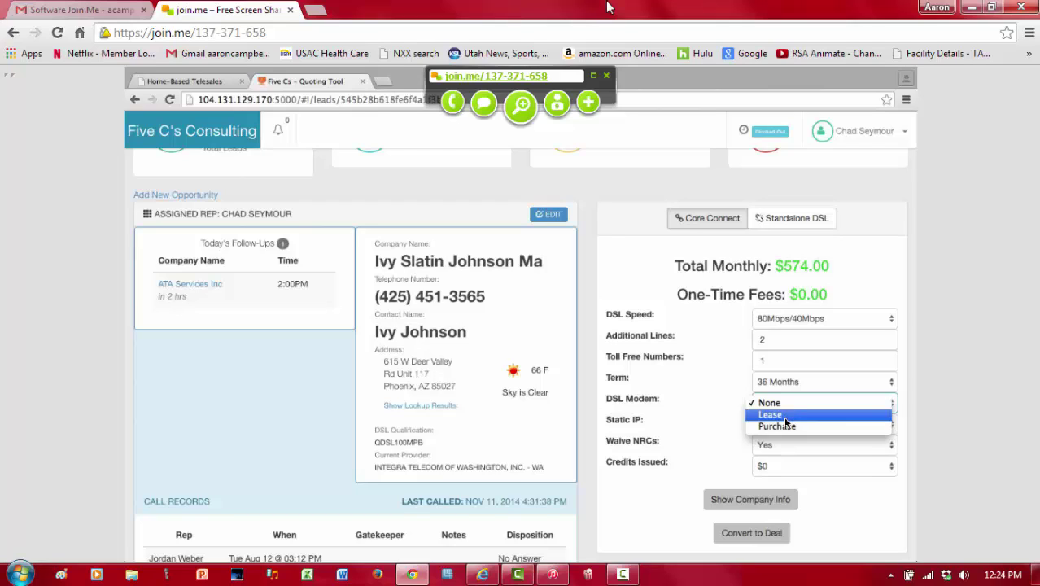
click(777, 426)
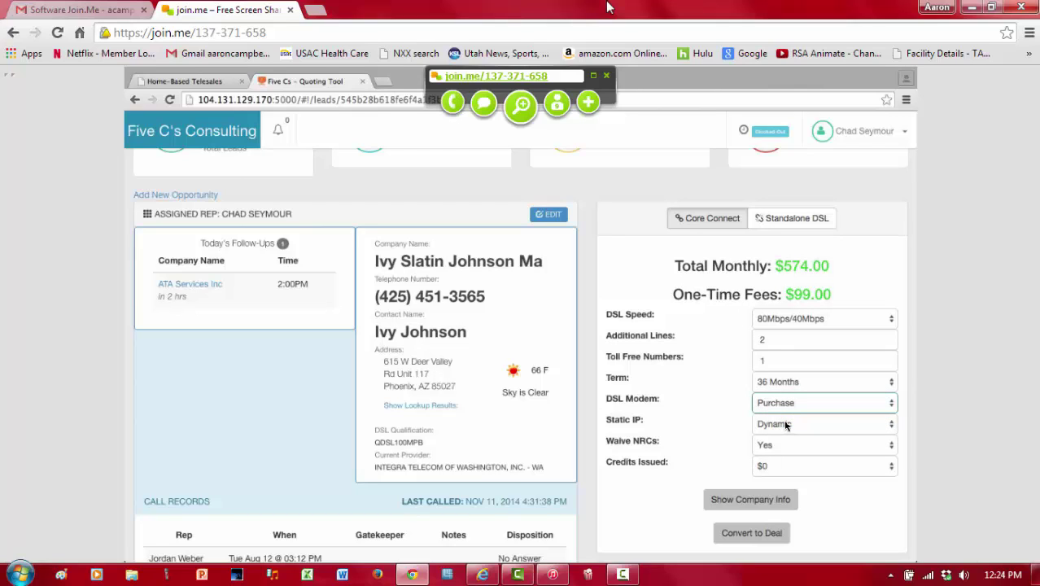
Step: Choose a single static IP and stop waiving NRCs to show the full fees
click(786, 425)
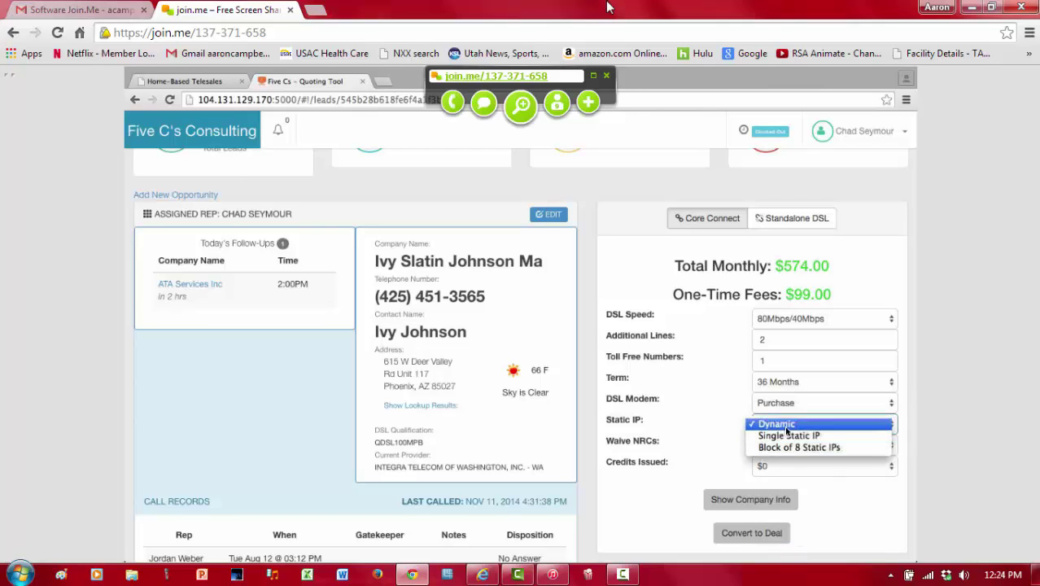
click(786, 436)
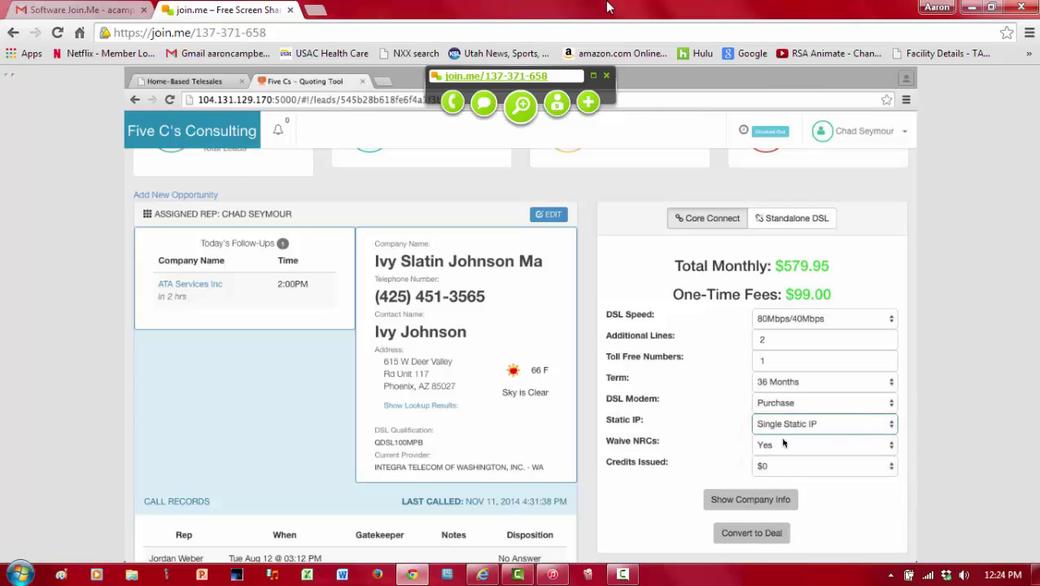
click(781, 446)
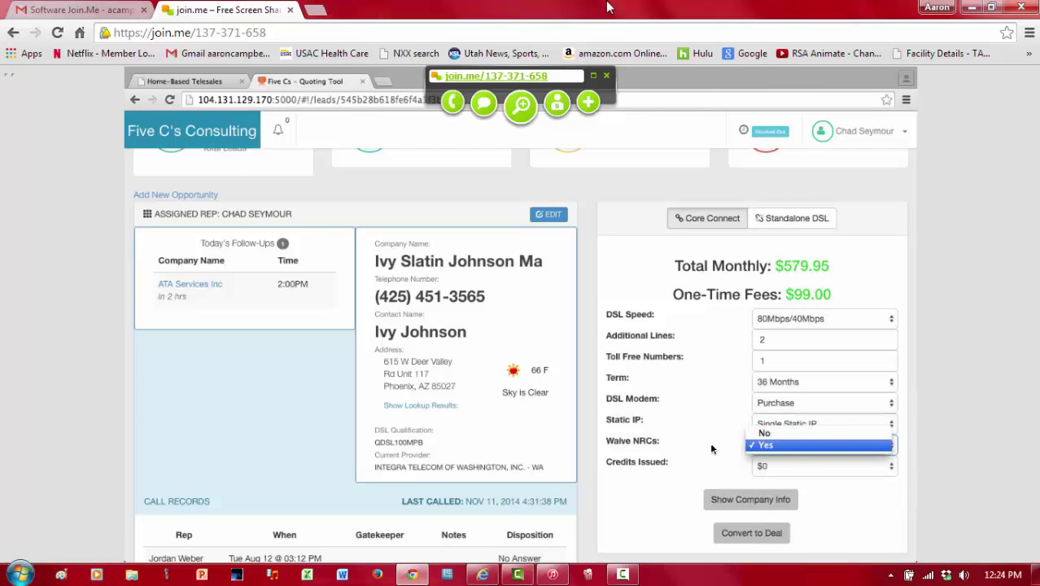
click(634, 445)
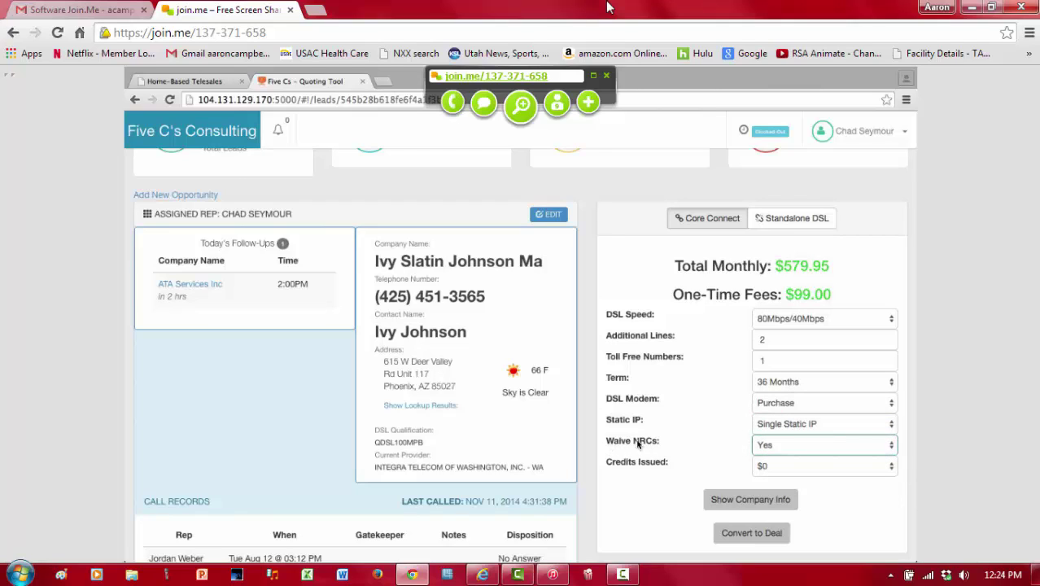
drag(607, 441, 662, 440)
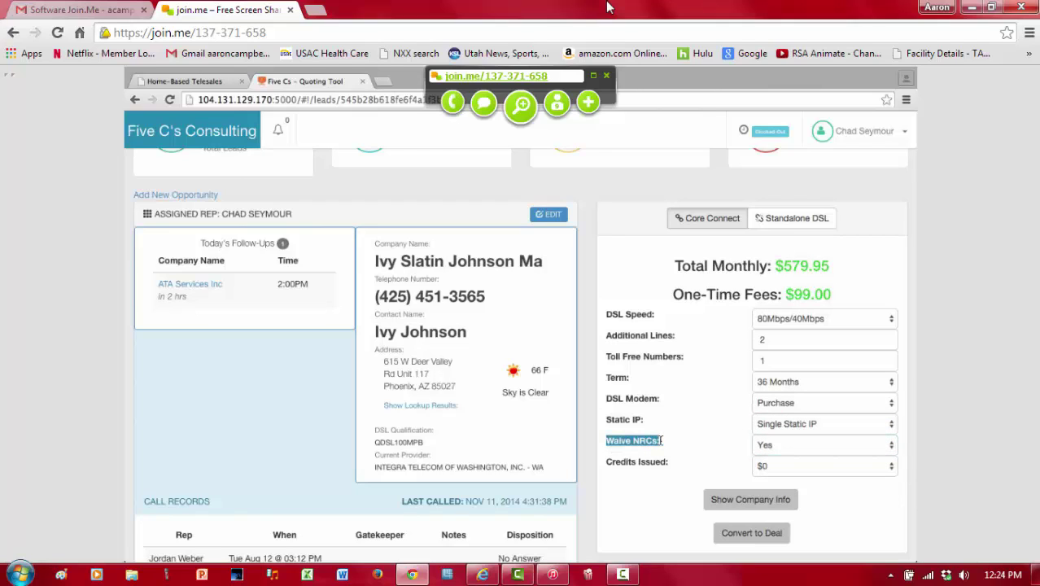
click(765, 446)
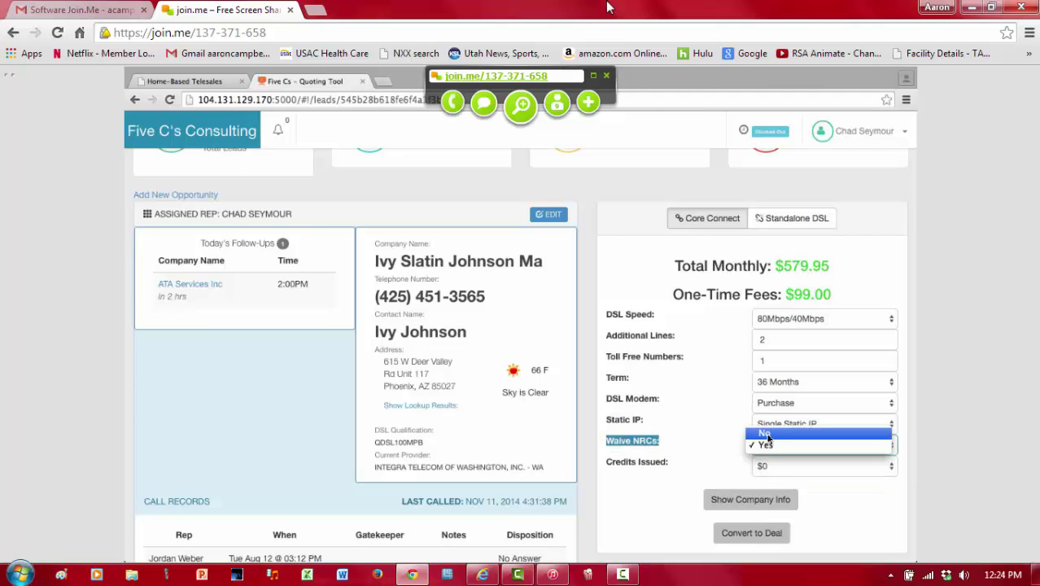
click(768, 435)
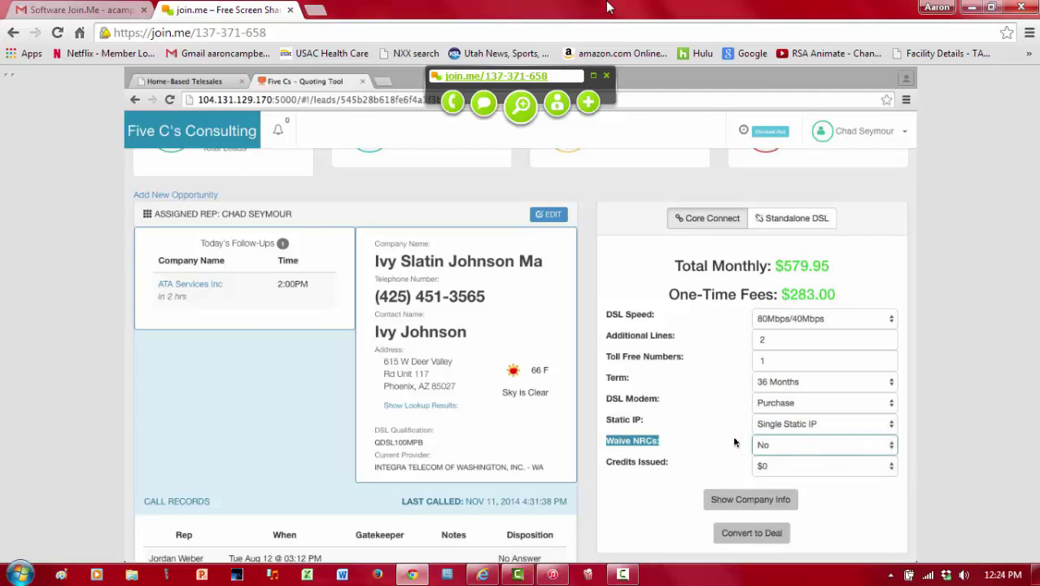
Step: Waive the NRCs again and point out the $99.00 one-time fee
scroll(734, 442, down, 1)
drag(787, 290, 835, 290)
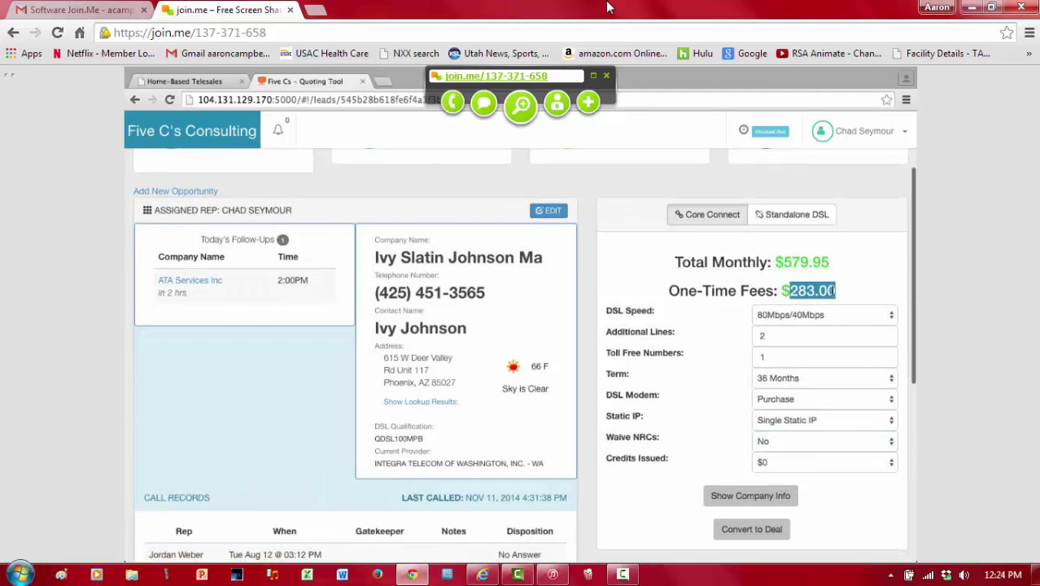
click(763, 446)
click(764, 453)
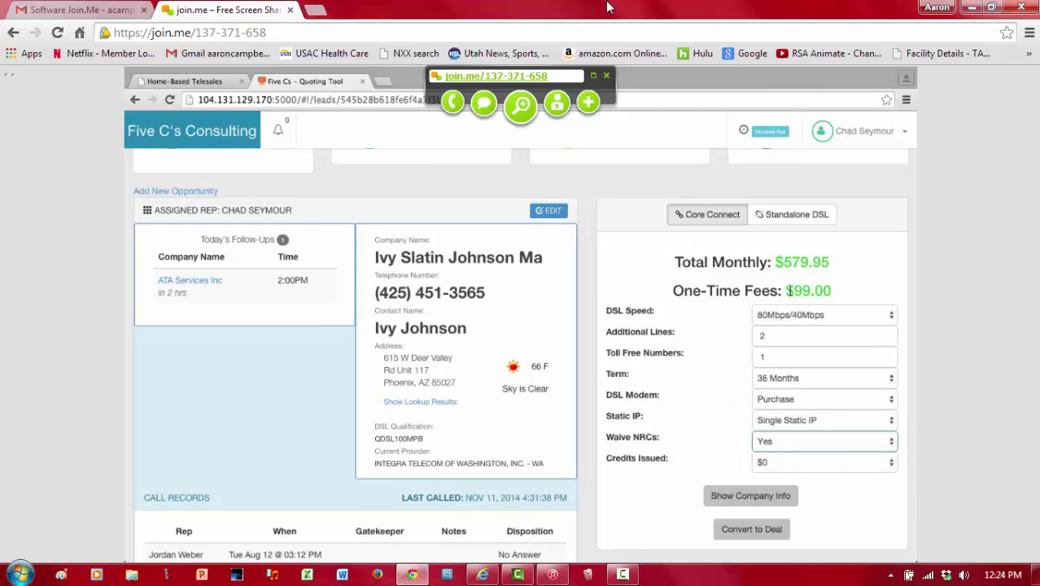
drag(785, 290, 831, 290)
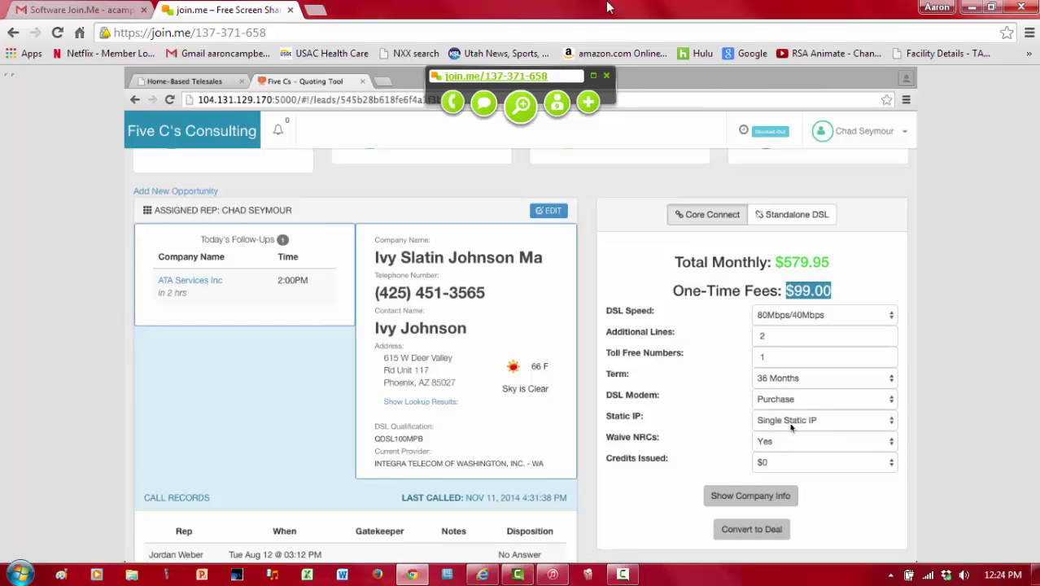
Step: Compare DSL modem options None and Purchase, then switch the modem to Lease
click(785, 402)
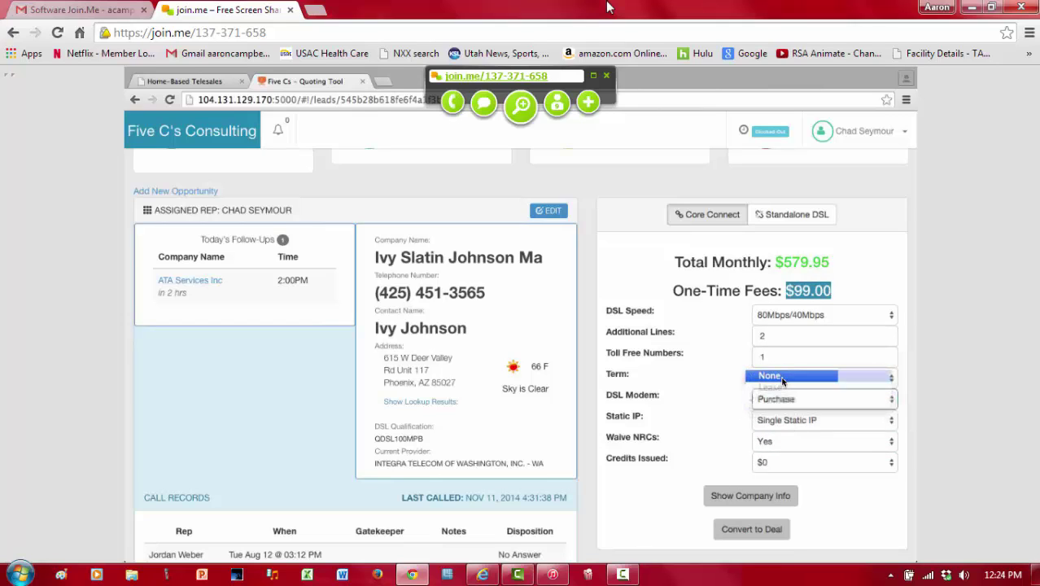
click(782, 378)
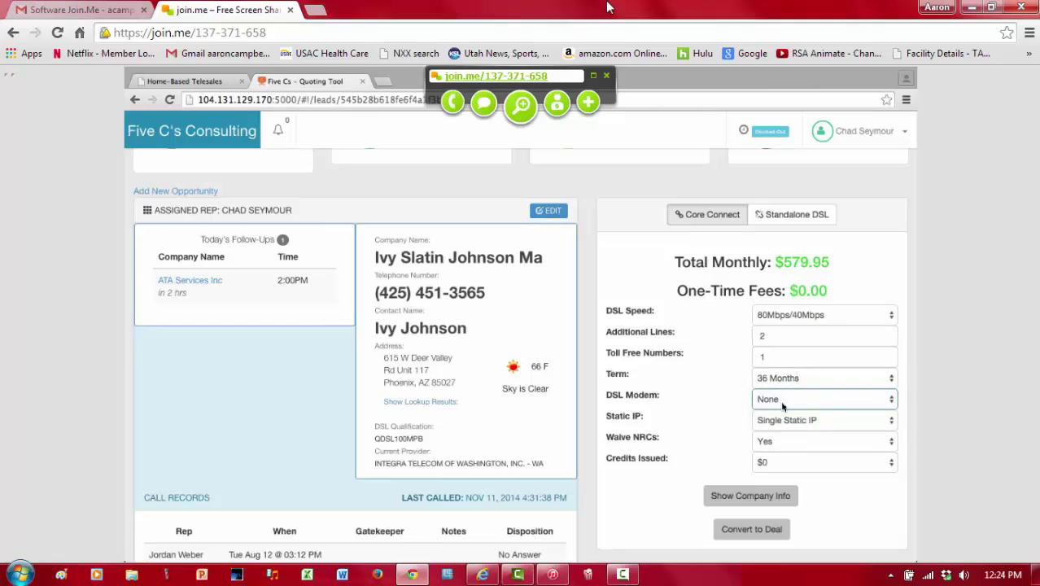
click(783, 402)
click(785, 417)
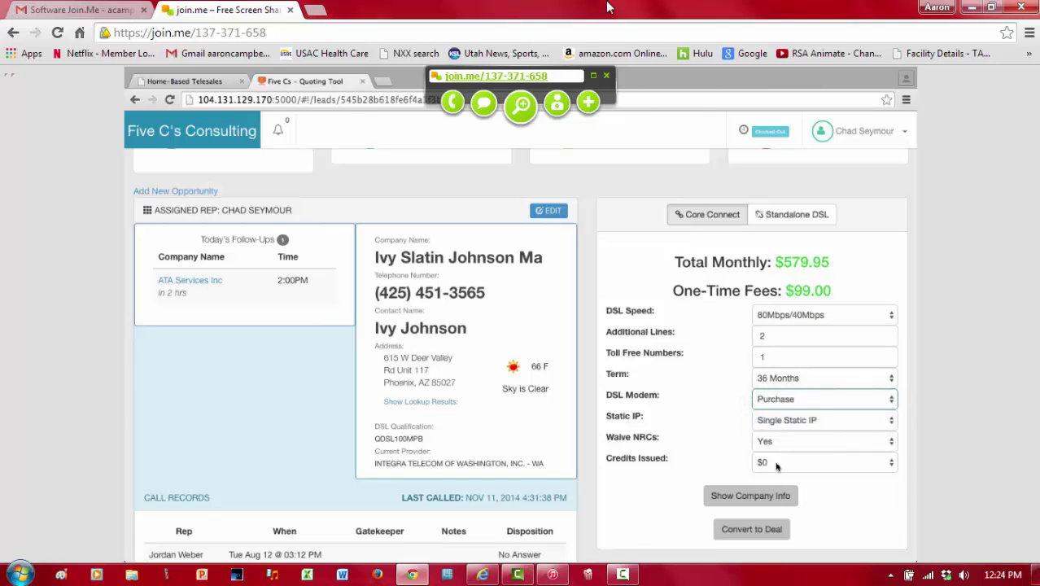
drag(786, 291, 821, 292)
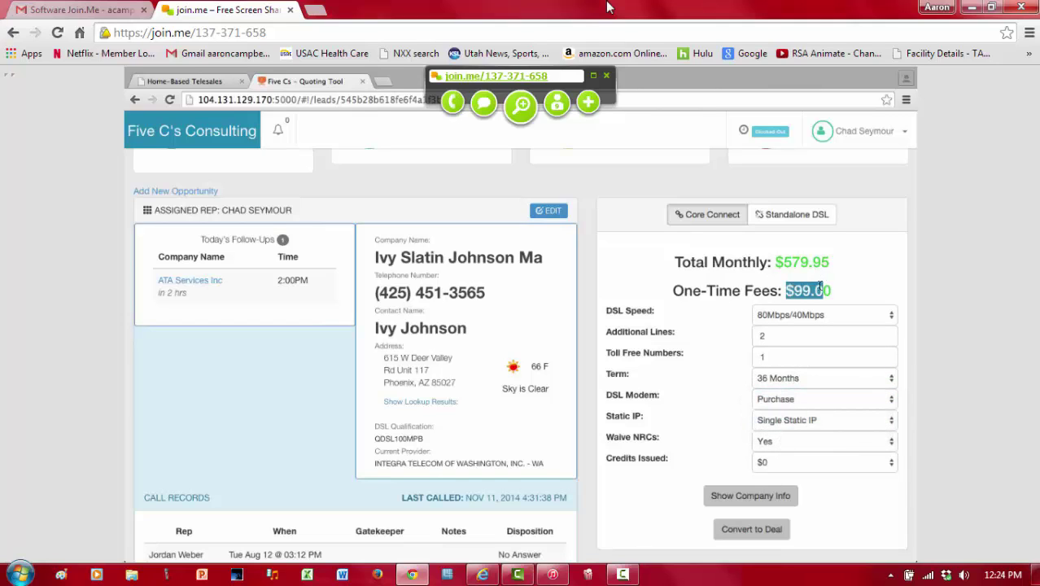
click(759, 400)
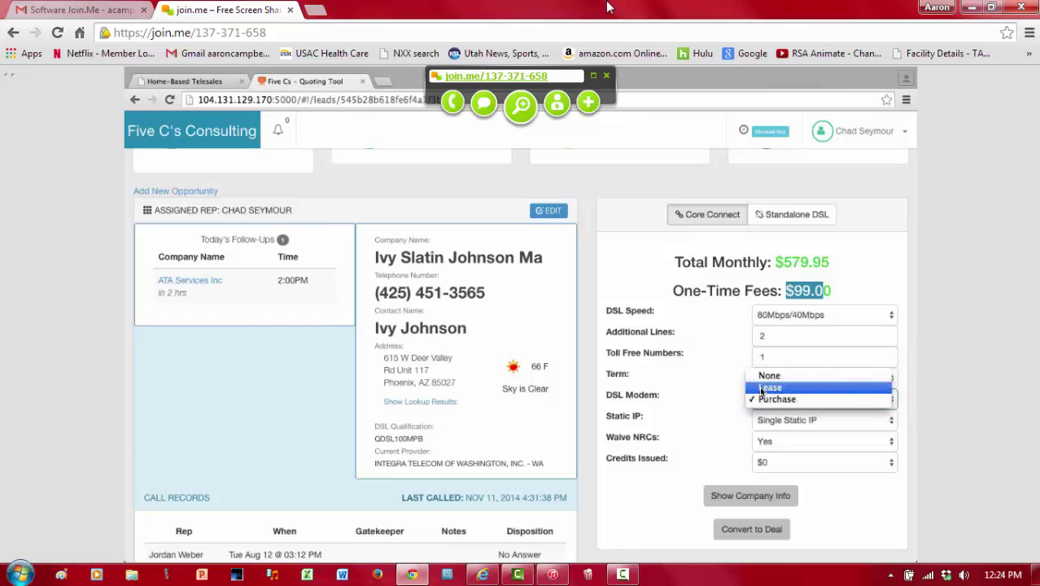
click(761, 389)
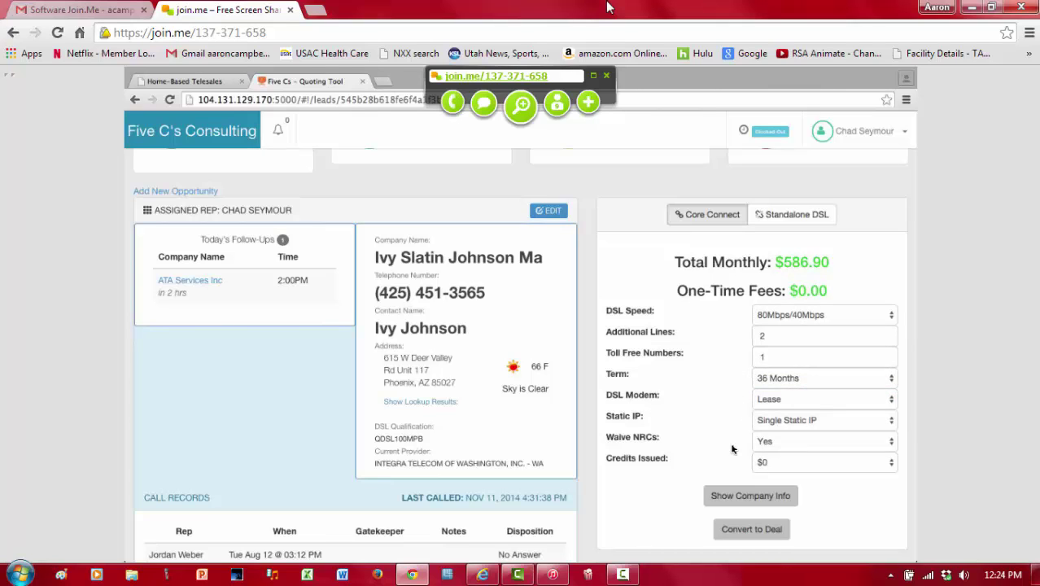
click(769, 463)
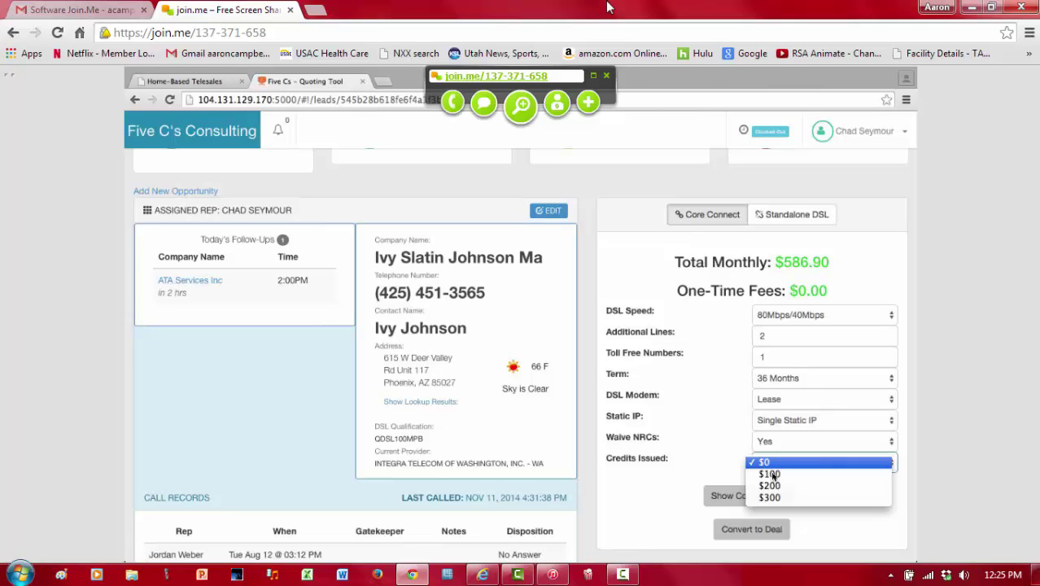
Step: Choose $300 in Credits Issued, bringing the quote to $586.90 monthly
click(769, 497)
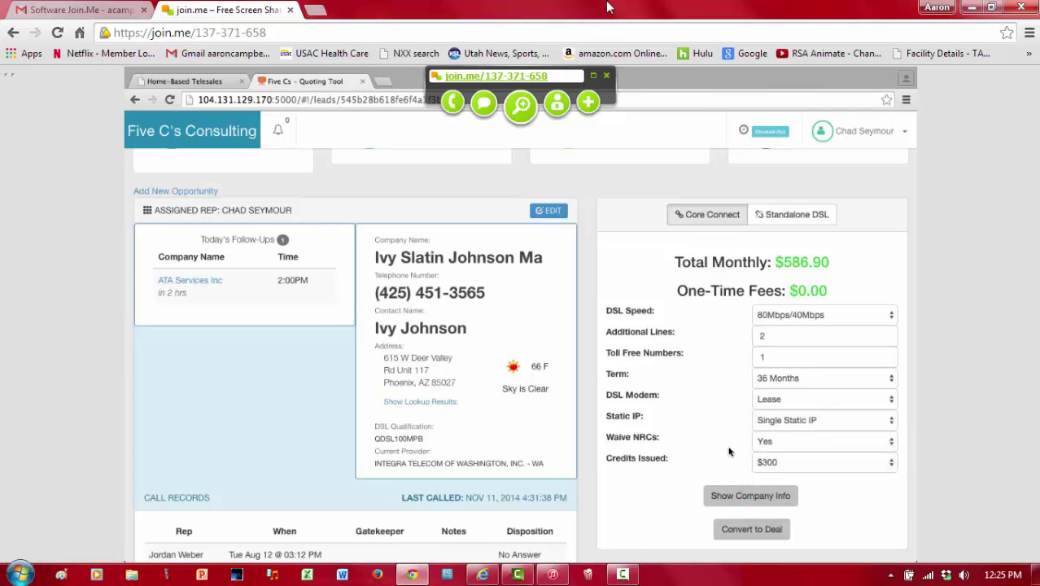
scroll(720, 350, down, 1)
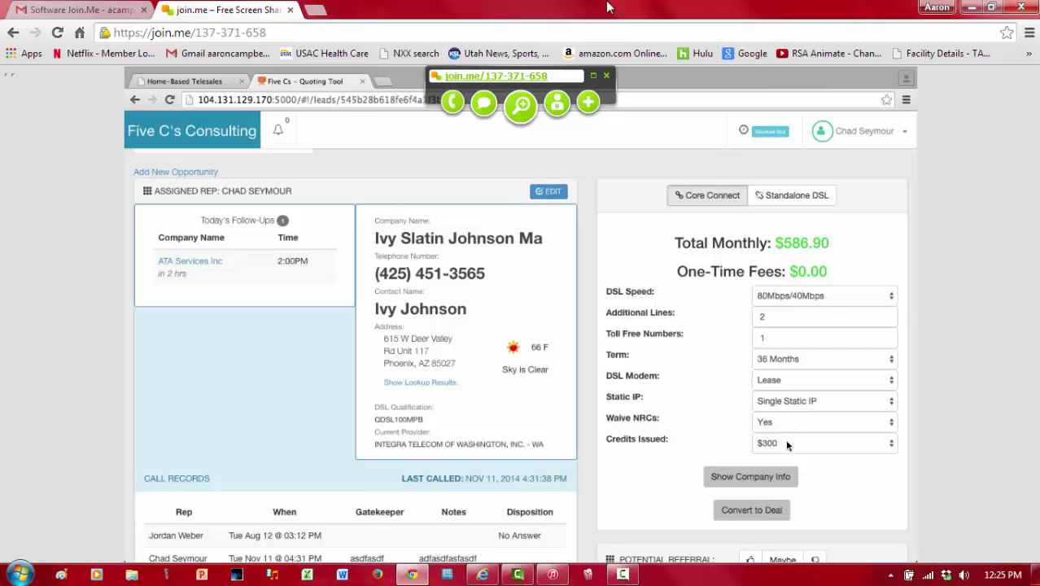
Step: Reveal the quote's detail fields and look over the company, person, email and callback fields
click(779, 474)
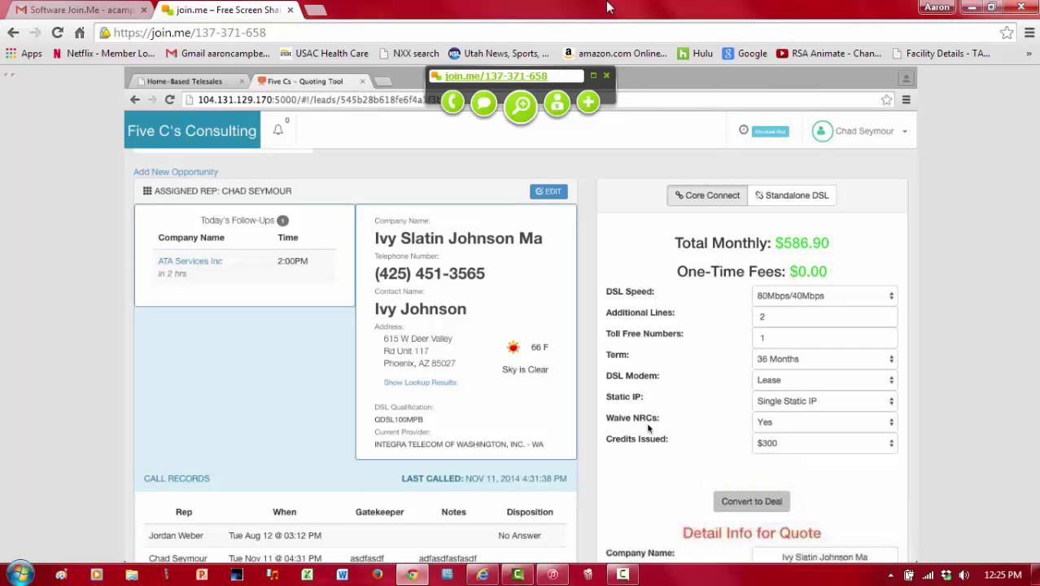
scroll(648, 429, down, 3)
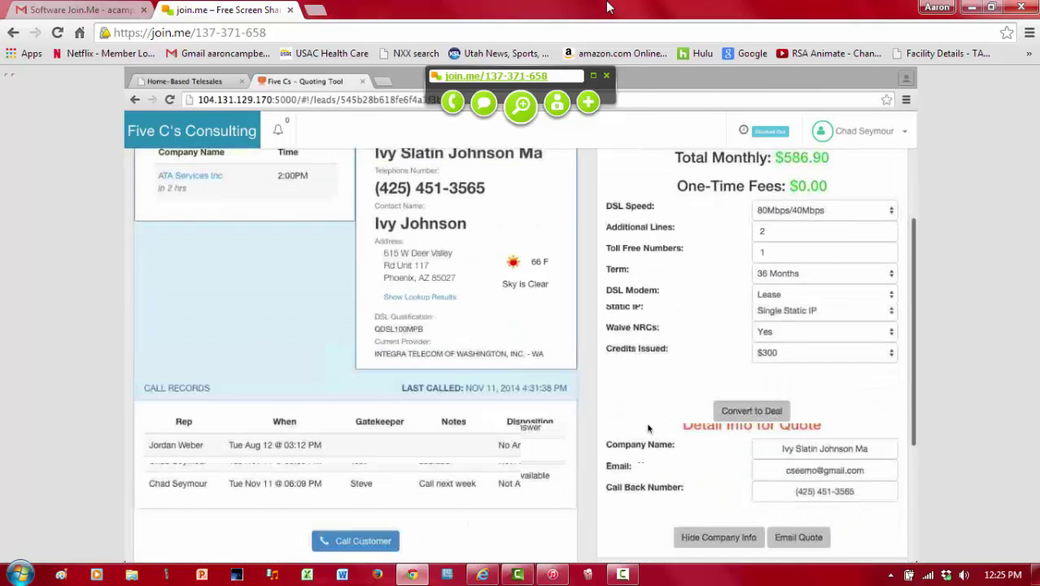
click(719, 472)
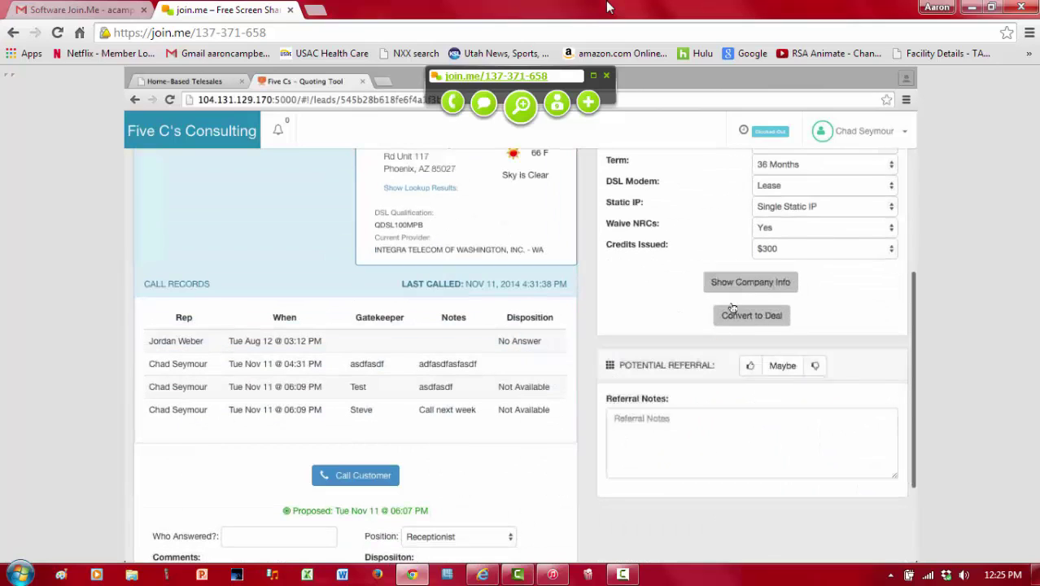
click(736, 285)
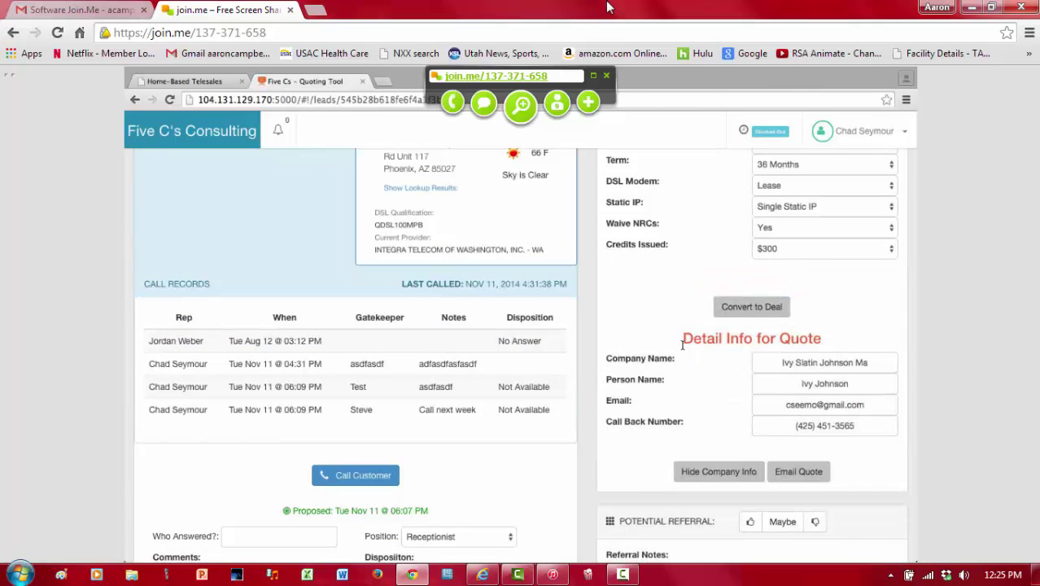
drag(779, 362, 875, 366)
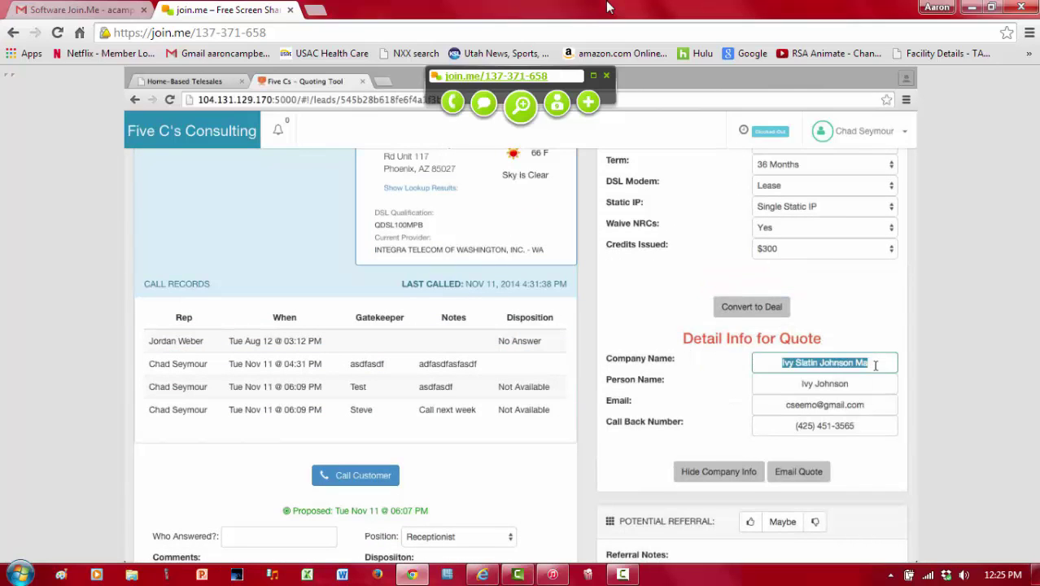
click(849, 387)
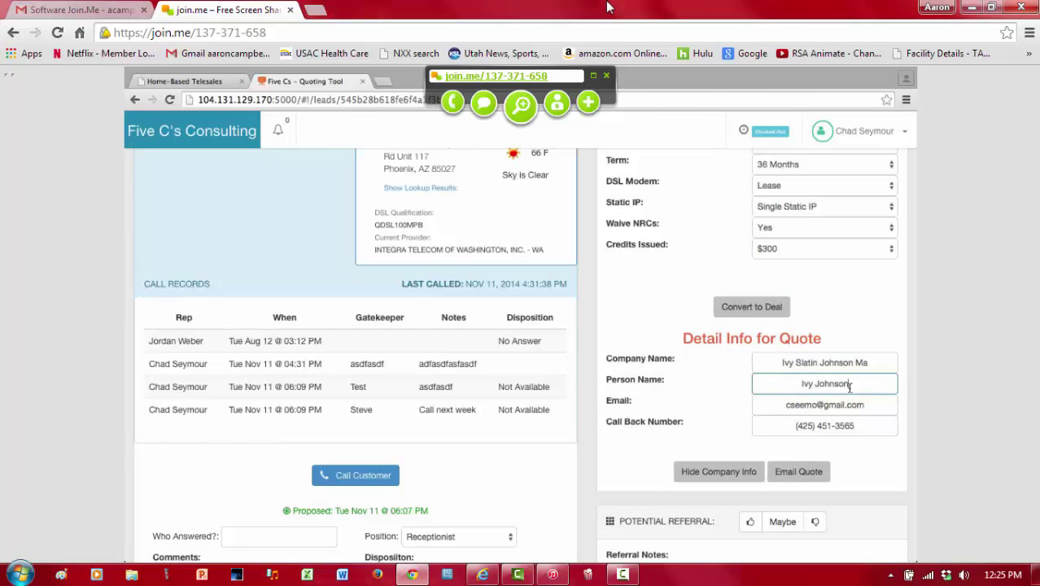
drag(788, 404, 874, 404)
click(825, 426)
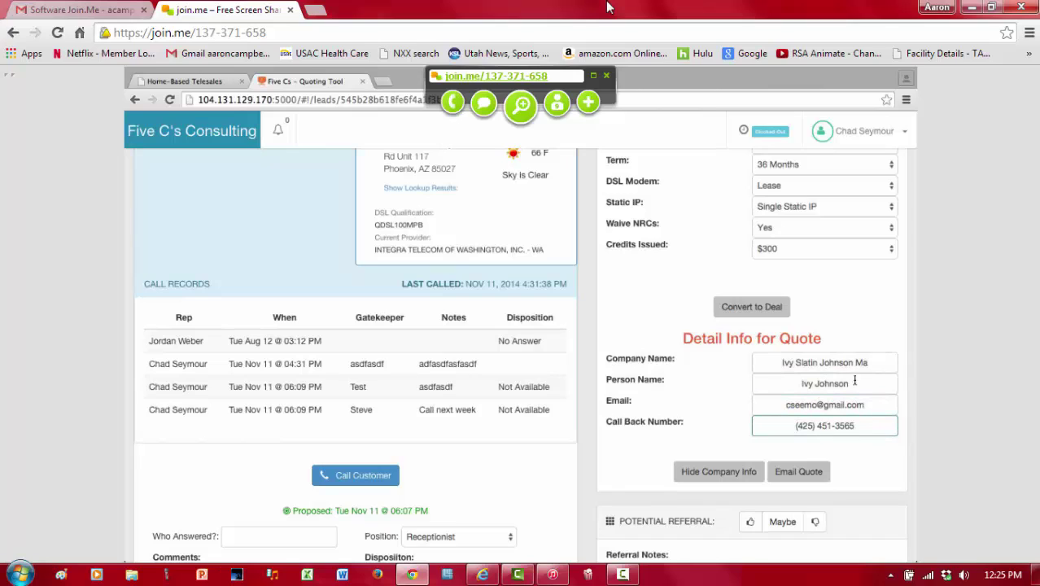
Step: Replace the contact person's name, rename the company to Johnson Corp, and save the lead
drag(850, 383, 722, 382)
text(Stud )
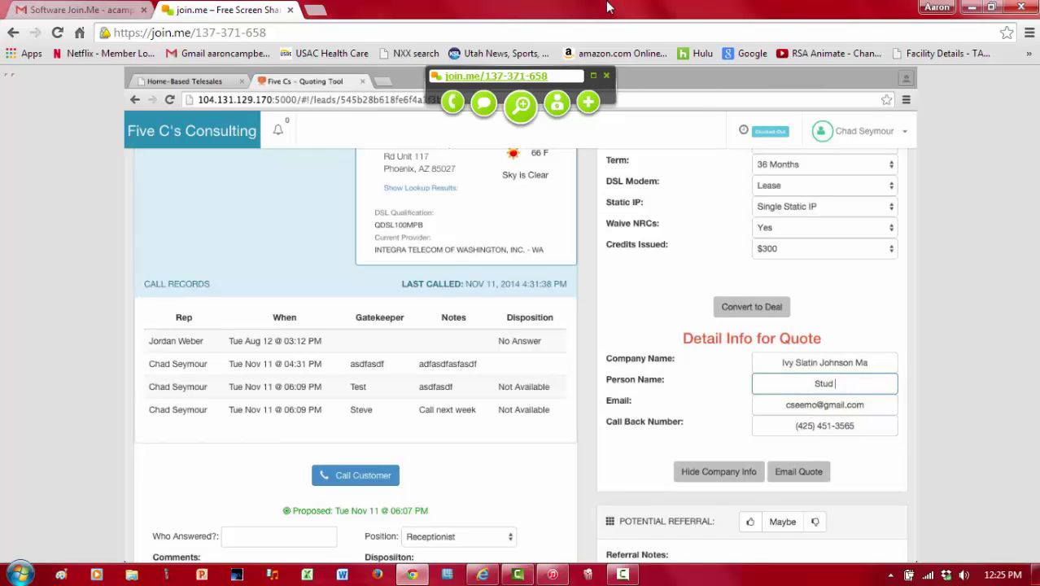
text(McFly)
click(874, 361)
drag(875, 361, 752, 363)
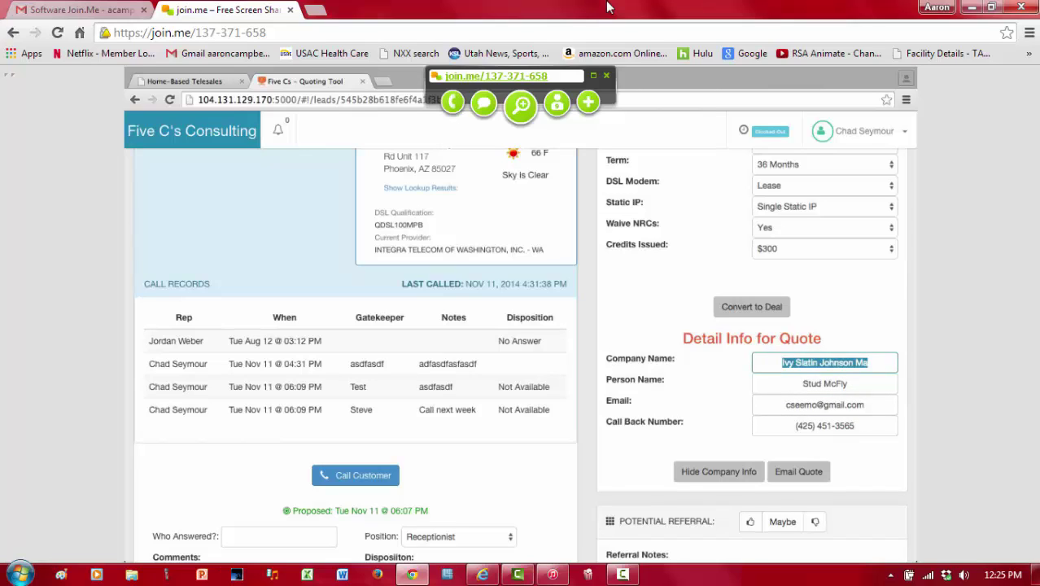
text(Johnson Corp)
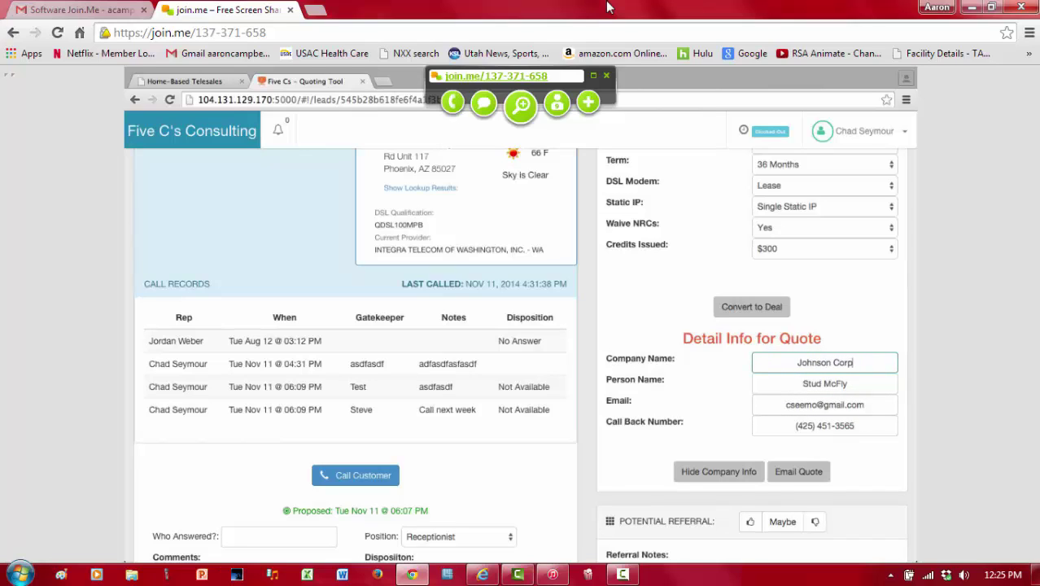
click(709, 412)
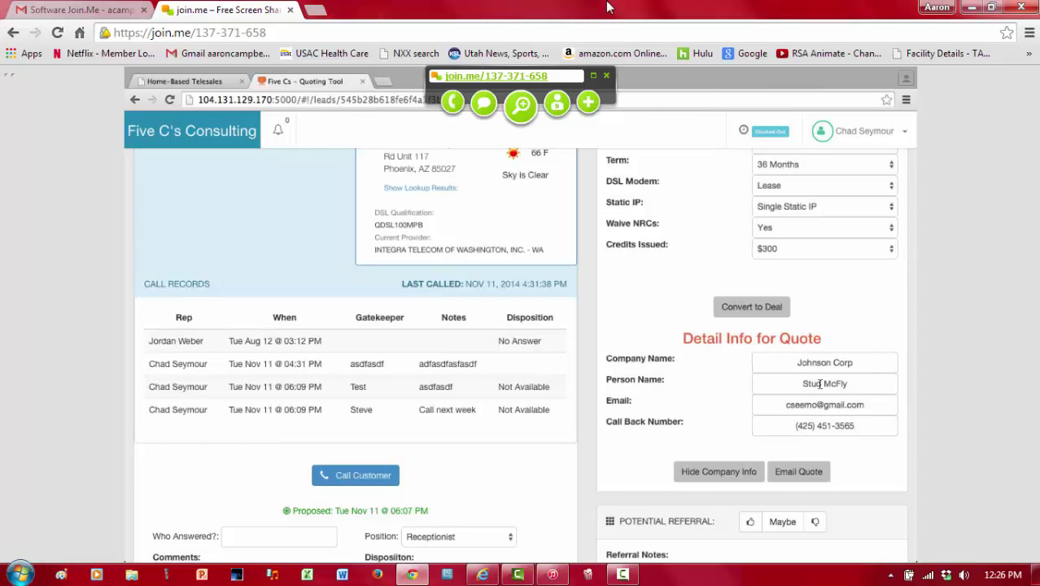
click(801, 472)
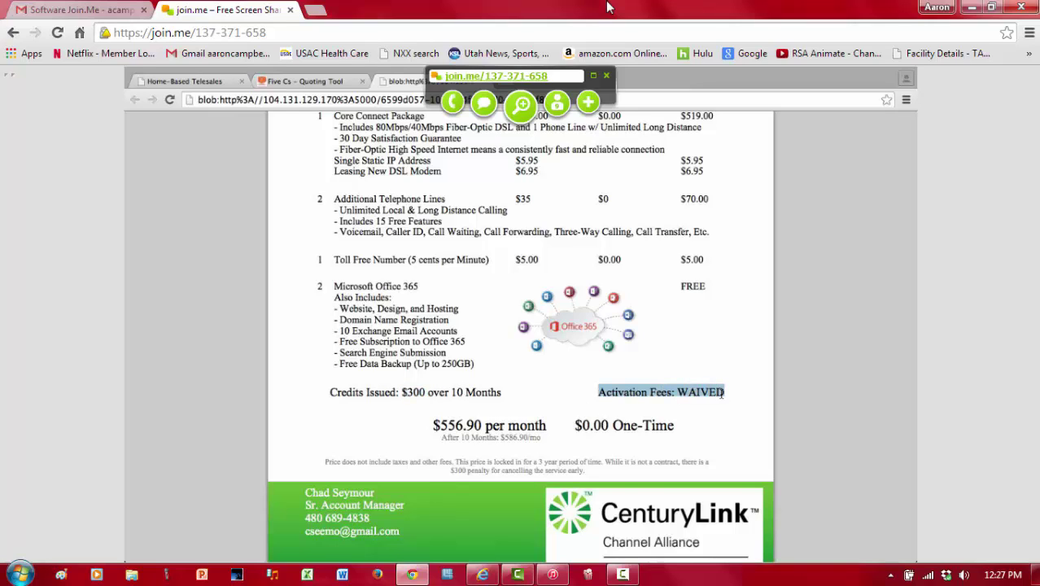
Step: Highlight the $0.00 one-time charge, $556.90 monthly price and $586.90 price after 10 months
drag(576, 428, 675, 429)
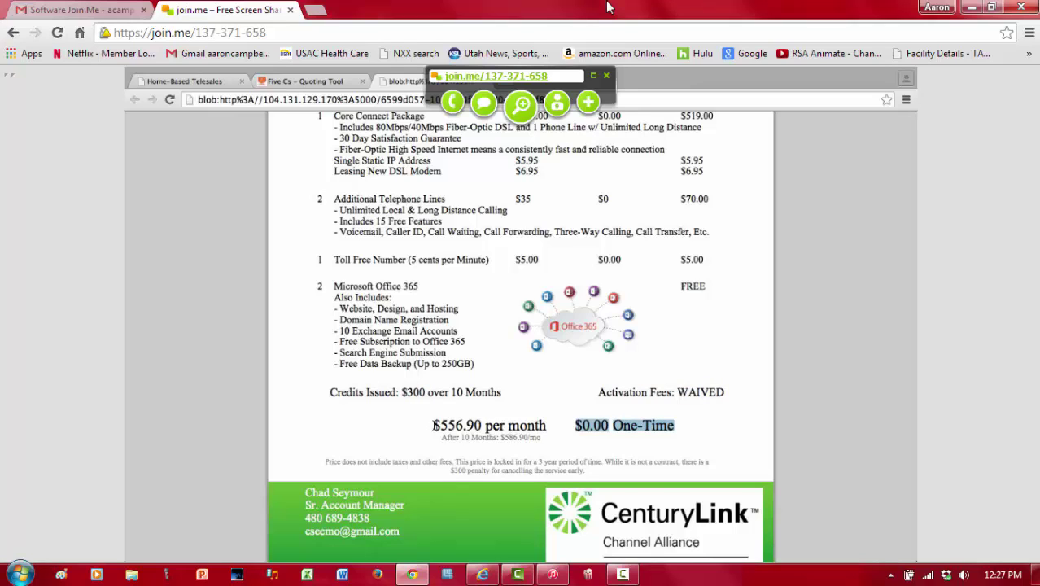
drag(433, 425, 549, 424)
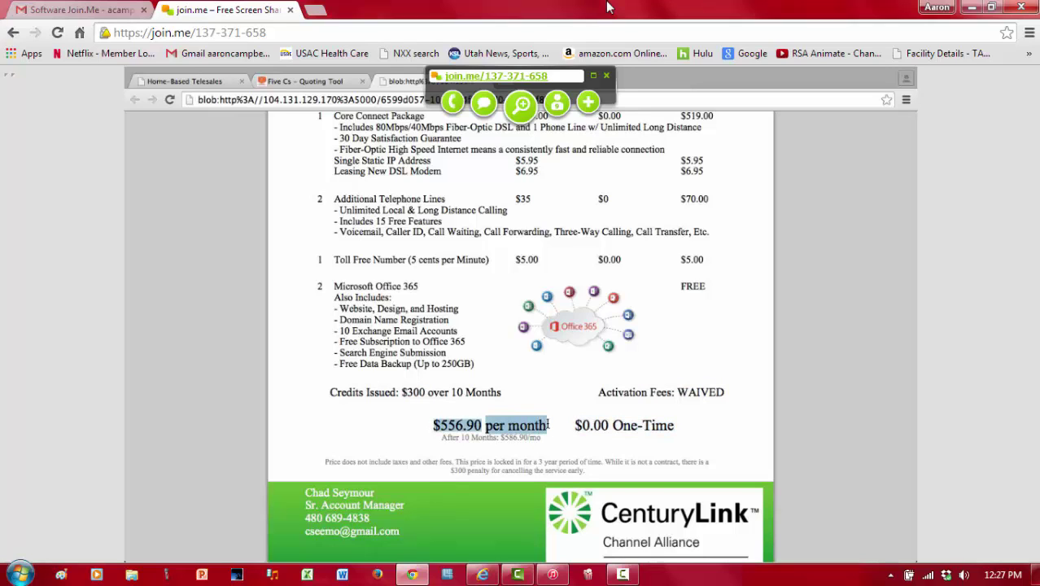
click(528, 439)
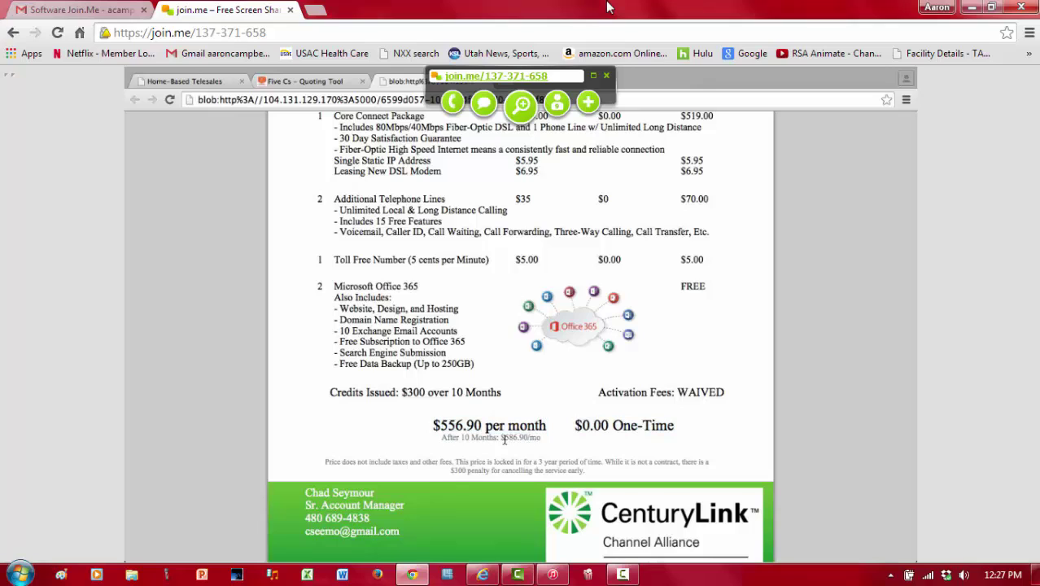
drag(500, 438, 534, 439)
Step: Highlight the pricing disclaimer fine print and the $300 credit amount
drag(328, 463, 605, 481)
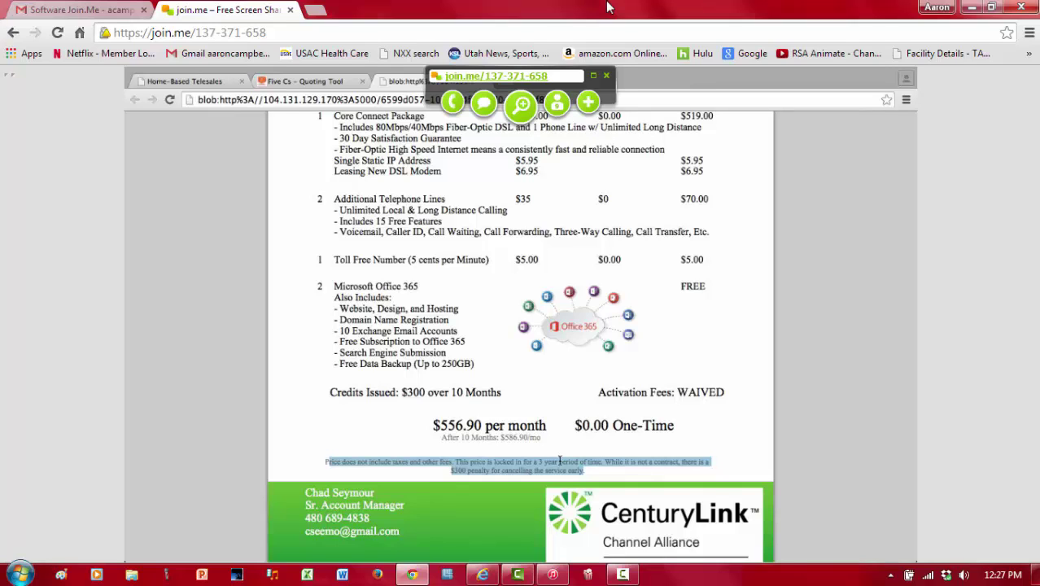
click(481, 476)
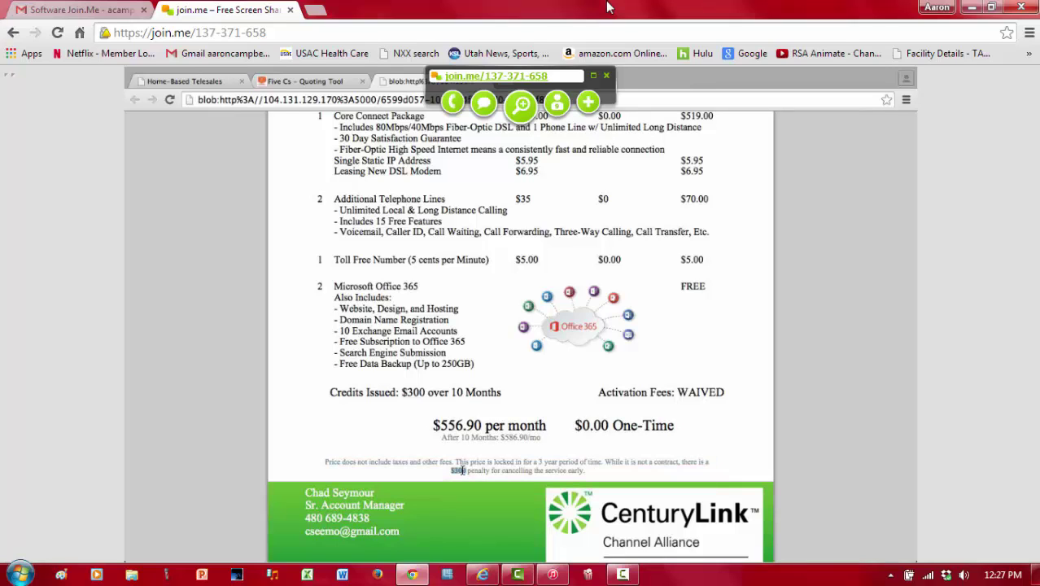
double_click(411, 392)
scroll(449, 444, down, 1)
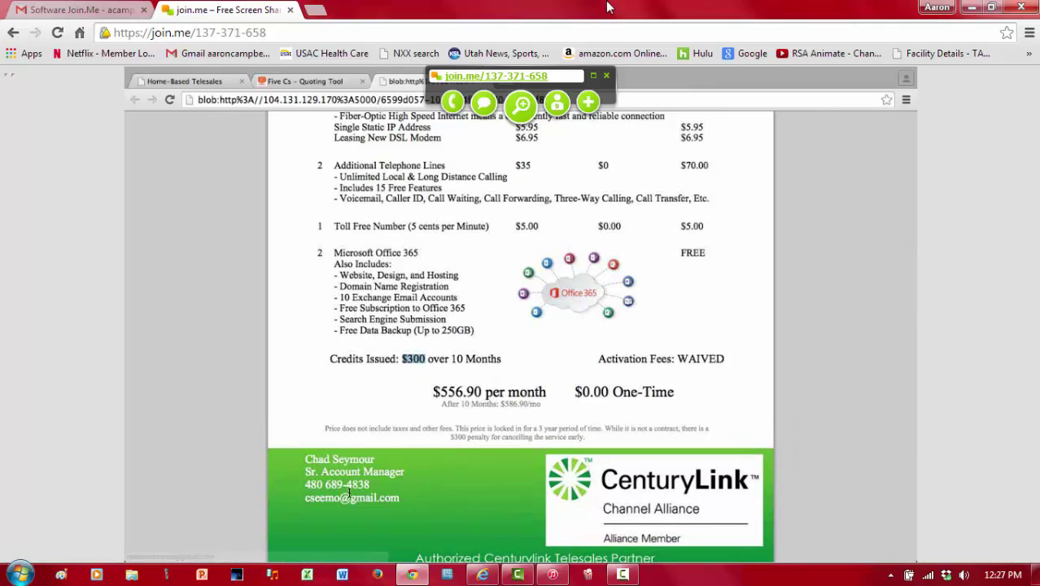
scroll(418, 432, up, 4)
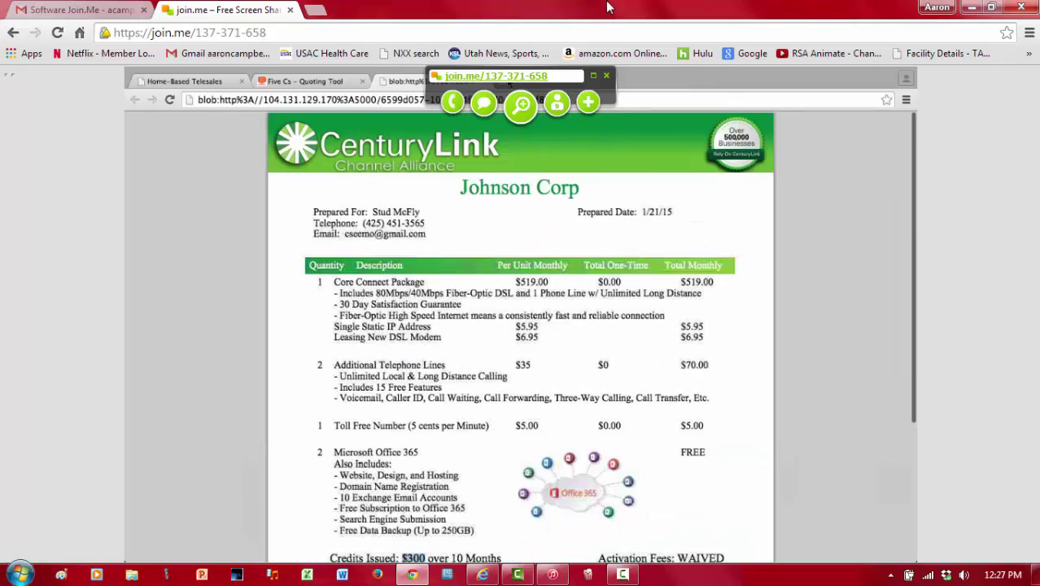
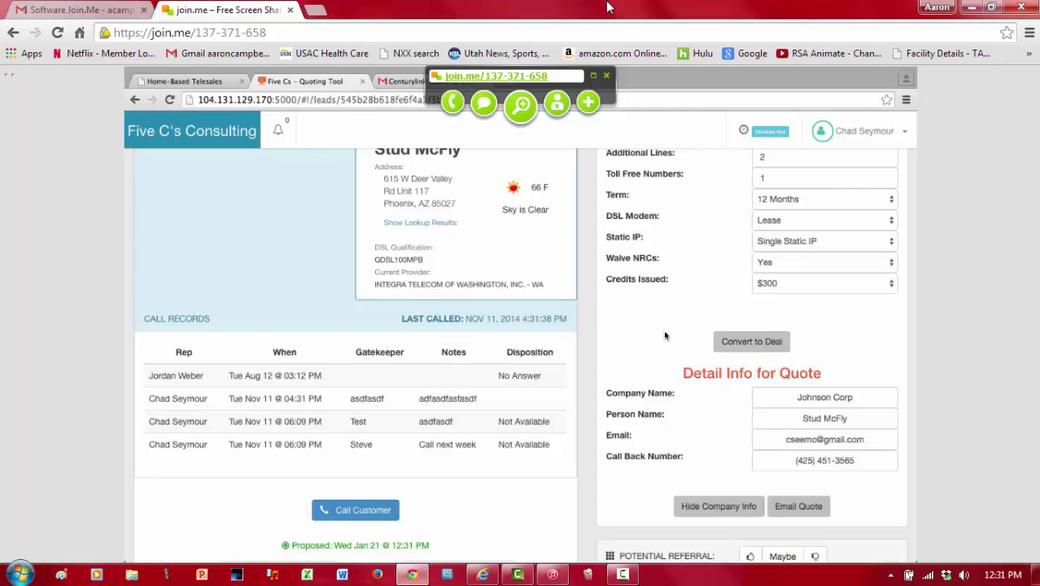
Step: Scroll down the Johnson Corp lead page to the quote and convert it to a deal
scroll(664, 335, up, 5)
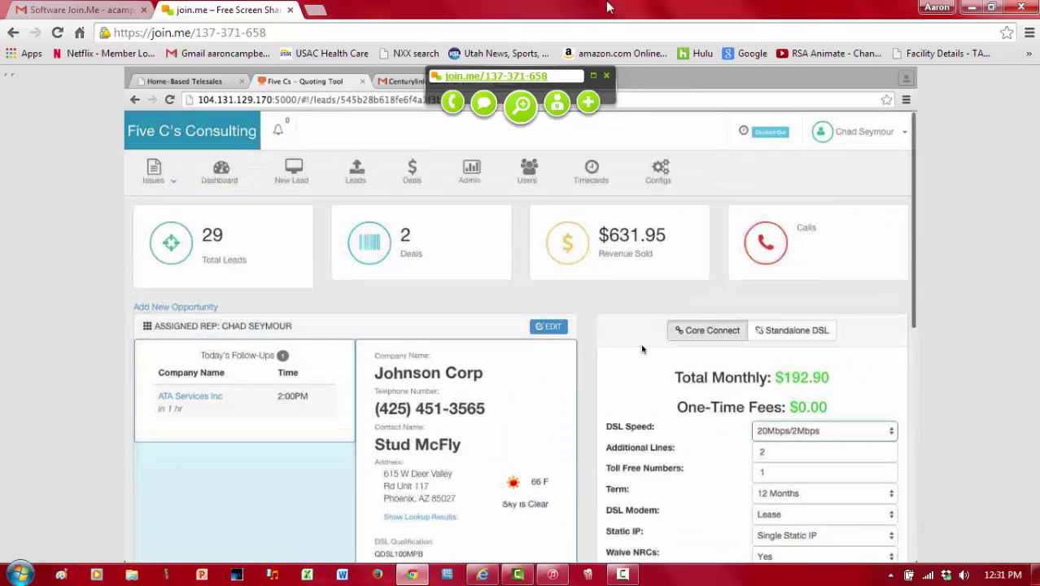
scroll(650, 396, down, 1)
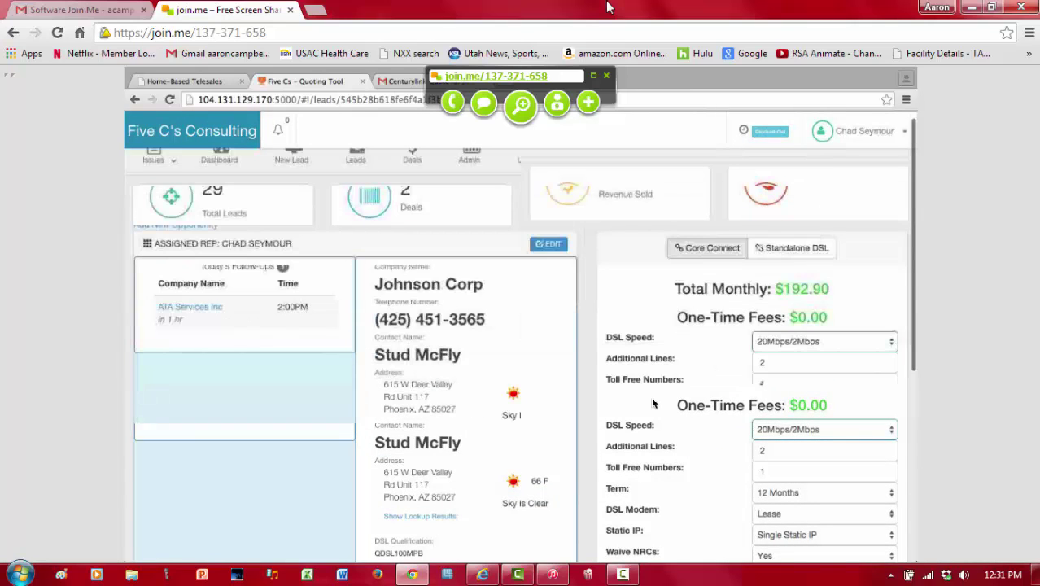
scroll(650, 396, down, 2)
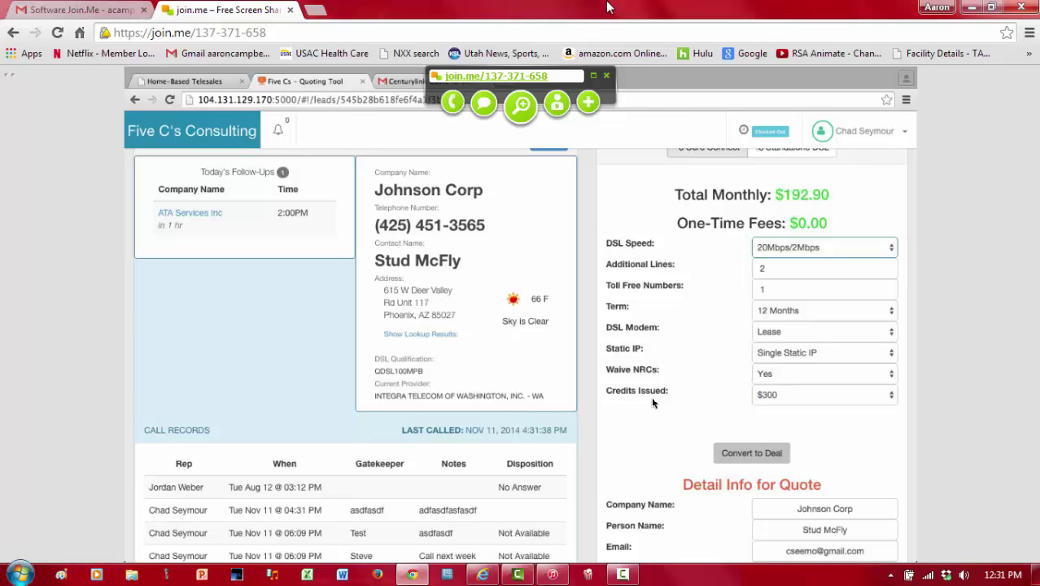
scroll(651, 397, down, 1)
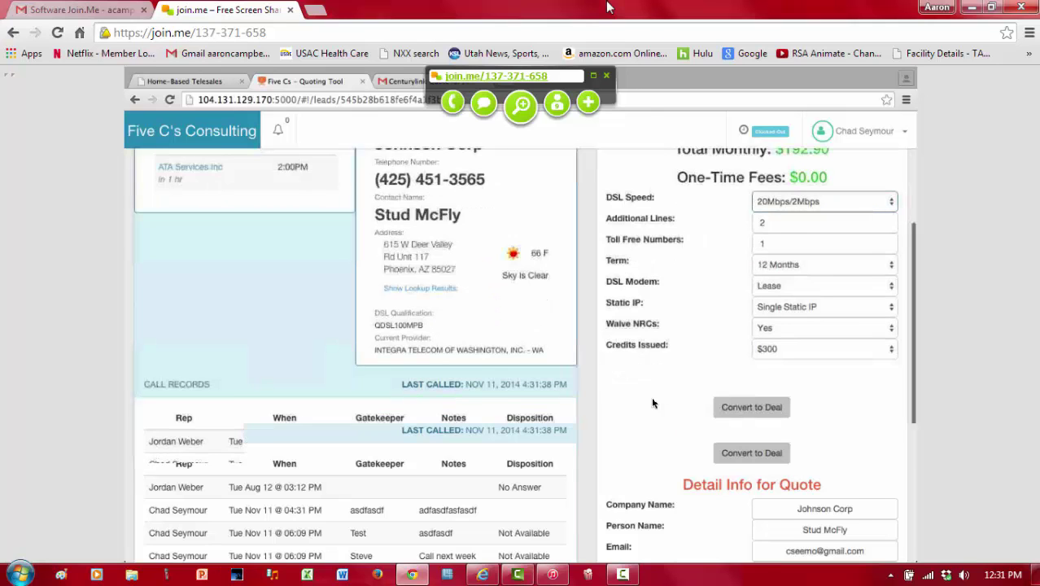
scroll(643, 387, up, 1)
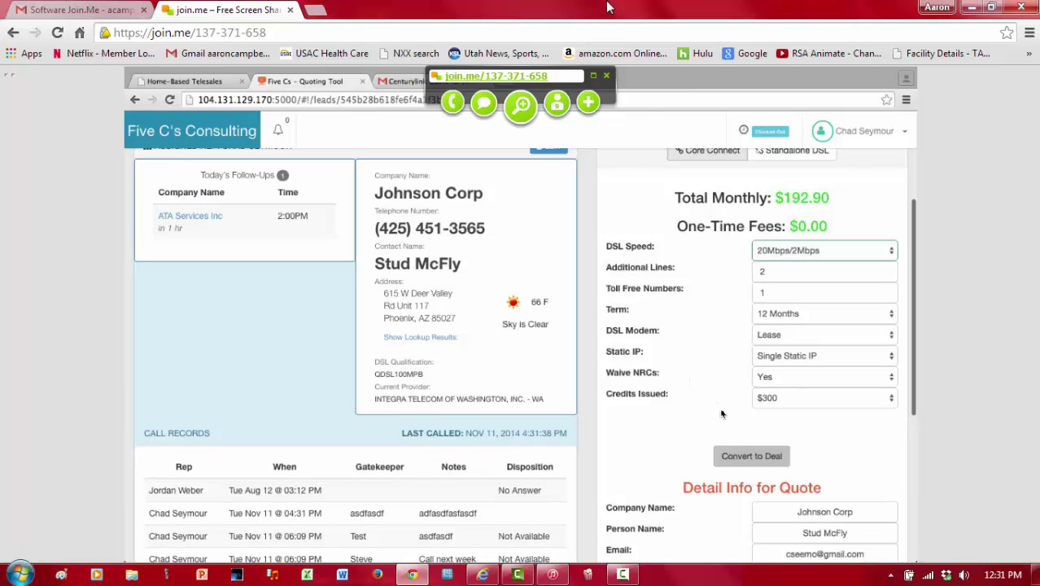
click(748, 457)
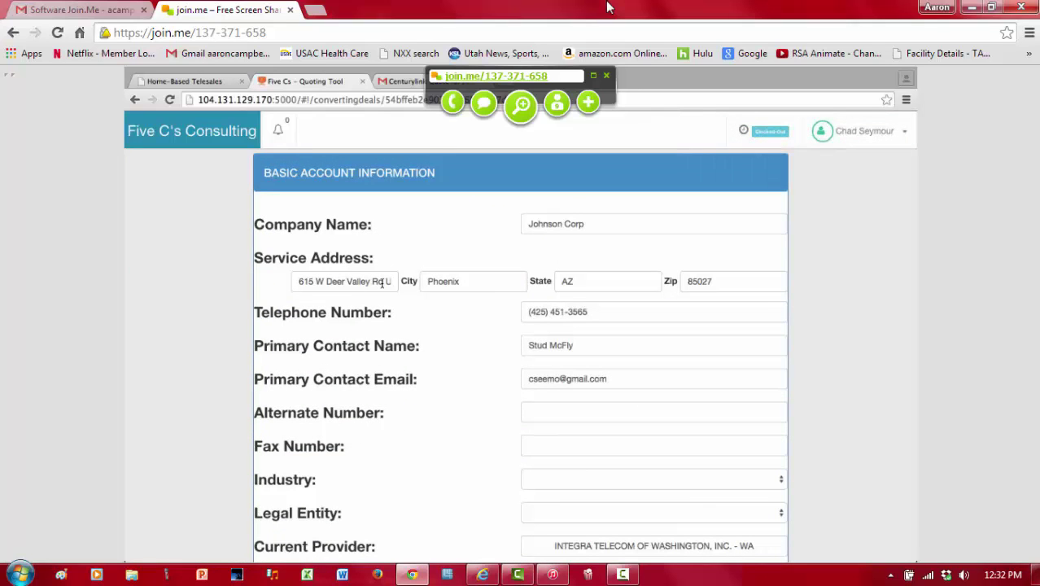
click(558, 415)
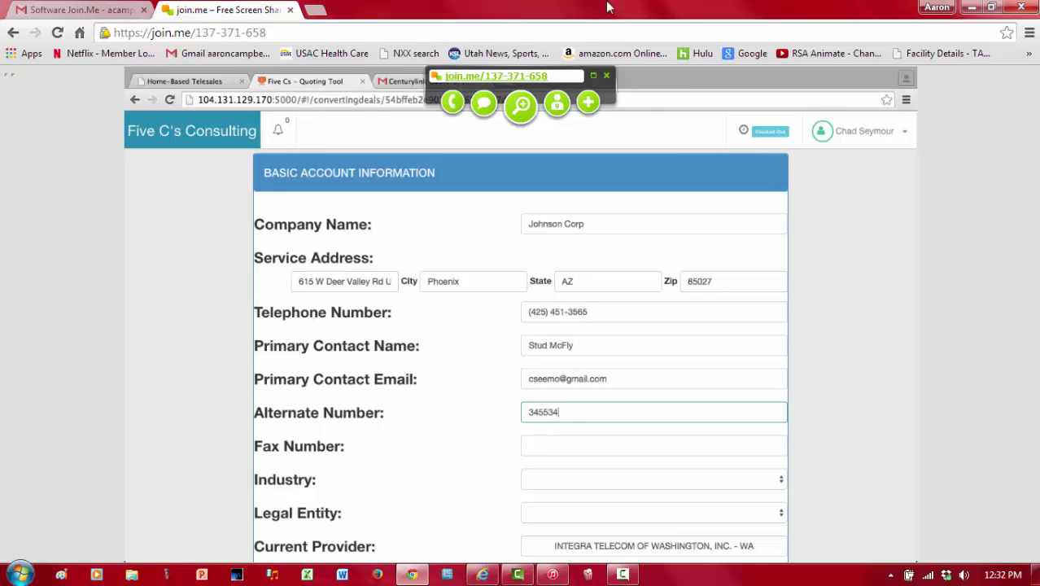
click(571, 439)
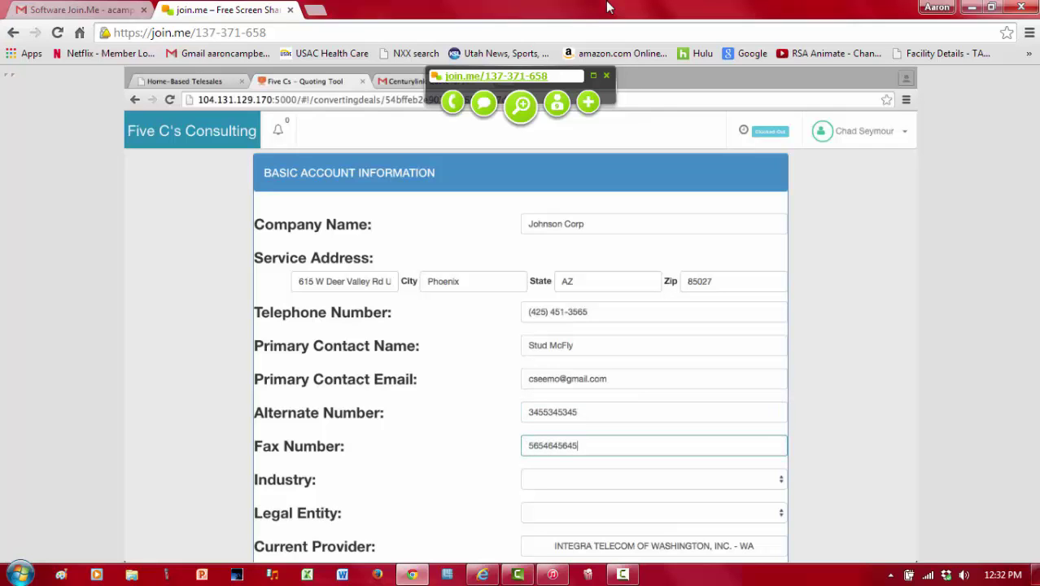
Step: Set Industry to Social Services and Legal Entity to Corporation Incorporated, then proceed to services review
click(575, 483)
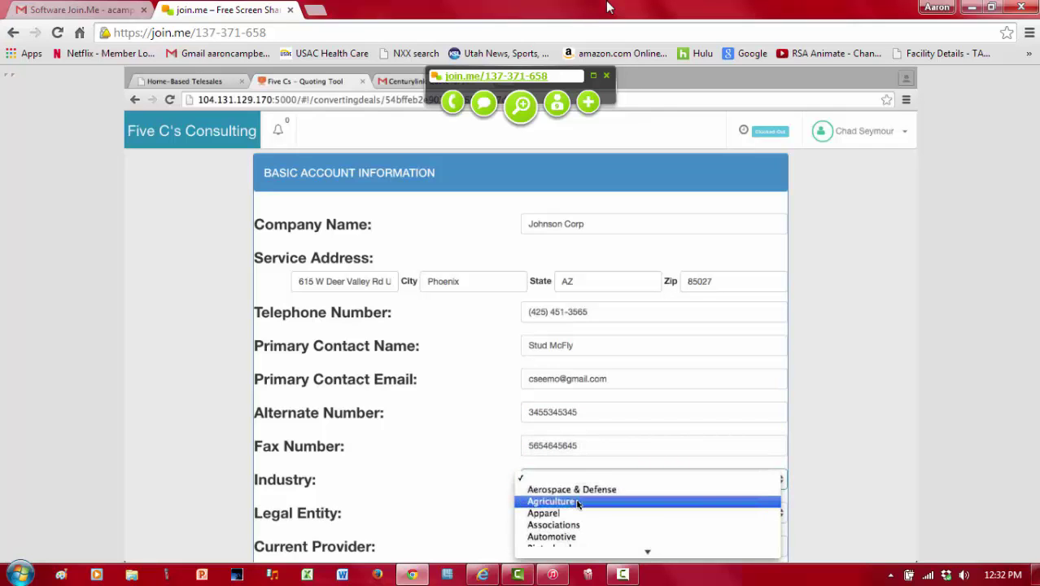
scroll(577, 493, down, 10)
scroll(577, 505, down, 2)
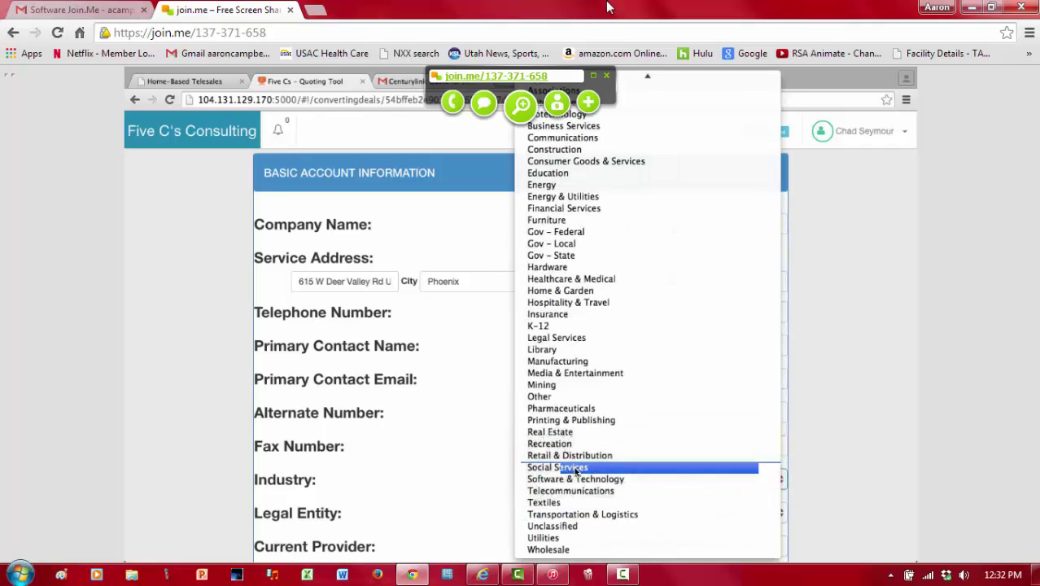
click(565, 464)
click(539, 418)
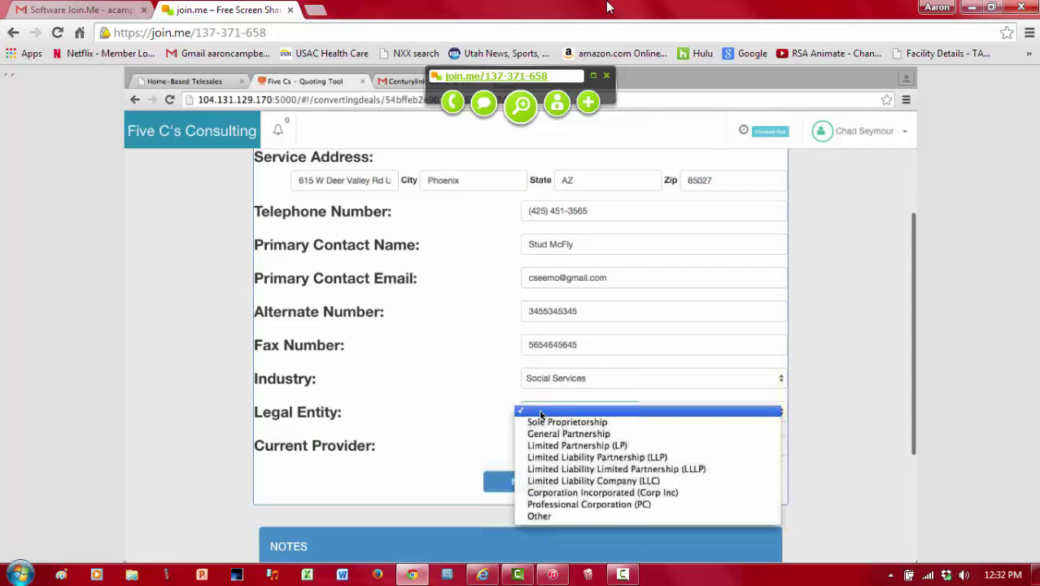
click(567, 494)
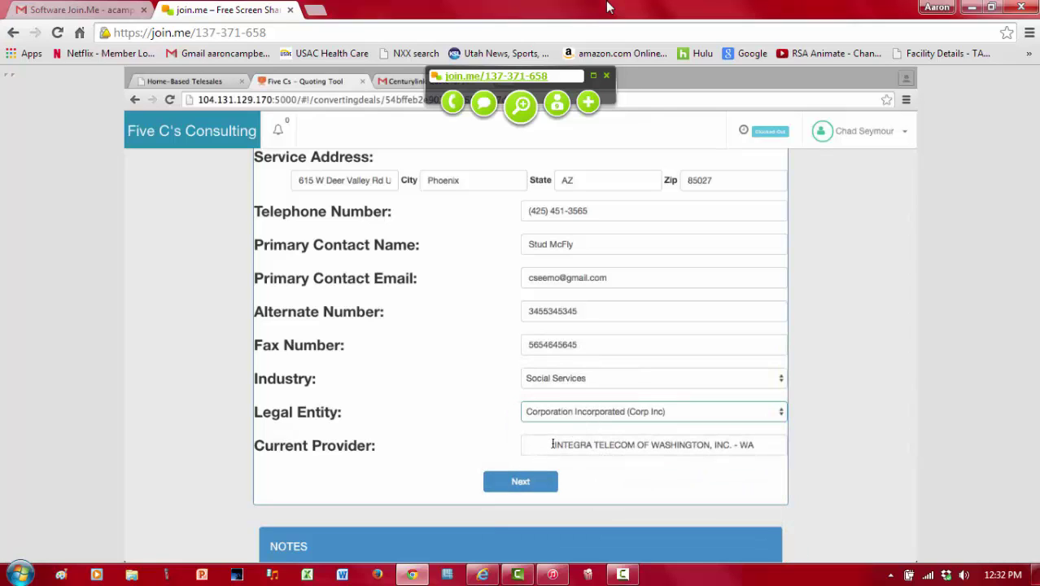
key(Tab)
click(520, 483)
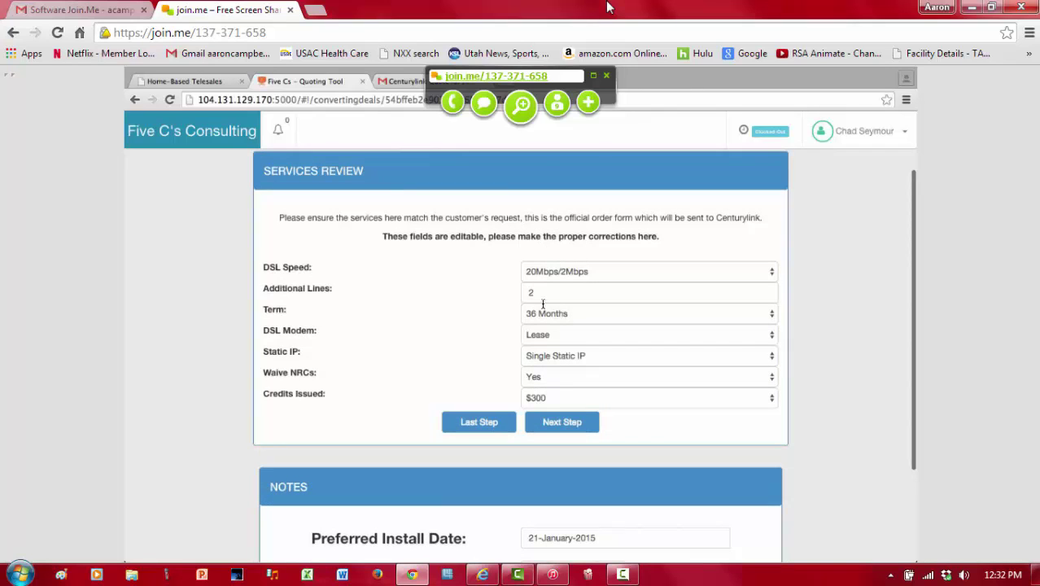
Step: Confirm the DSL services, choose PM as the preferred install time, and continue to billing
click(561, 422)
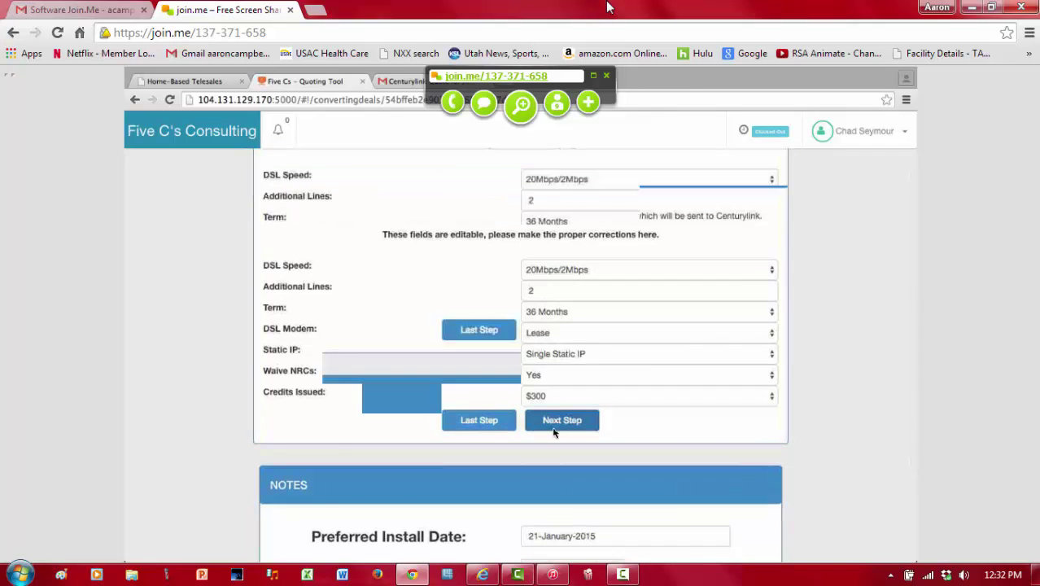
click(561, 468)
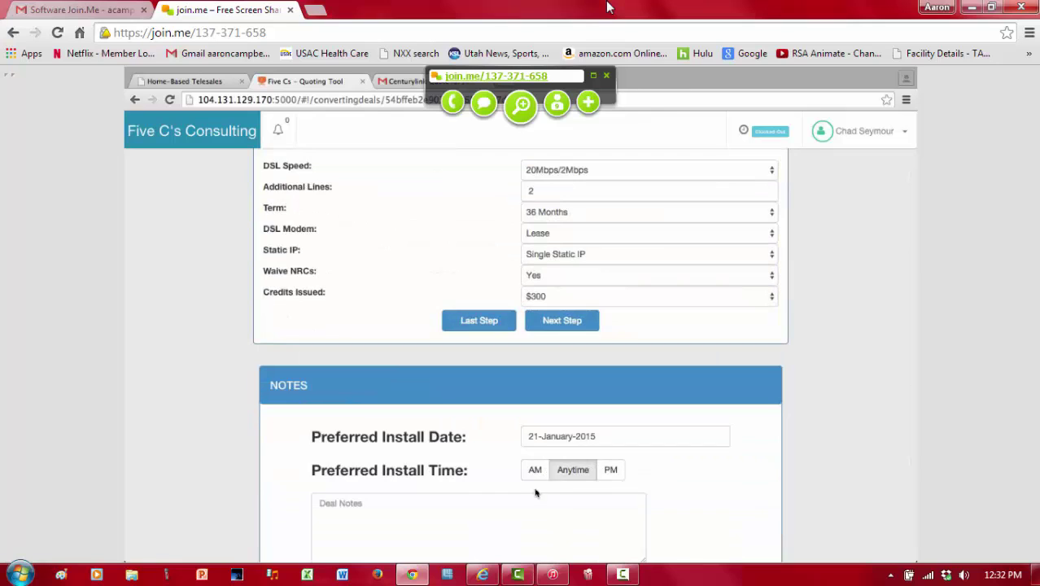
click(617, 471)
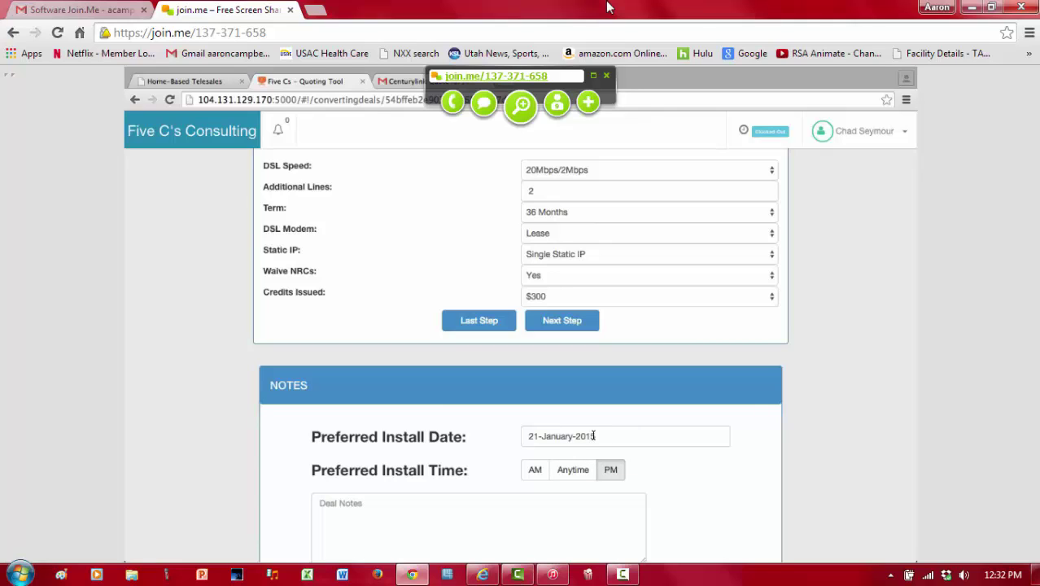
click(595, 436)
click(619, 501)
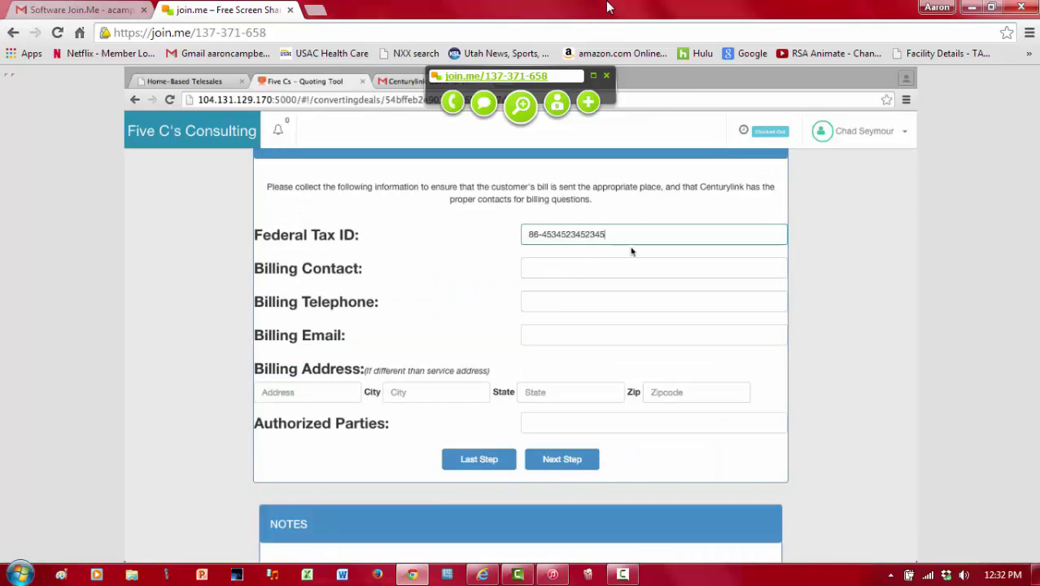
Step: List two authorized parties by name and continue to the telephone line details
click(560, 421)
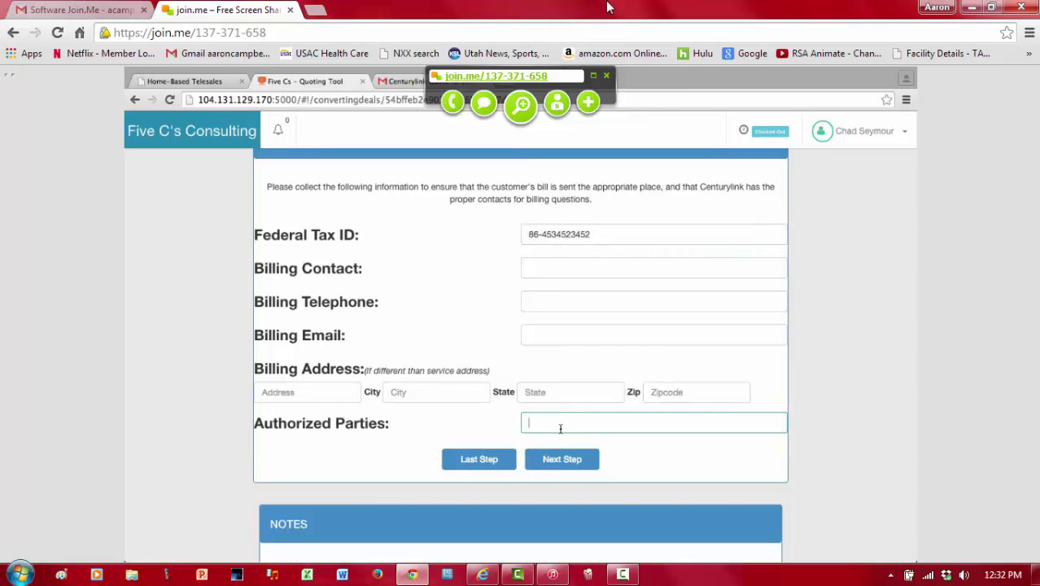
click(561, 460)
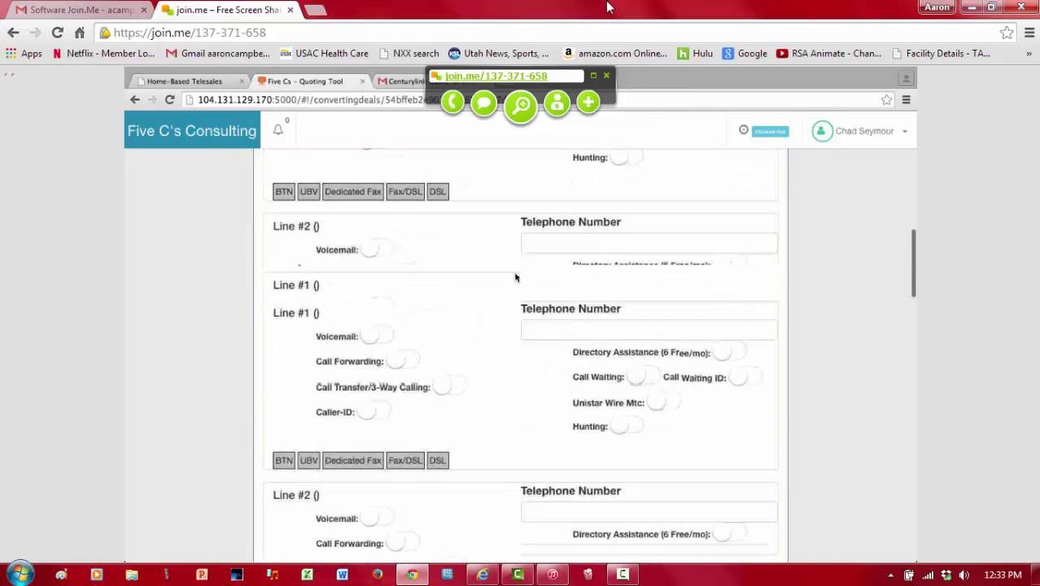
Step: Give line 1 its phone number with voicemail, call forwarding, 3-way calling, caller ID and hunting, marked as BTN
click(587, 327)
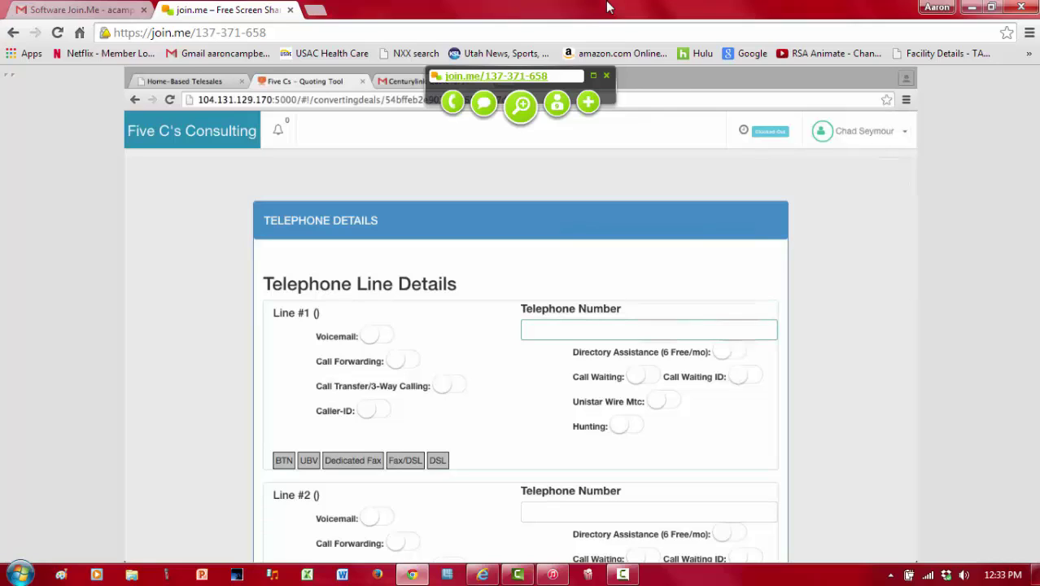
click(371, 336)
click(400, 361)
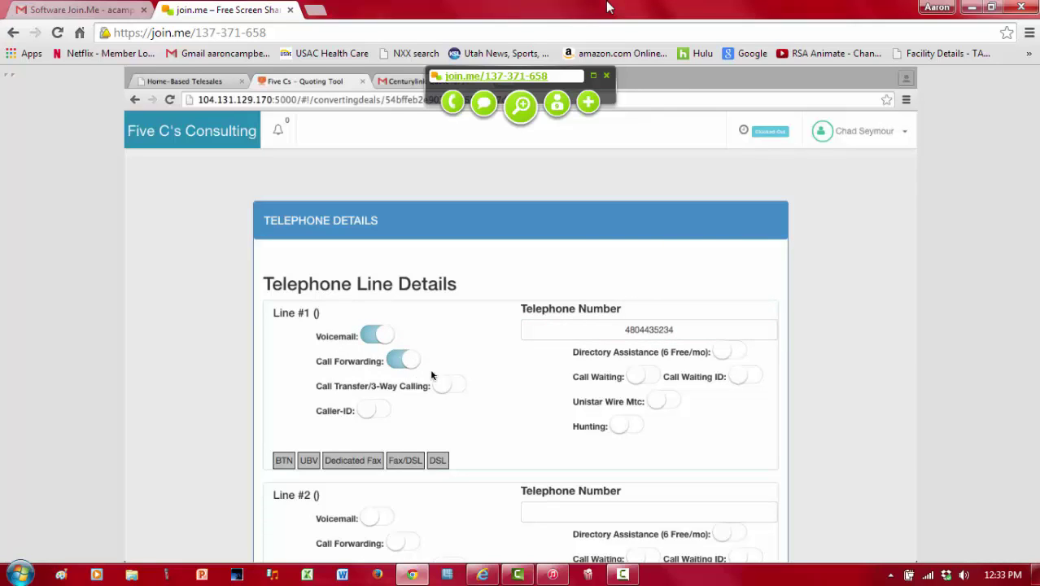
click(446, 385)
click(368, 409)
click(639, 427)
click(708, 436)
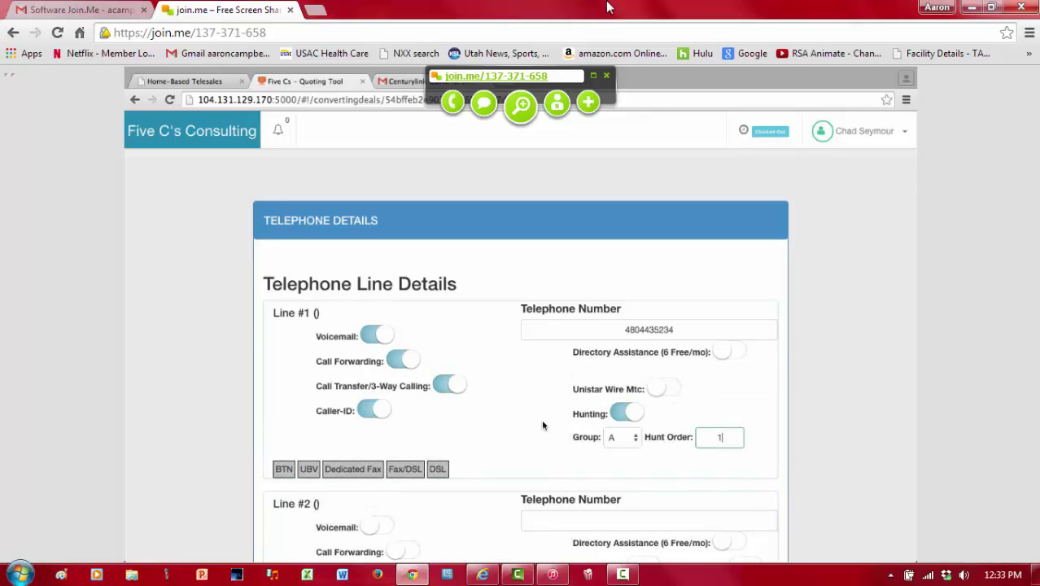
scroll(204, 376, down, 1)
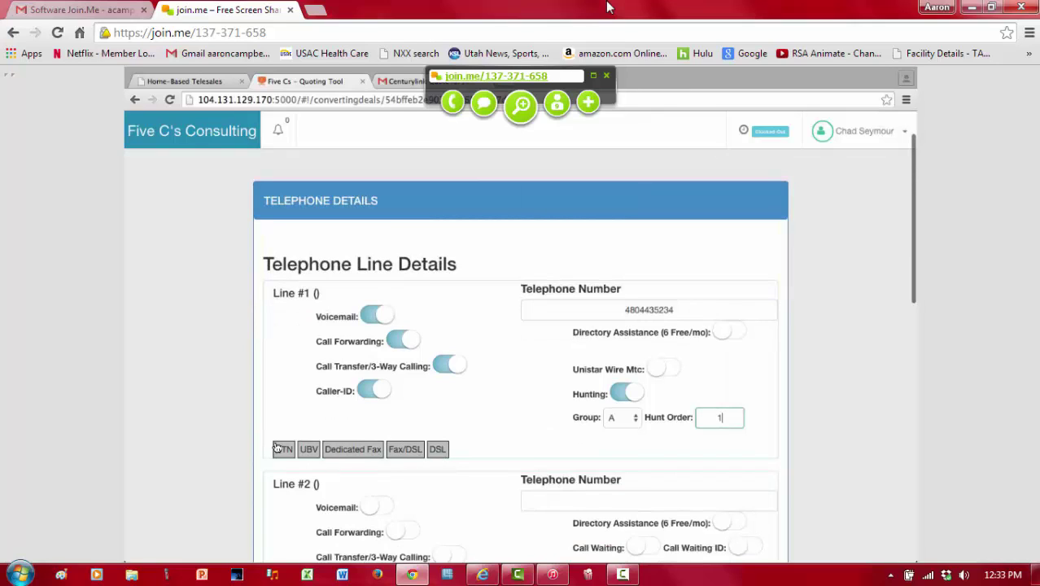
click(283, 450)
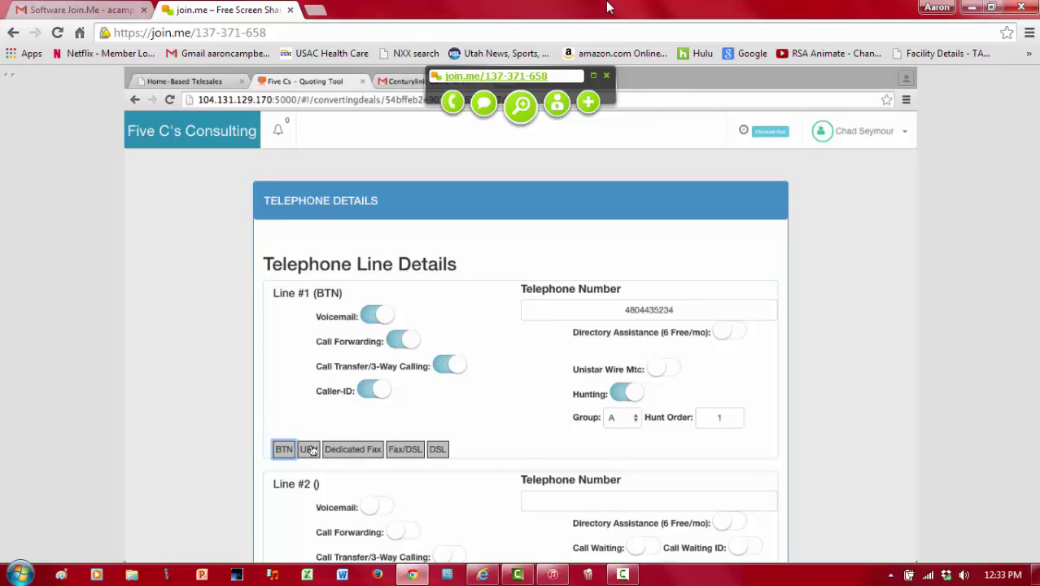
Step: Turn on caller ID and call transfer/3-way calling for line 2, leaving call forwarding off
click(314, 428)
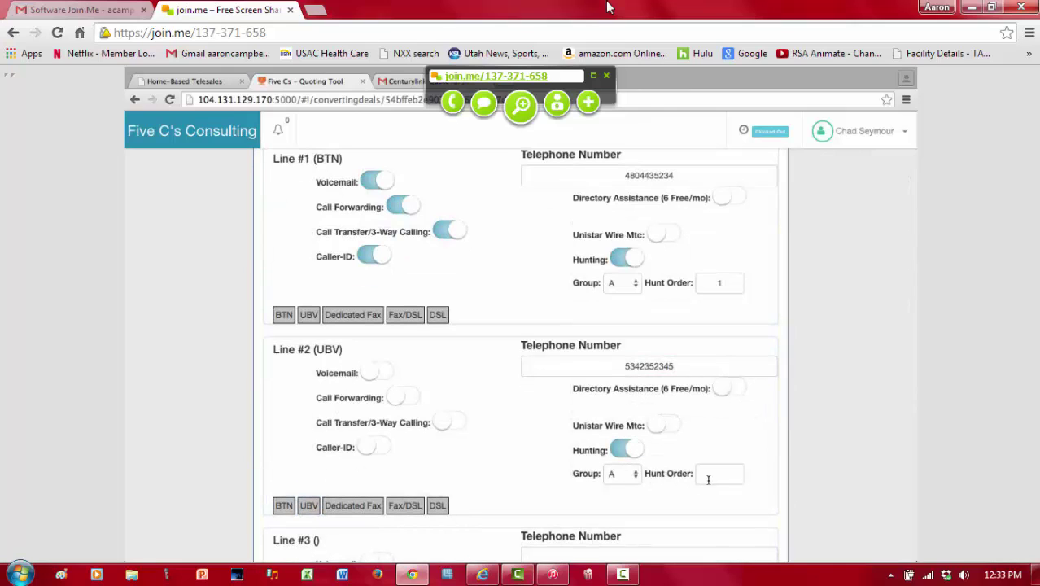
click(399, 398)
click(402, 397)
click(371, 447)
click(452, 423)
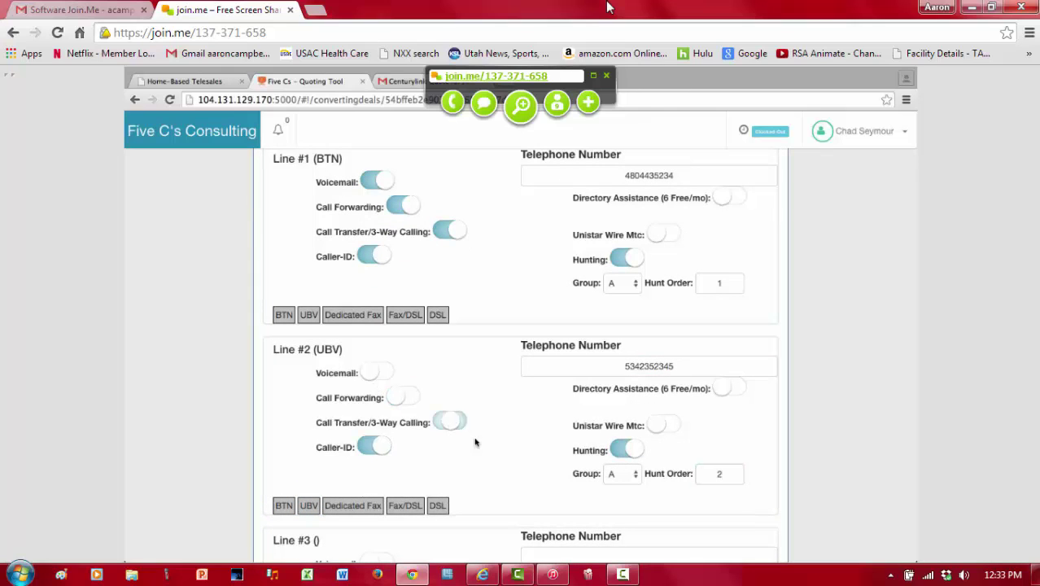
Step: Set Line #3 to Fax/DSL with its phone number, enabling Unistar Wire Mtc, Caller-ID and Call Forwarding
scroll(494, 455, down, 2)
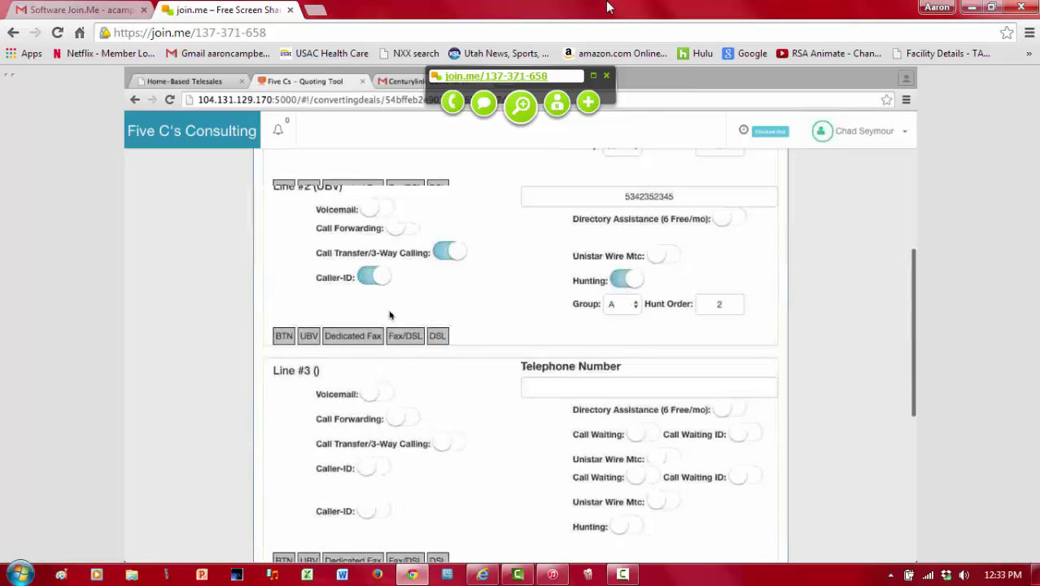
scroll(406, 493, down, 2)
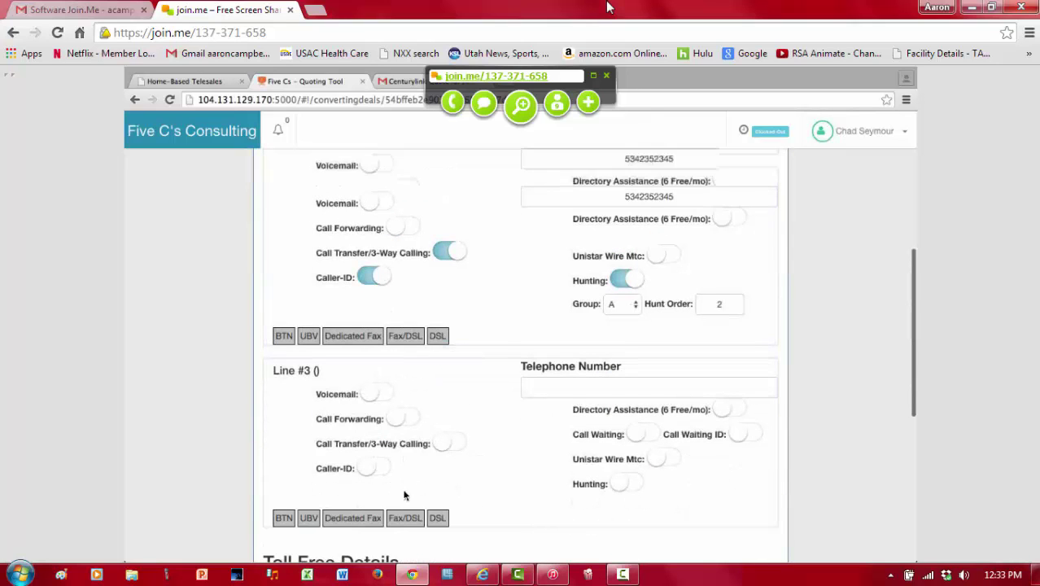
click(406, 450)
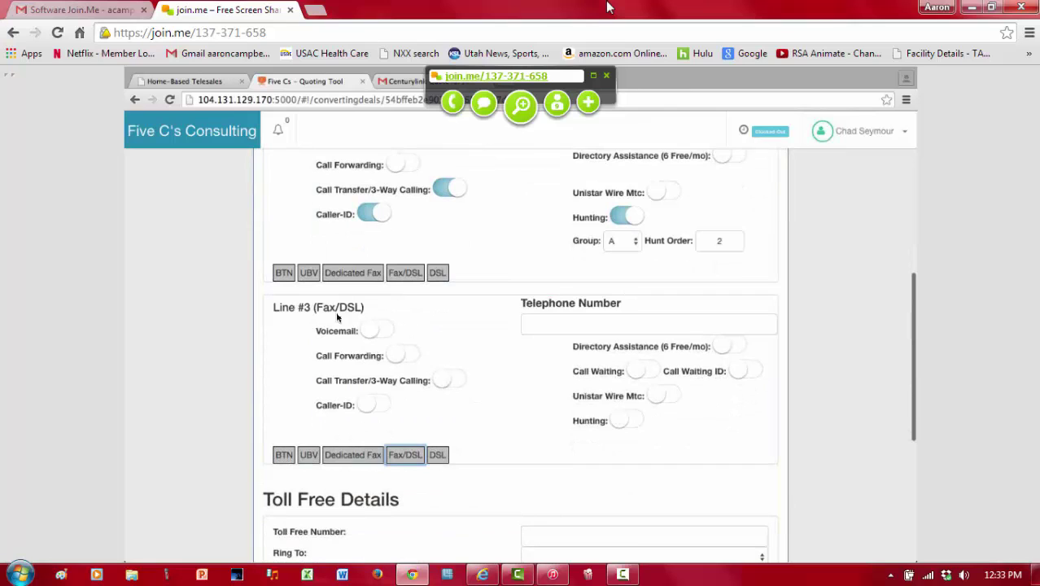
click(536, 330)
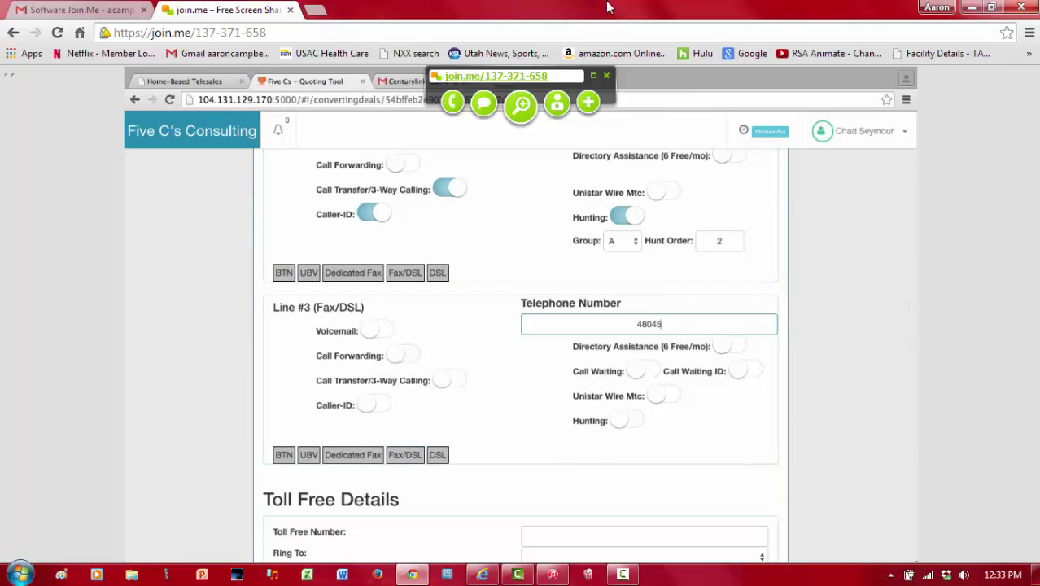
click(623, 419)
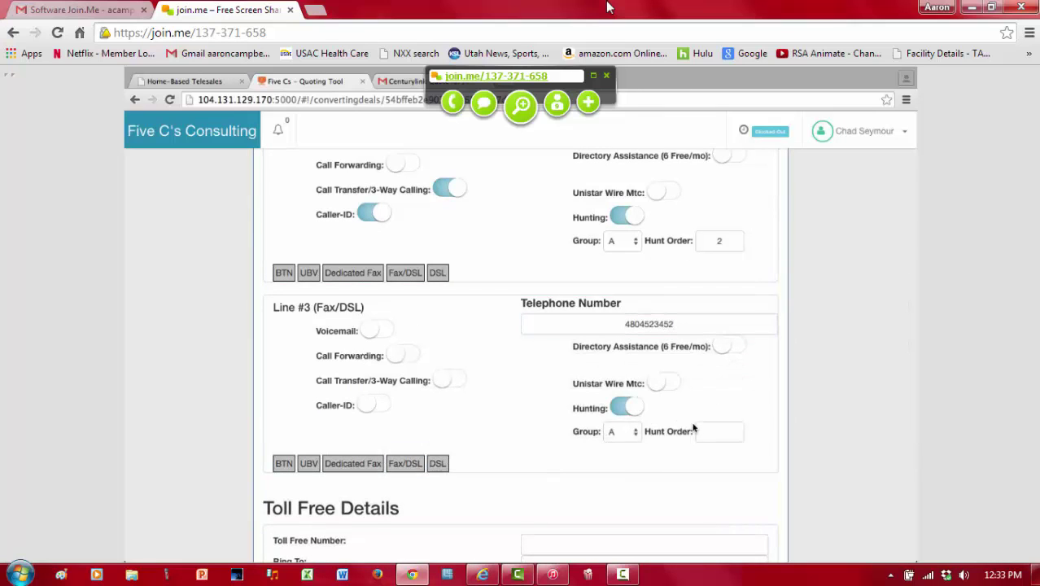
click(637, 417)
click(665, 393)
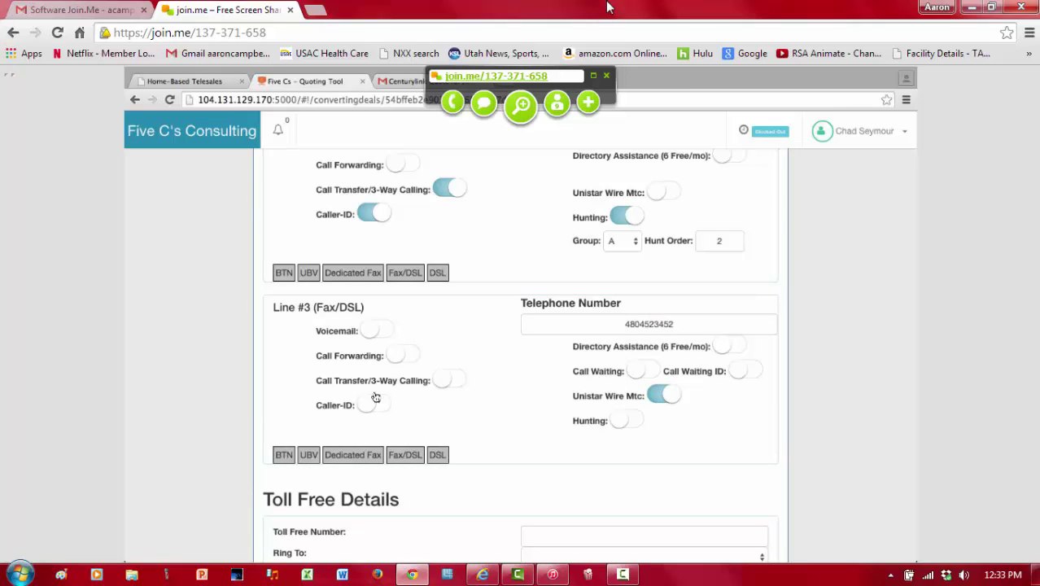
click(373, 410)
click(396, 358)
Step: Enter the toll-free number and set it to ring to the first line
scroll(505, 423, down, 3)
click(608, 398)
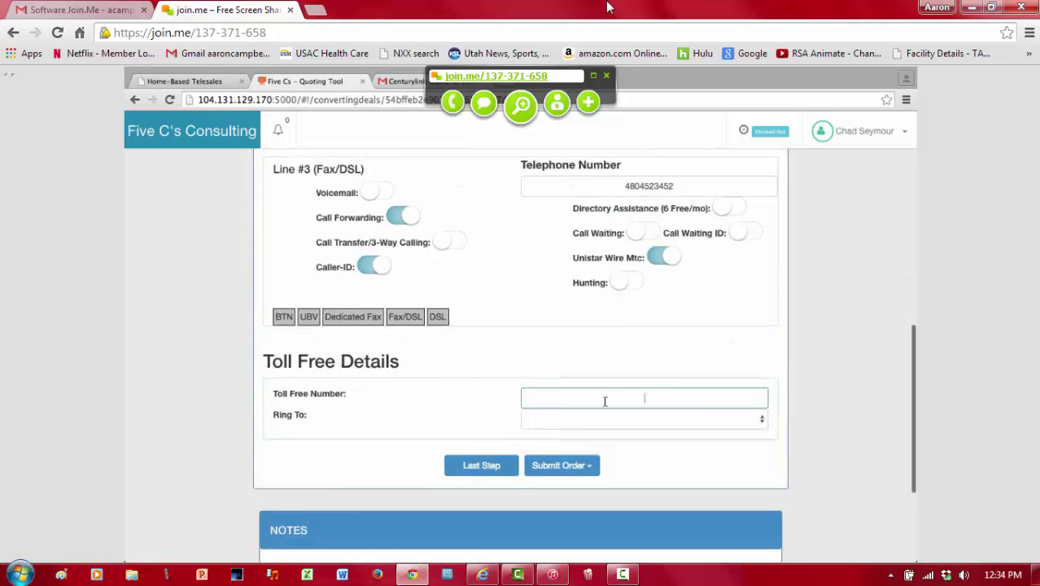
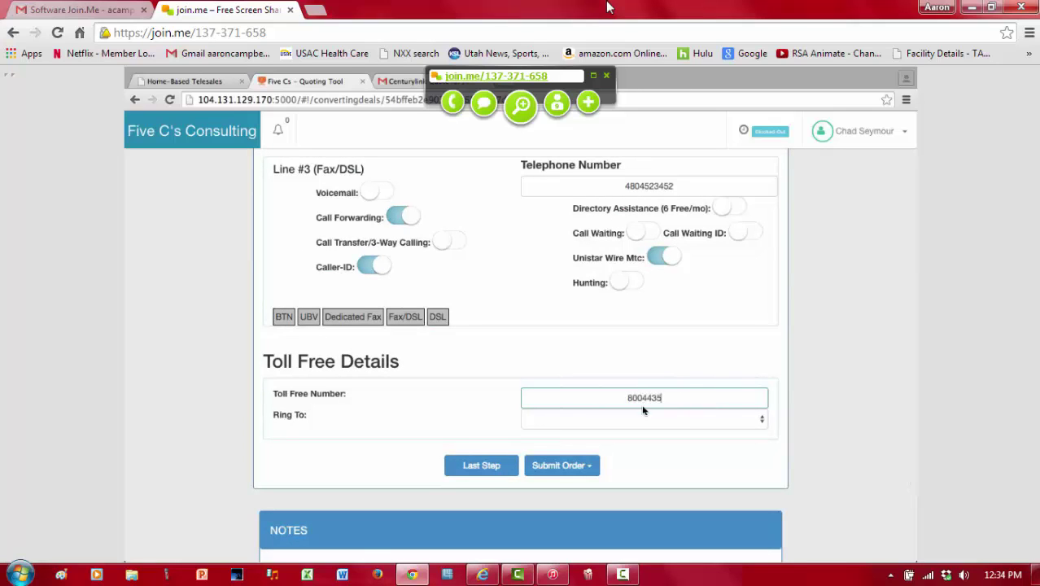
click(665, 416)
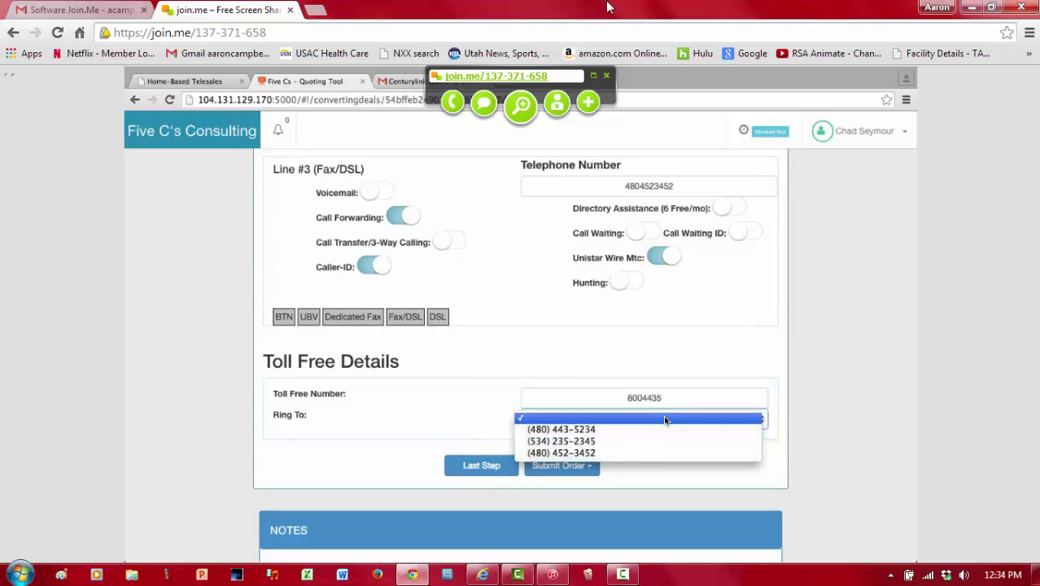
click(662, 430)
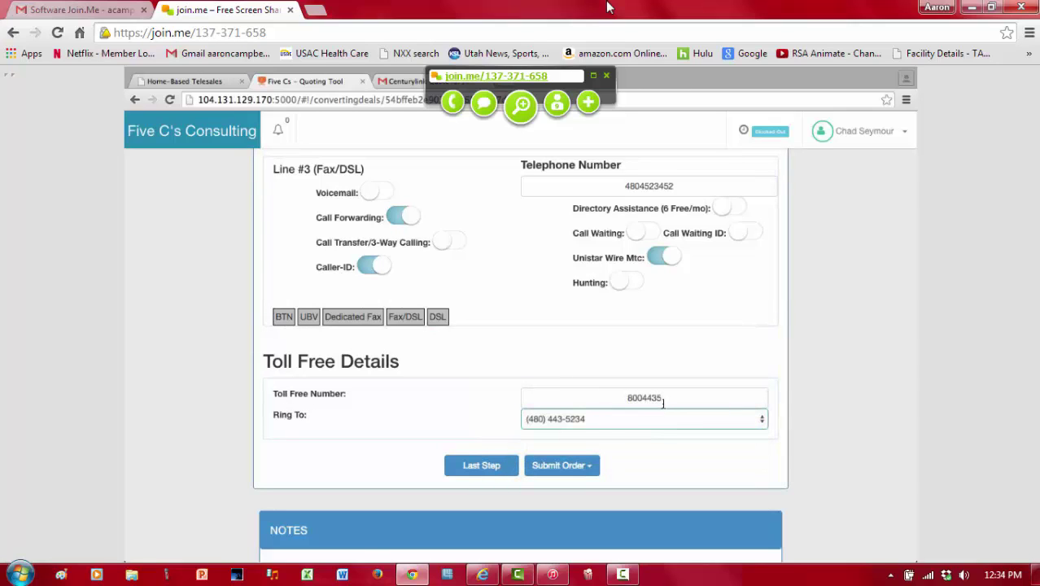
click(661, 399)
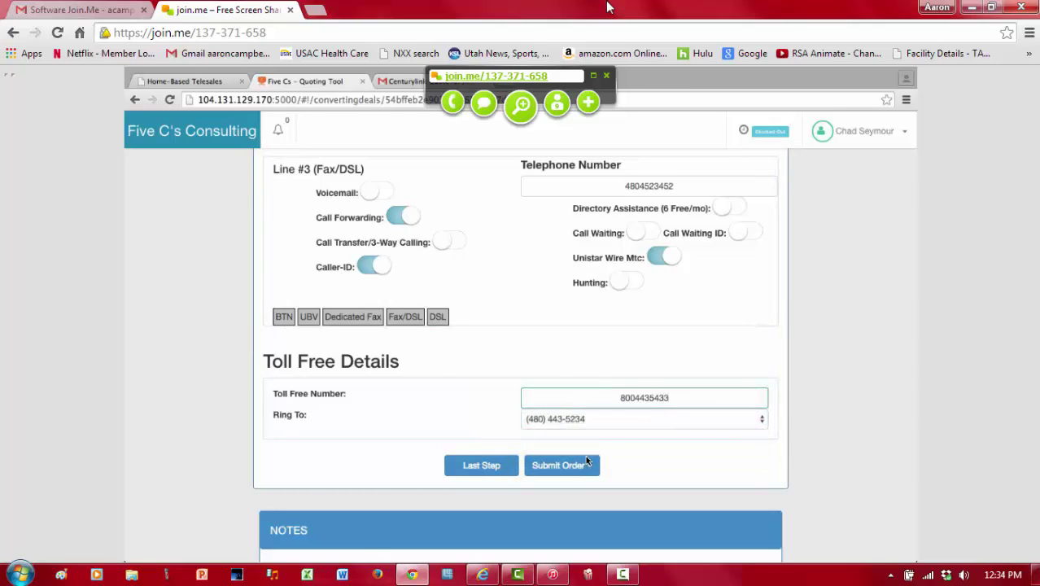
click(584, 460)
Step: Scroll to Toll Free Details and open the Submit Order dropdown
scroll(673, 472, down, 2)
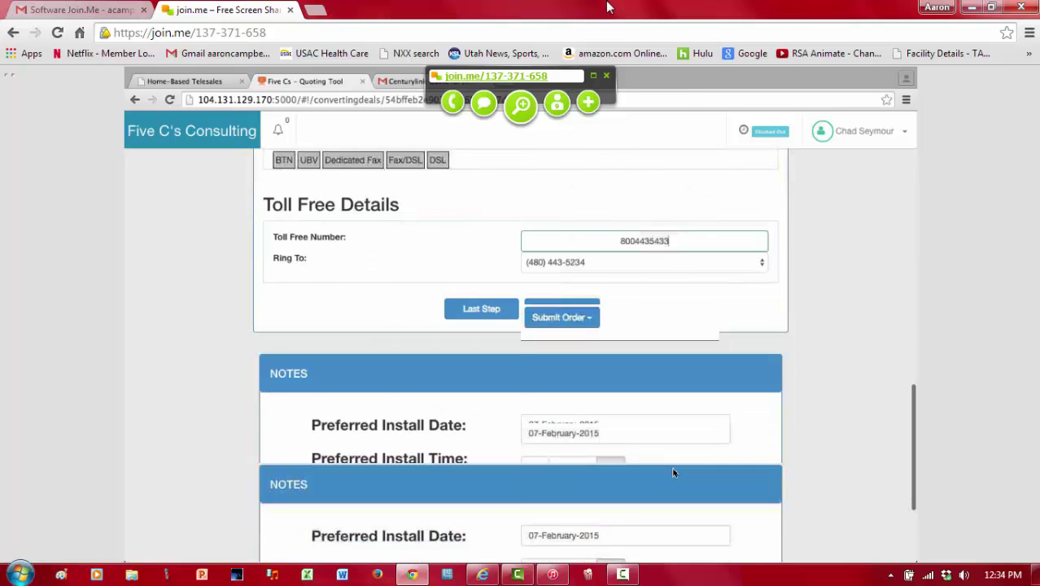
scroll(673, 473, up, 5)
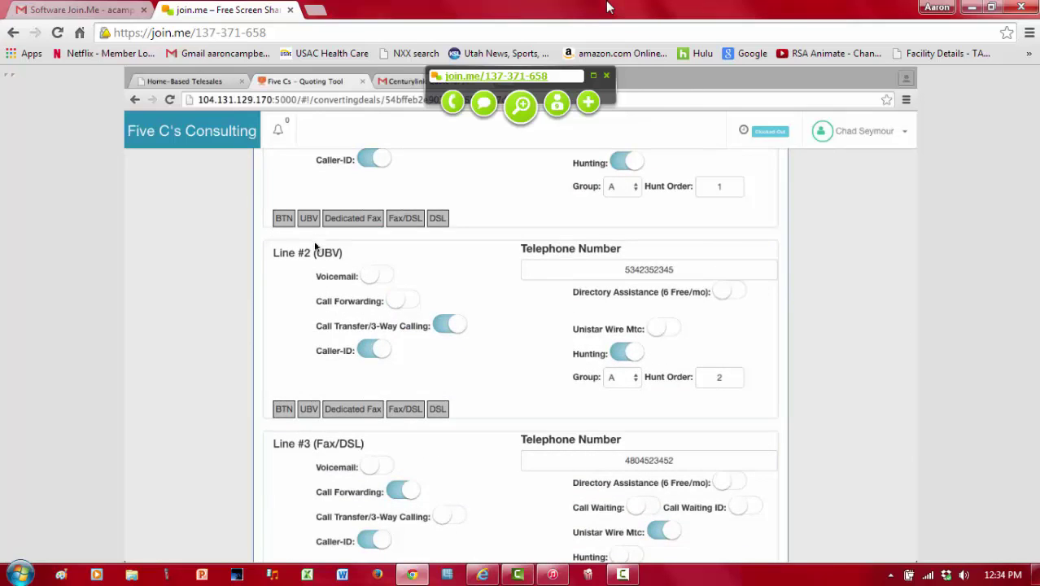
scroll(476, 359, down, 5)
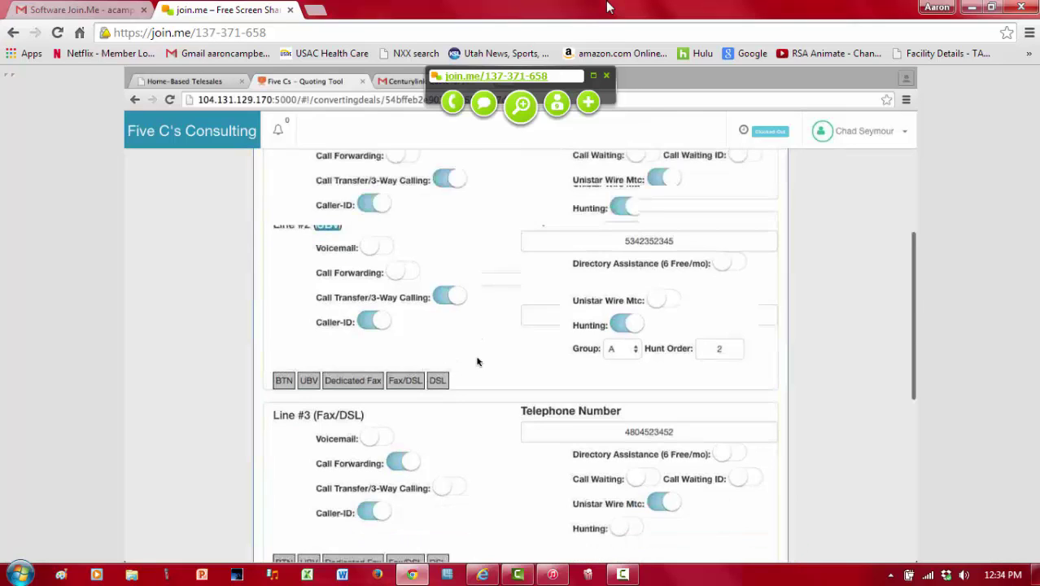
click(582, 382)
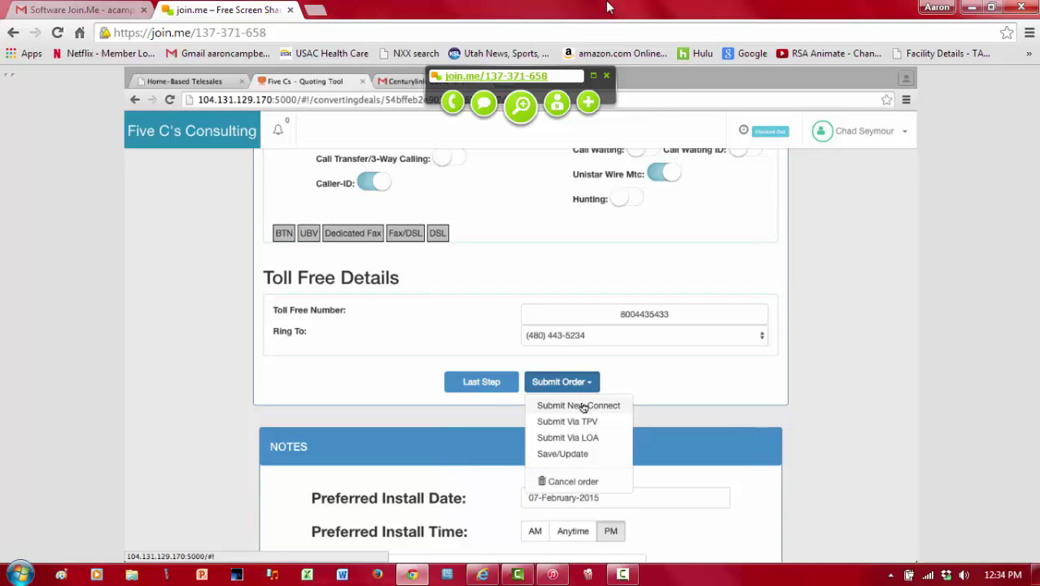
scroll(561, 246, up, 5)
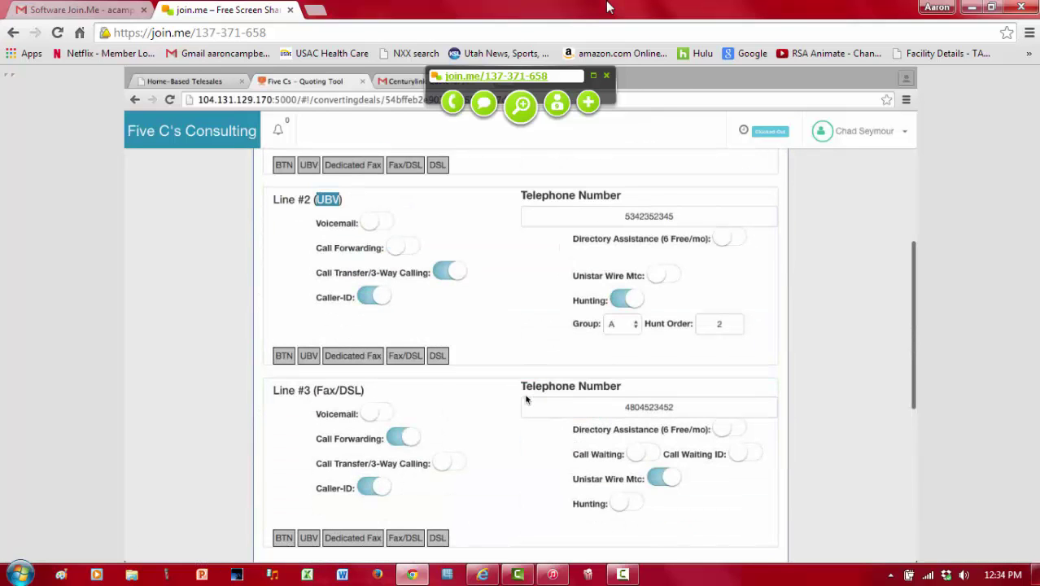
scroll(524, 400, down, 5)
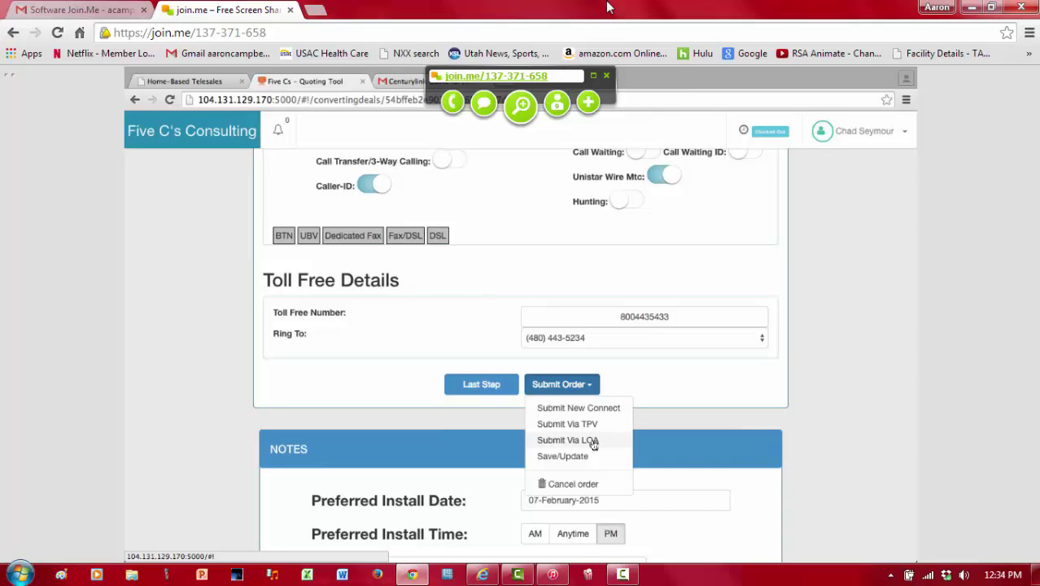
Step: Submit the order via LOA and confirm Johnson Corp's lead shows Closed/Won before returning to deals
click(593, 440)
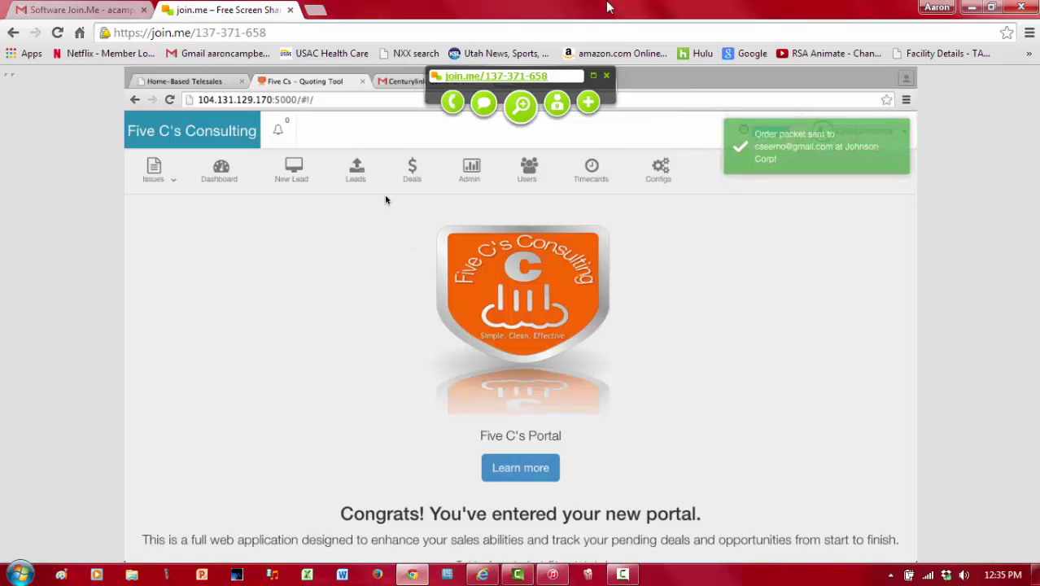
click(362, 188)
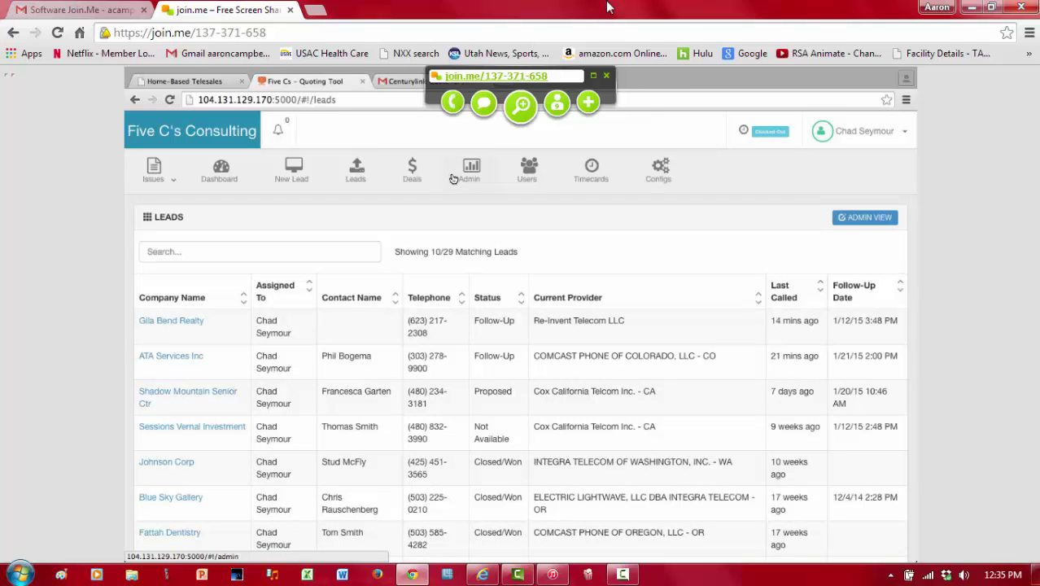
click(417, 173)
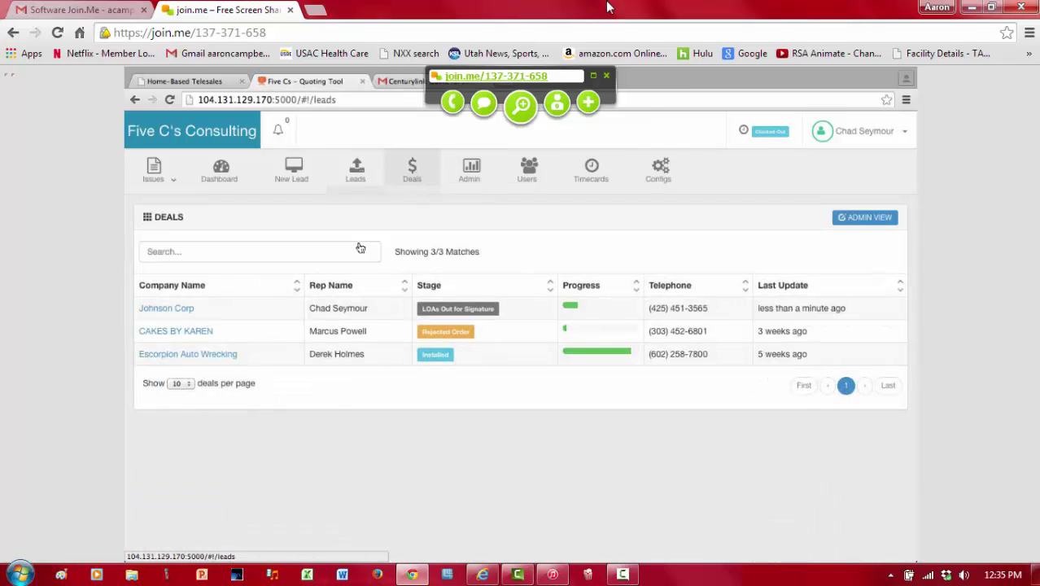
click(355, 170)
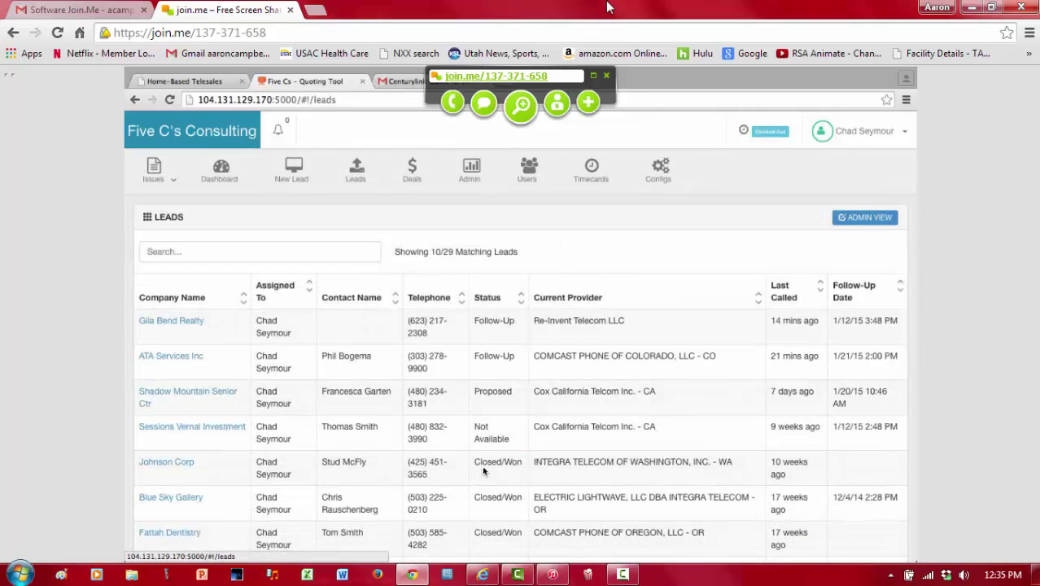
triple_click(487, 465)
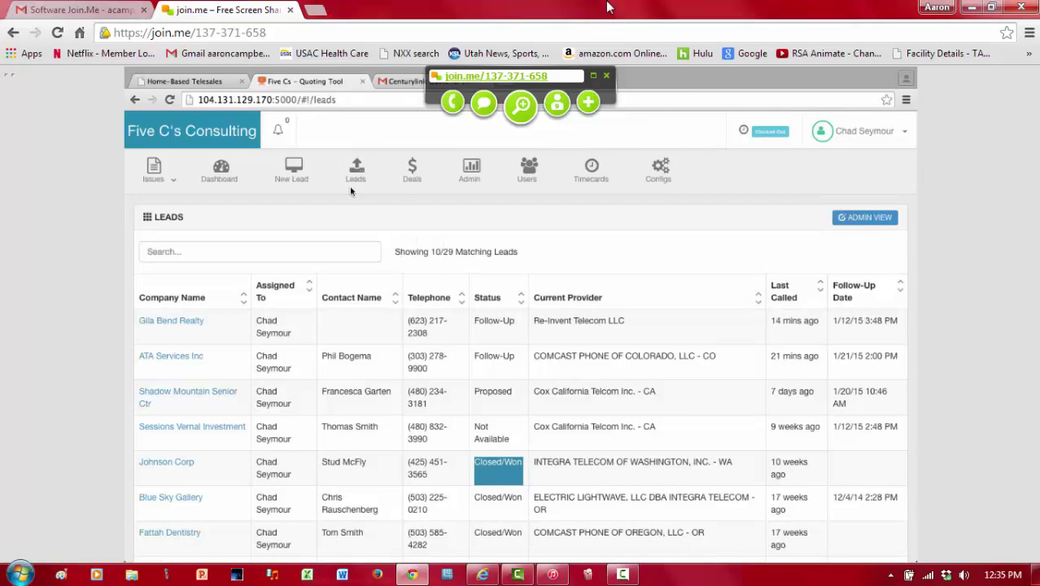
click(408, 185)
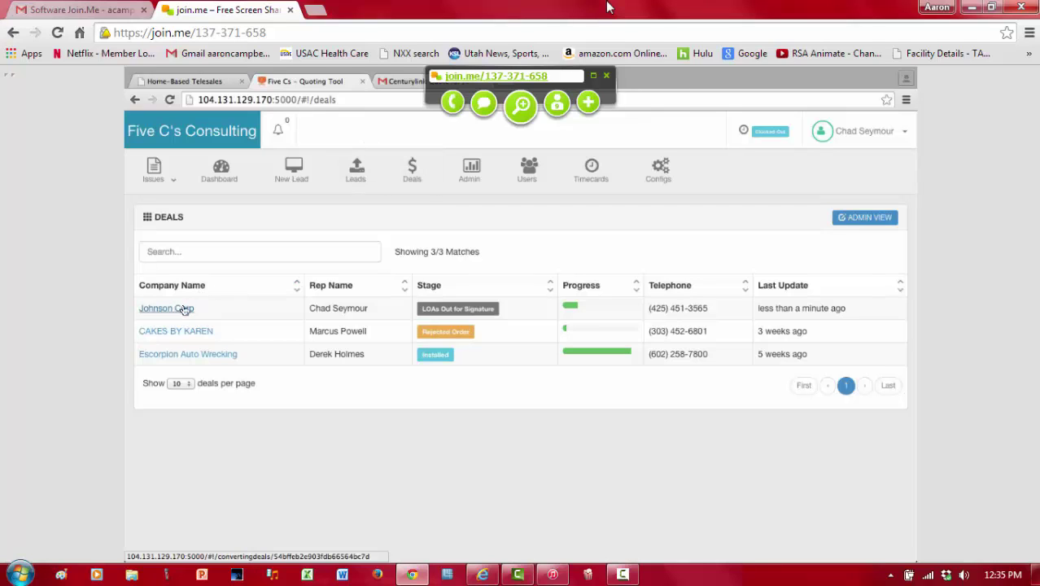
Step: Highlight Johnson Corp's deal stage and last update time, then refresh the deals list via Leads
click(446, 309)
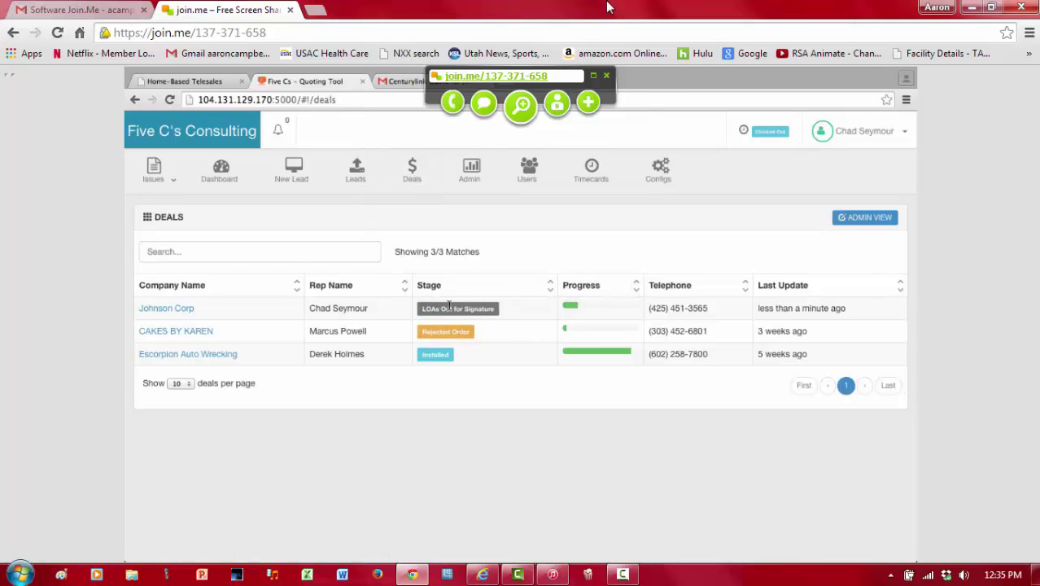
double_click(784, 308)
click(362, 183)
click(407, 188)
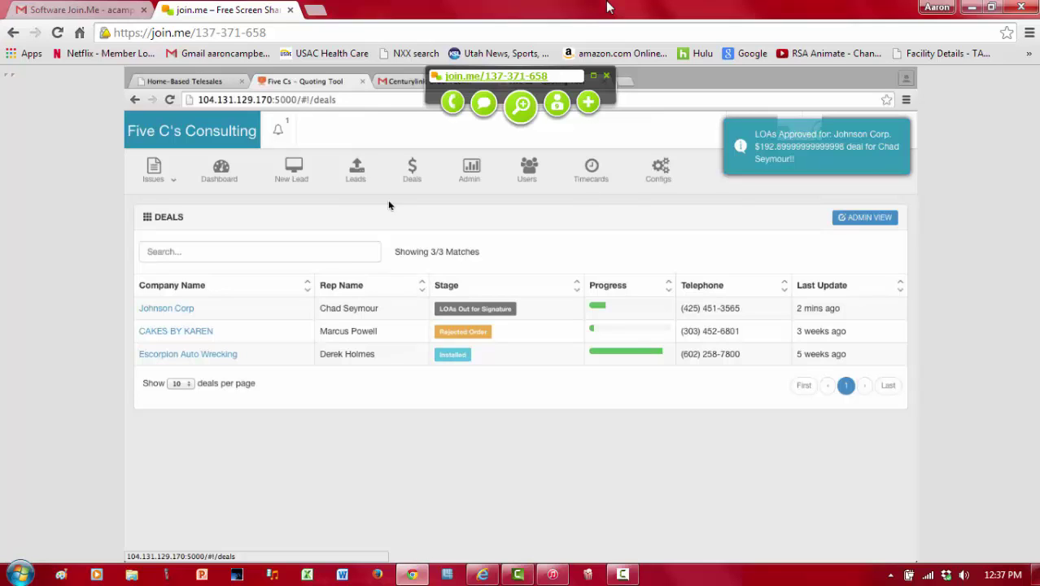
Step: Read the LOA approval notification, then reload the deals list to see Johnson Corp at LOAs Signed
click(279, 131)
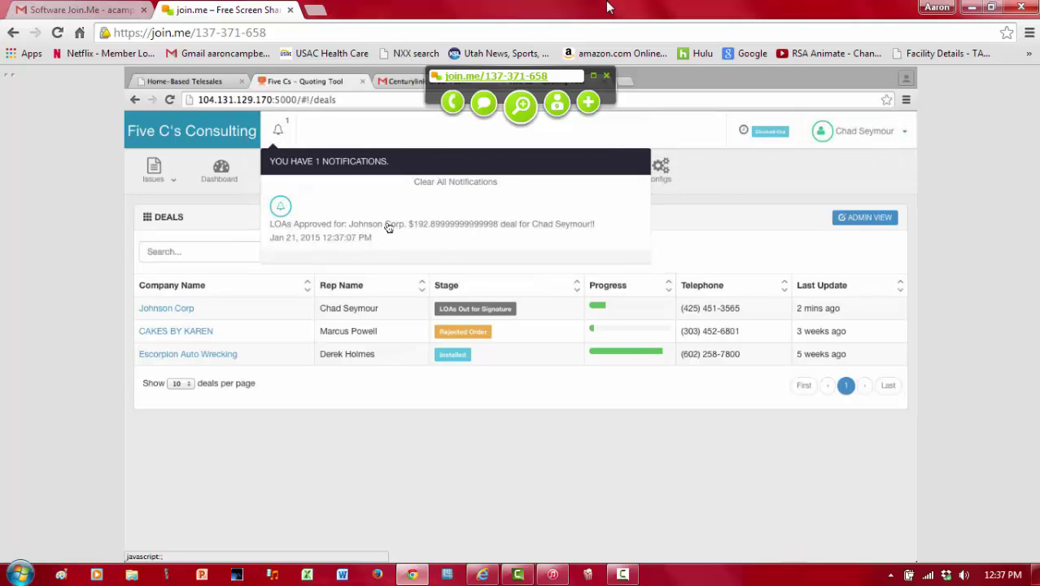
click(222, 221)
click(340, 177)
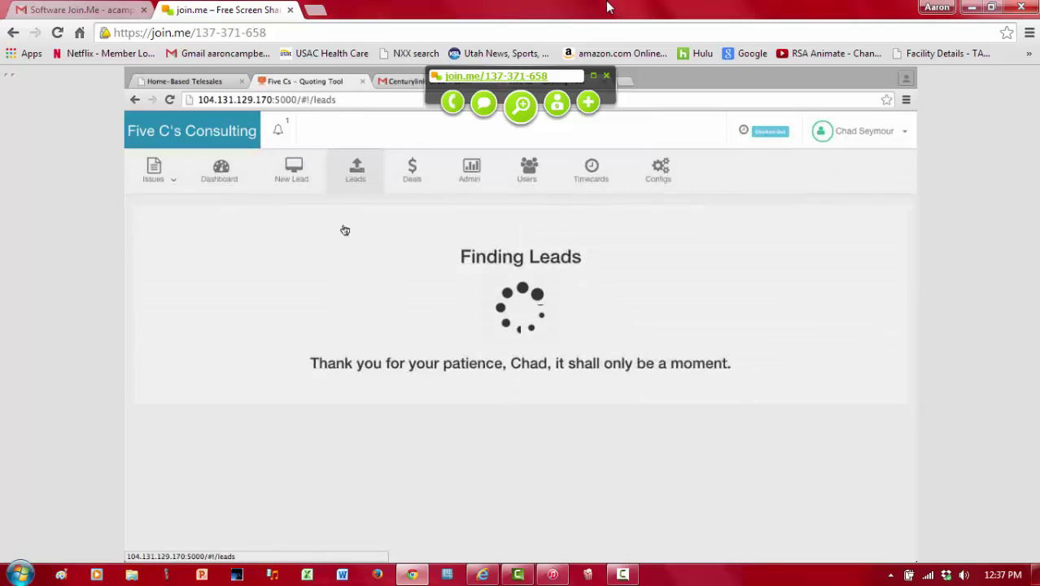
click(413, 170)
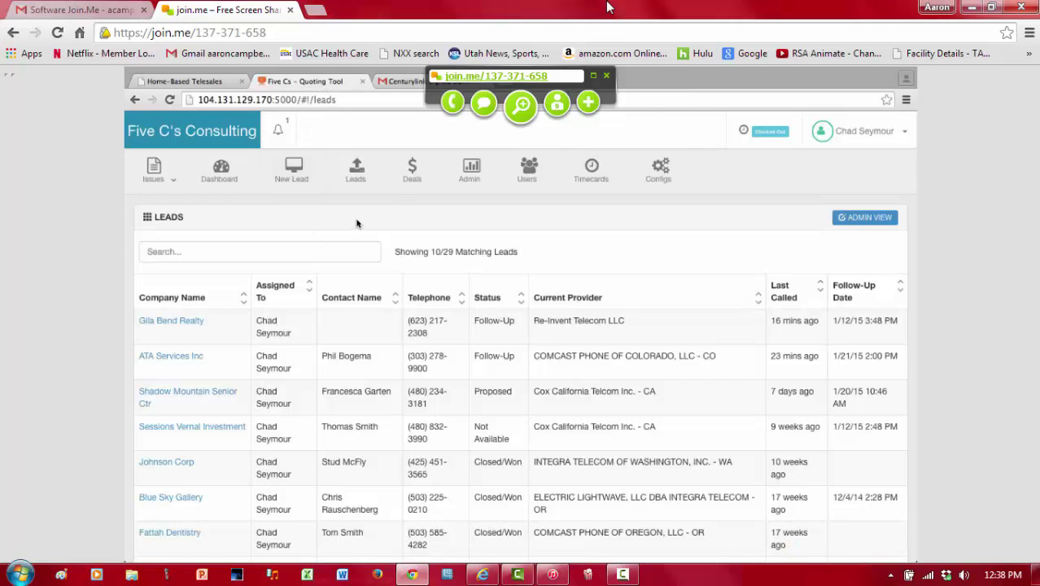
click(412, 169)
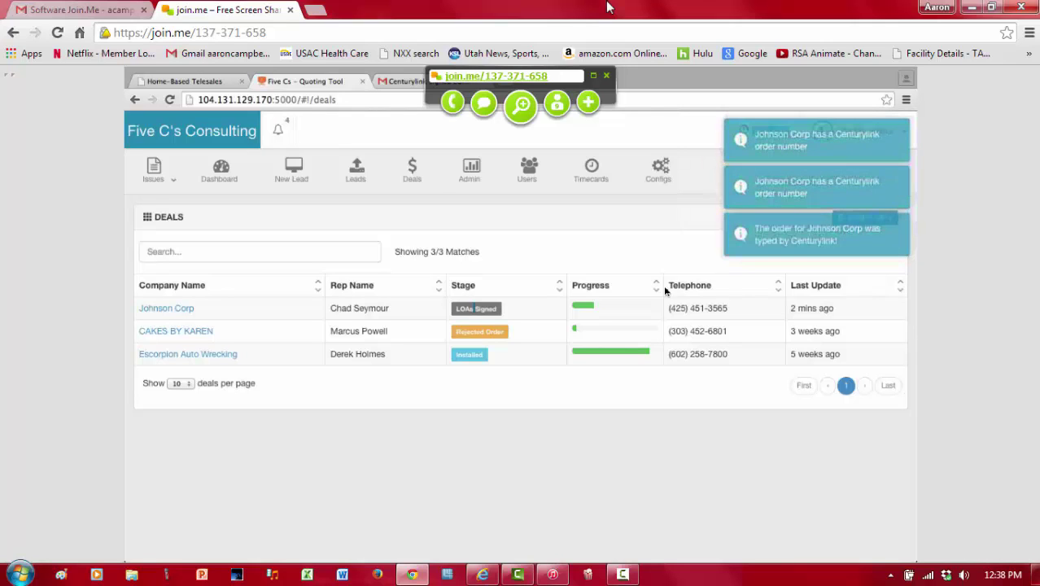
Step: Reload the deals list, noting Johnson Corp at Pending Install and Escorpion Auto Wrecking at Installed, then reload again
click(355, 172)
click(403, 174)
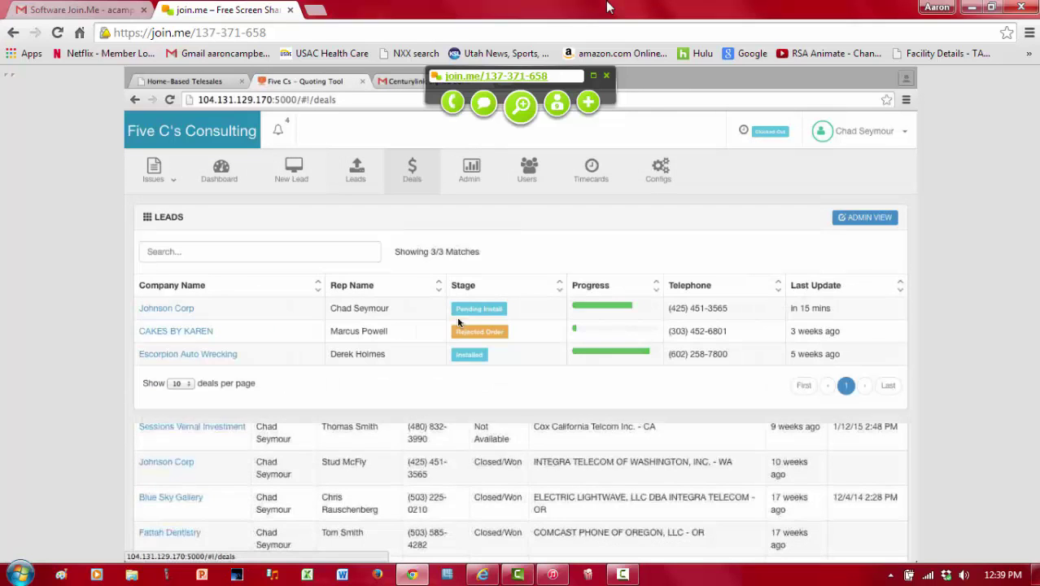
double_click(472, 309)
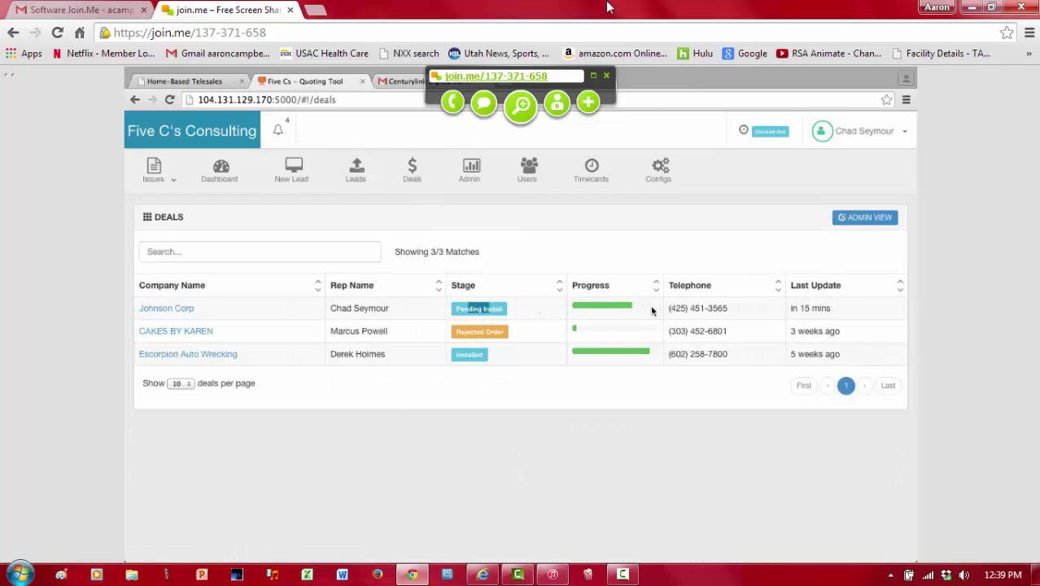
triple_click(480, 356)
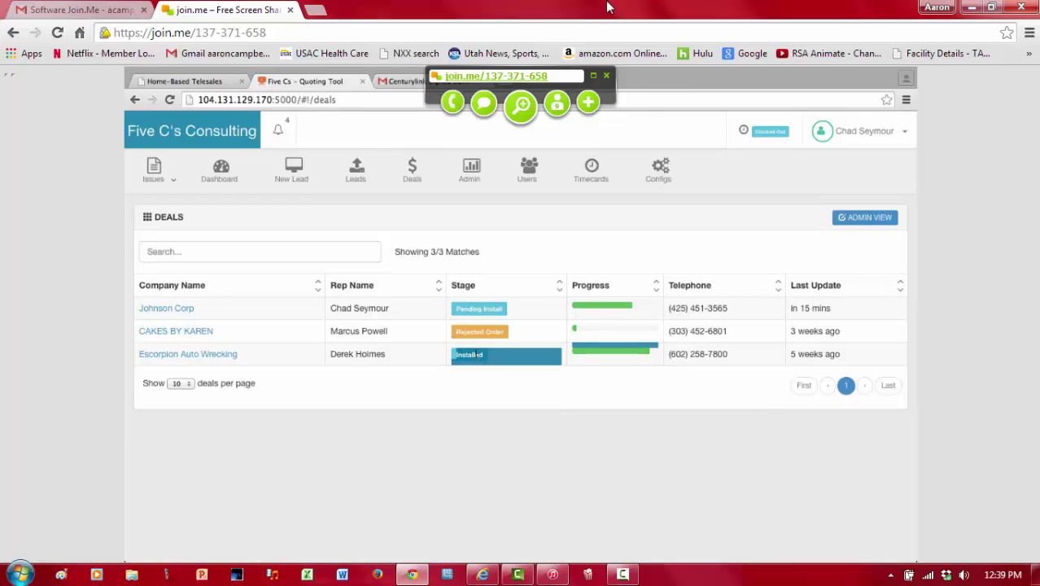
click(487, 367)
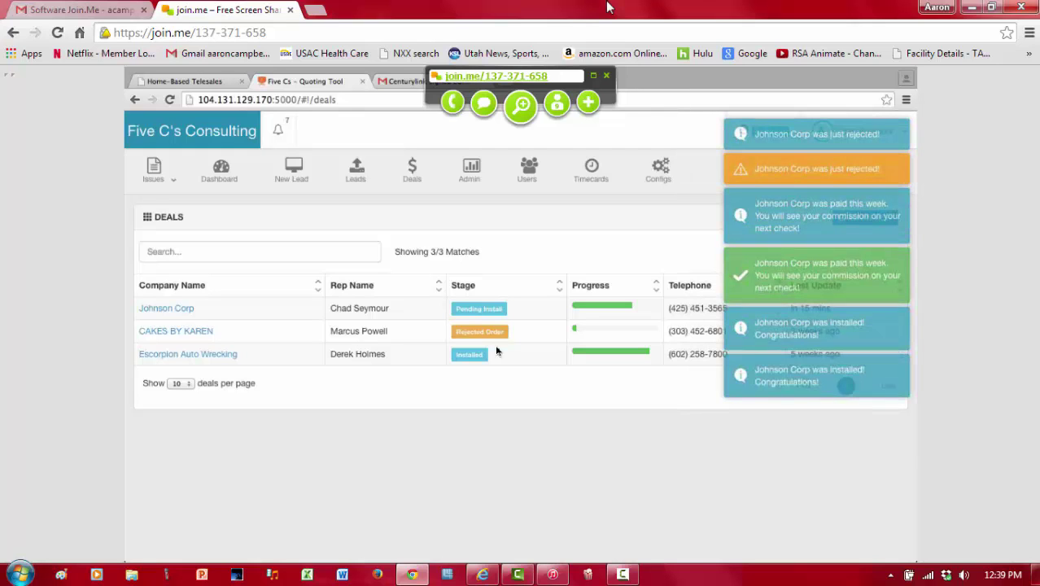
click(357, 172)
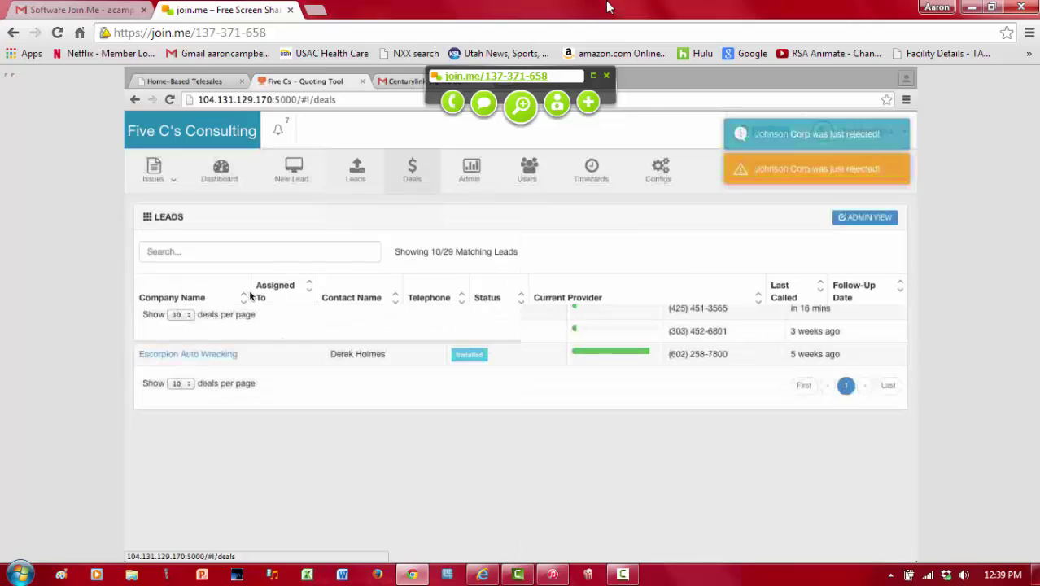
click(421, 179)
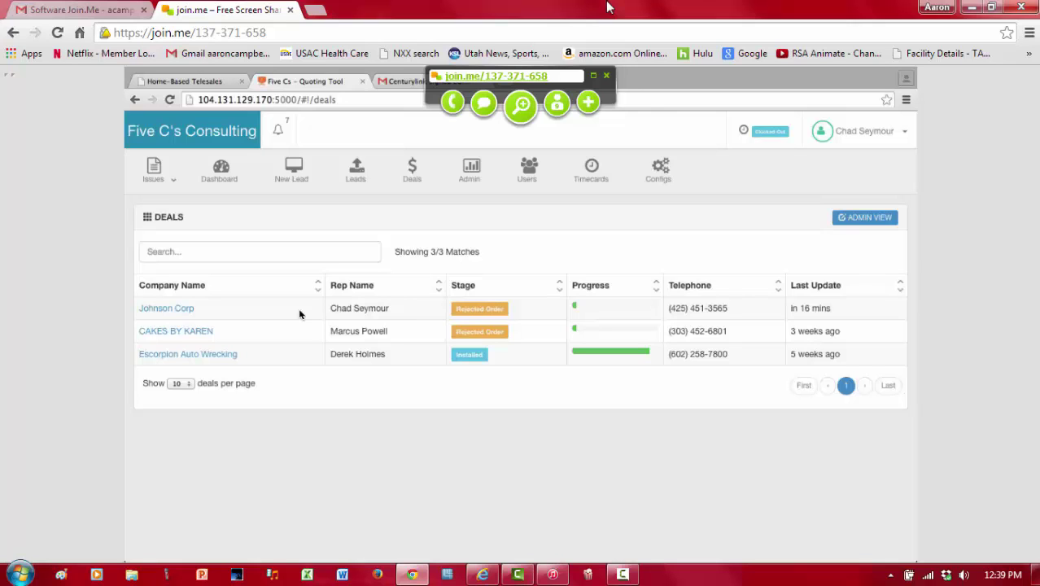
Step: Open the Johnson Corp deal and review its rejection reason
click(185, 309)
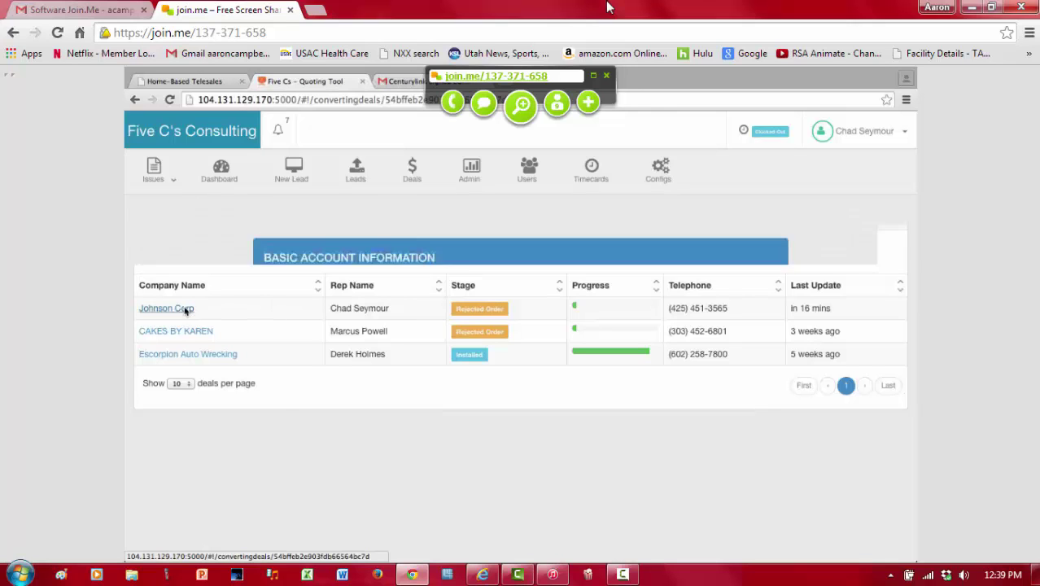
drag(460, 253, 577, 251)
drag(278, 273, 321, 273)
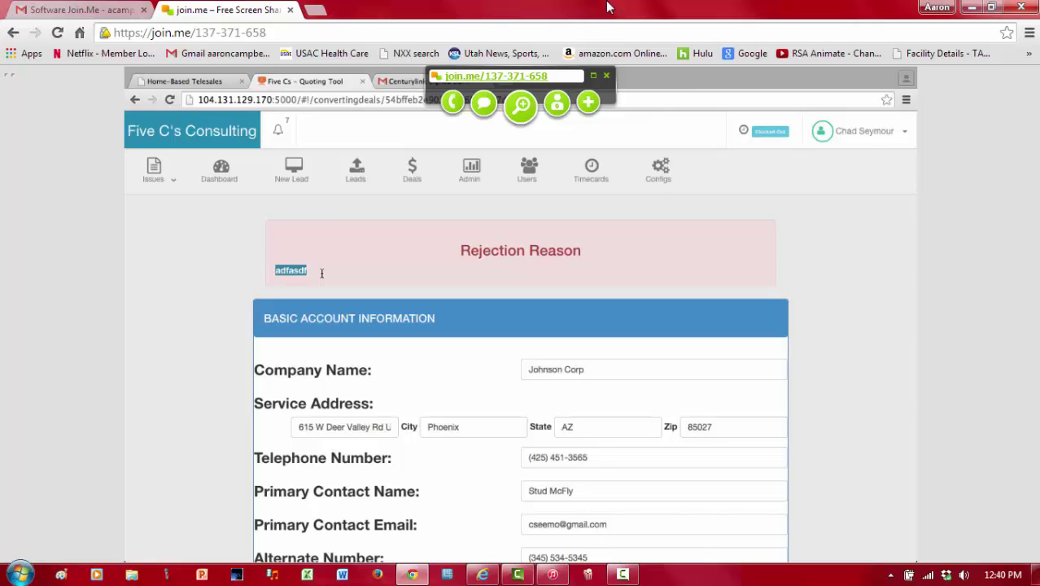
Step: Step through the Johnson Corp order form and resave it with Save/Update
scroll(439, 358, down, 5)
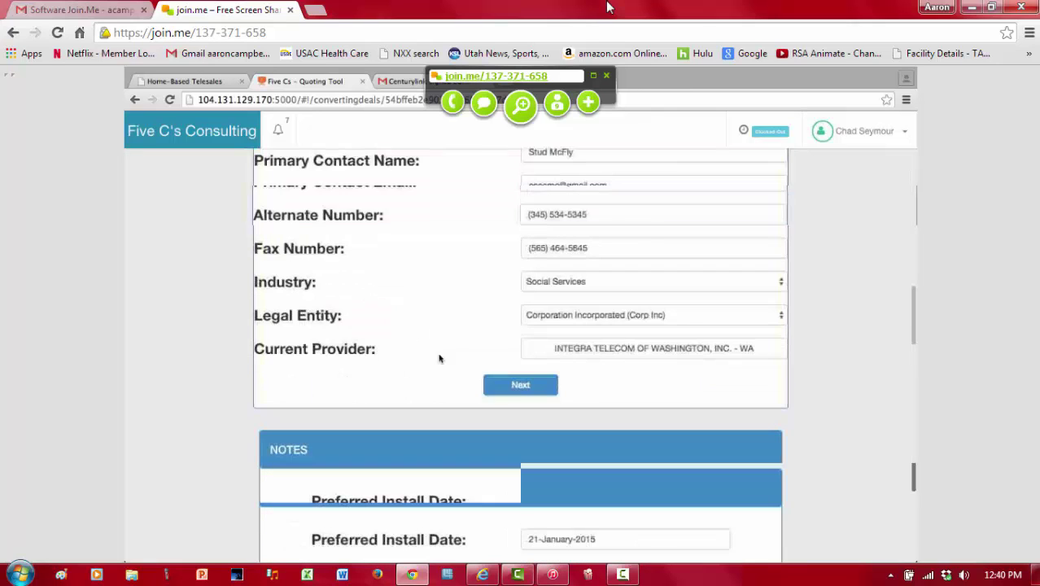
click(521, 387)
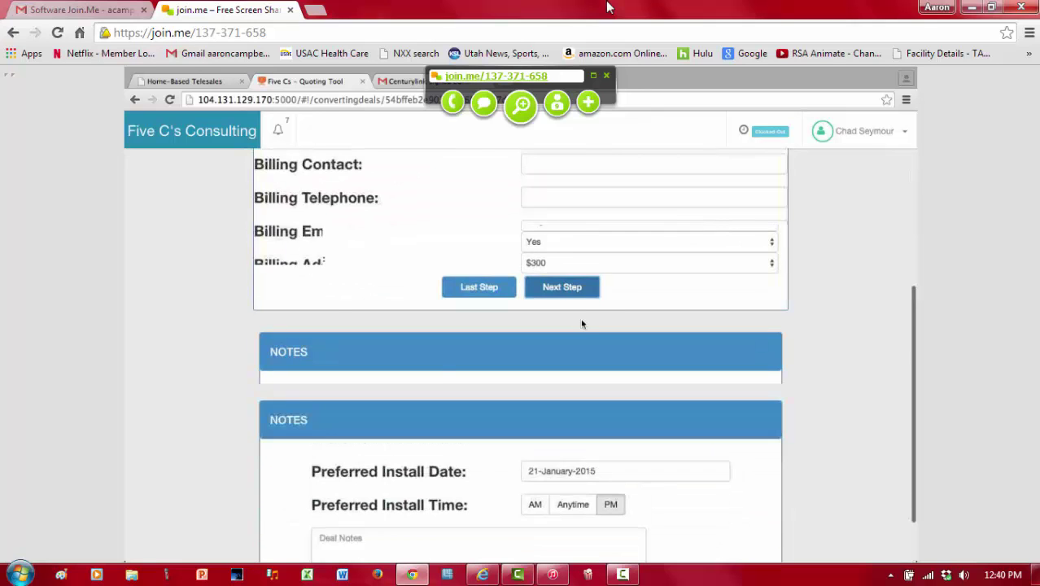
click(587, 353)
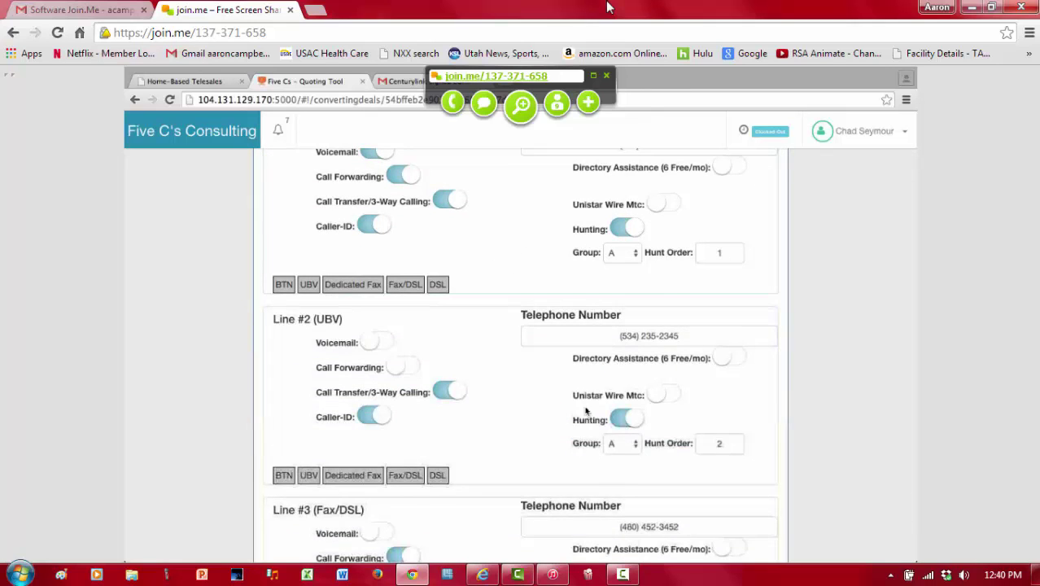
scroll(585, 411, down, 10)
click(584, 287)
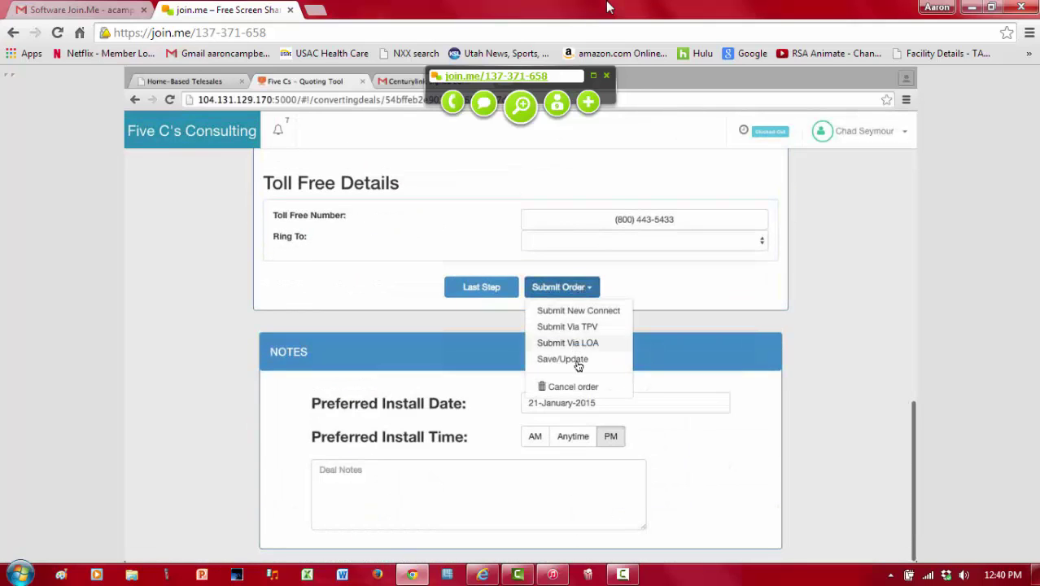
click(578, 362)
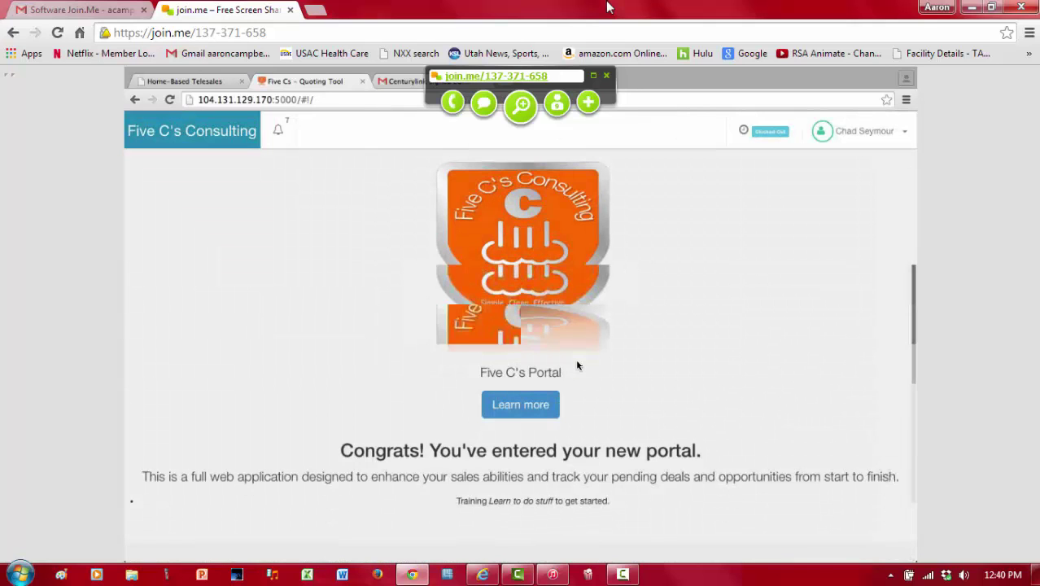
Step: Clear all notifications from the bell menu on the Deals page
click(412, 173)
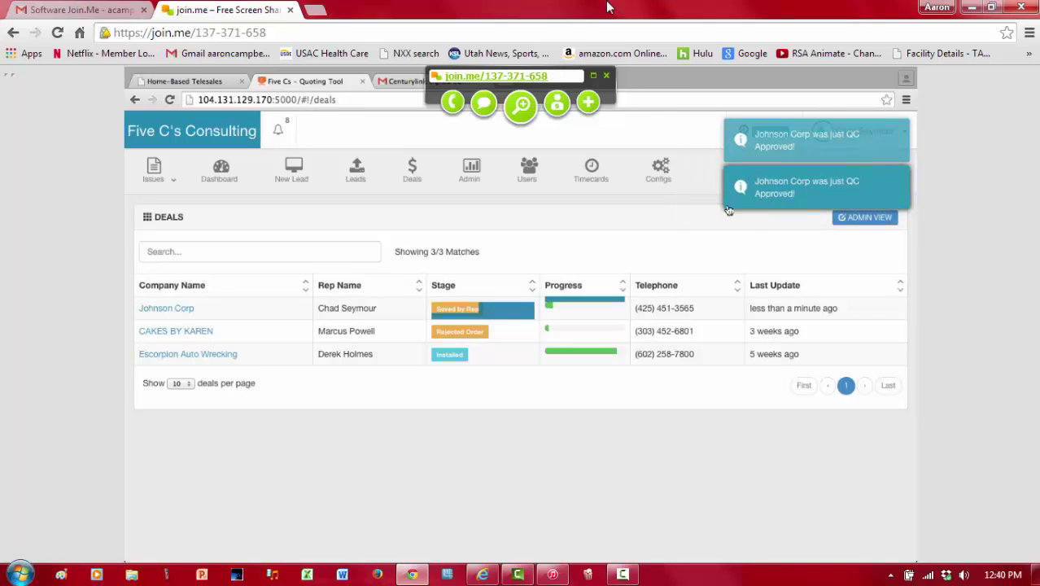
click(276, 134)
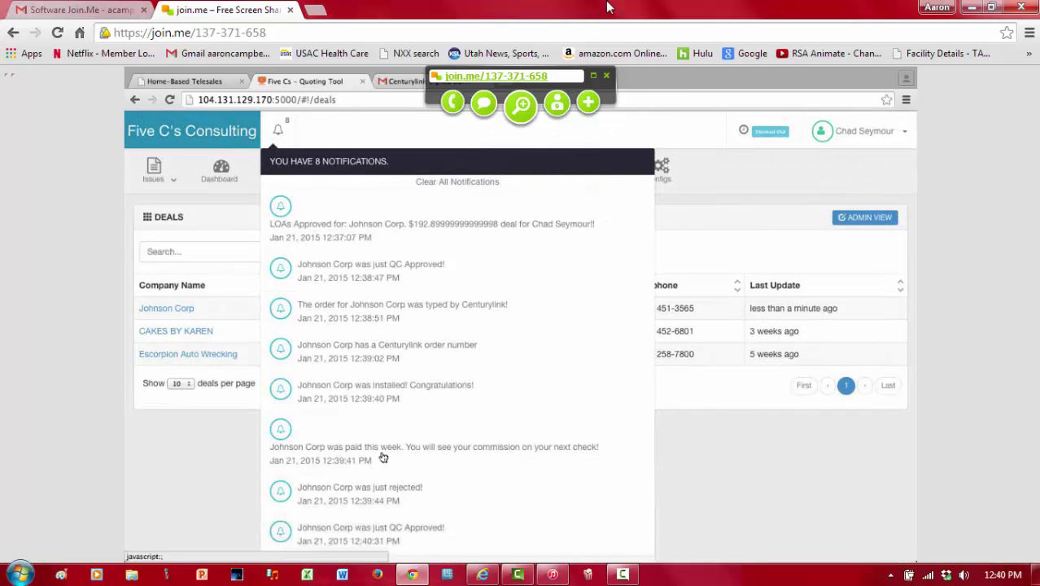
click(422, 182)
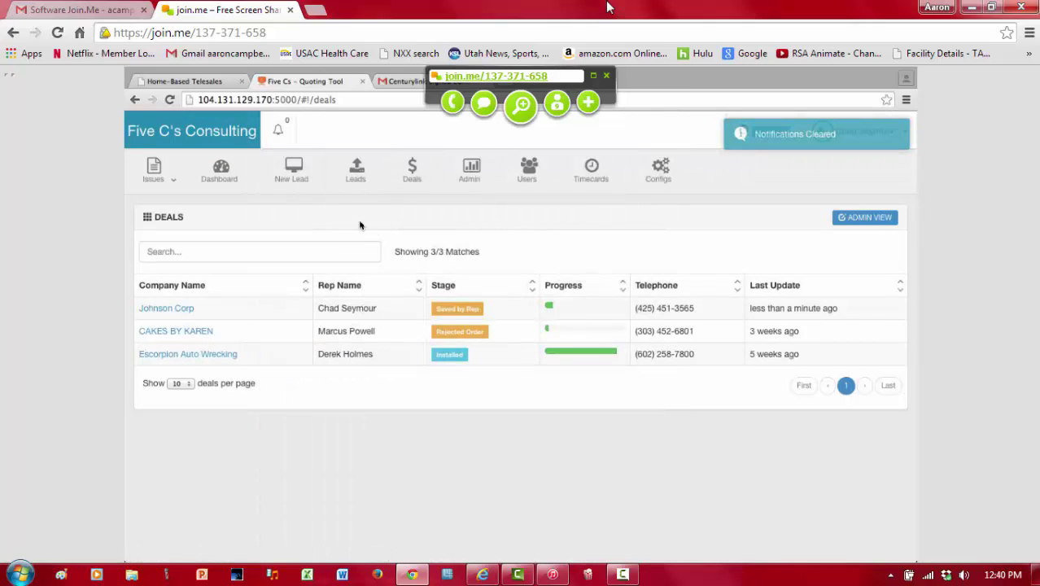
Step: Reload Deals to confirm Johnson Corp shows QC Approved, then return to the Leads list
click(355, 184)
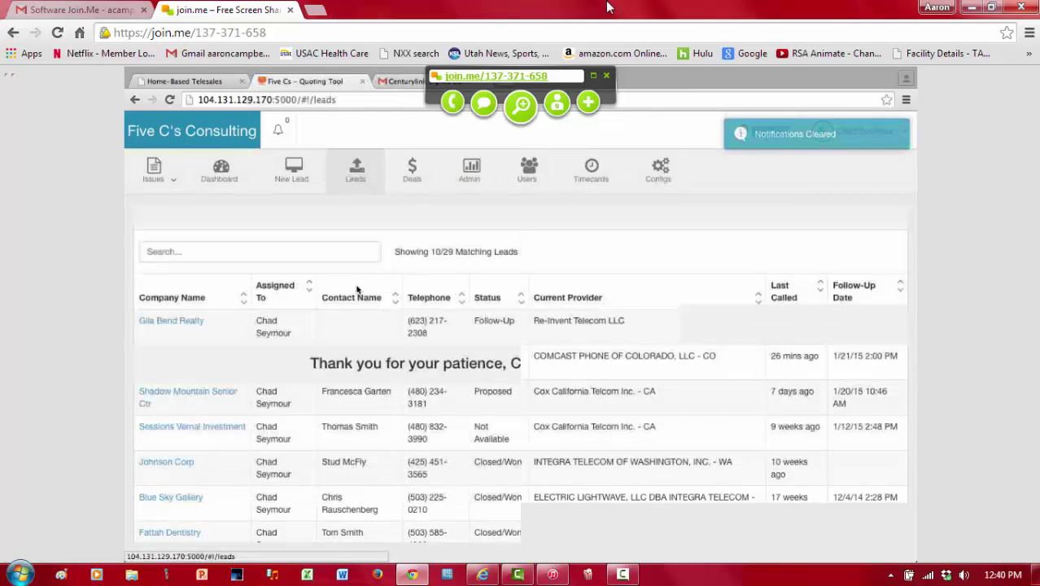
click(406, 184)
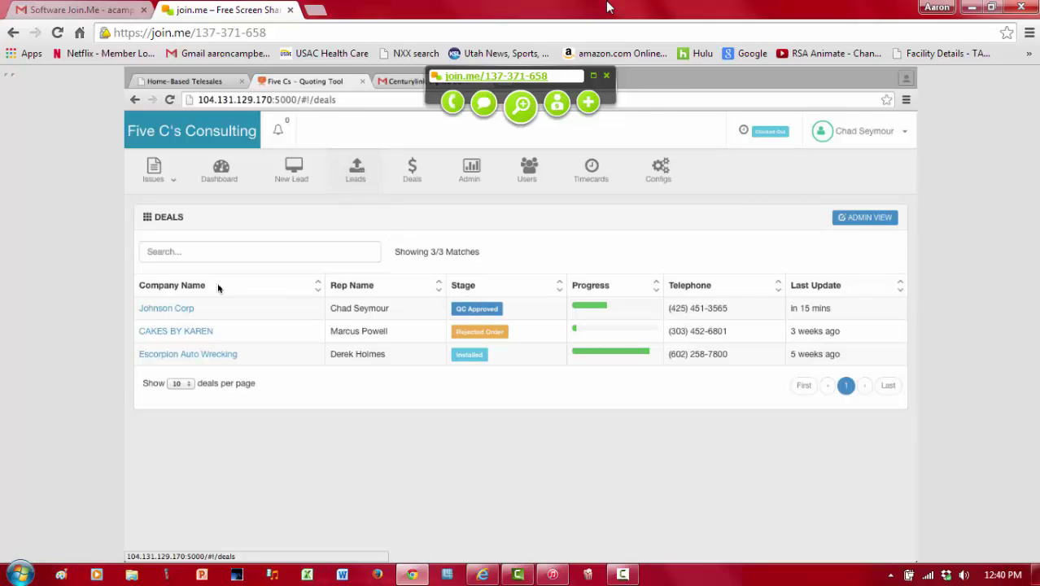
click(342, 175)
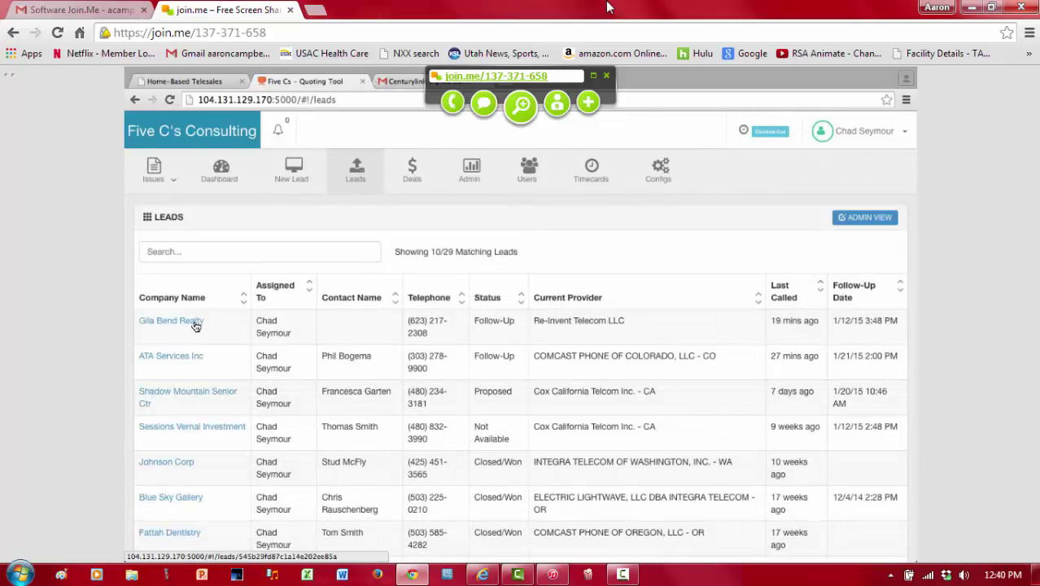
Step: Open the Gila Bend Realty lead from the Leads table
click(196, 322)
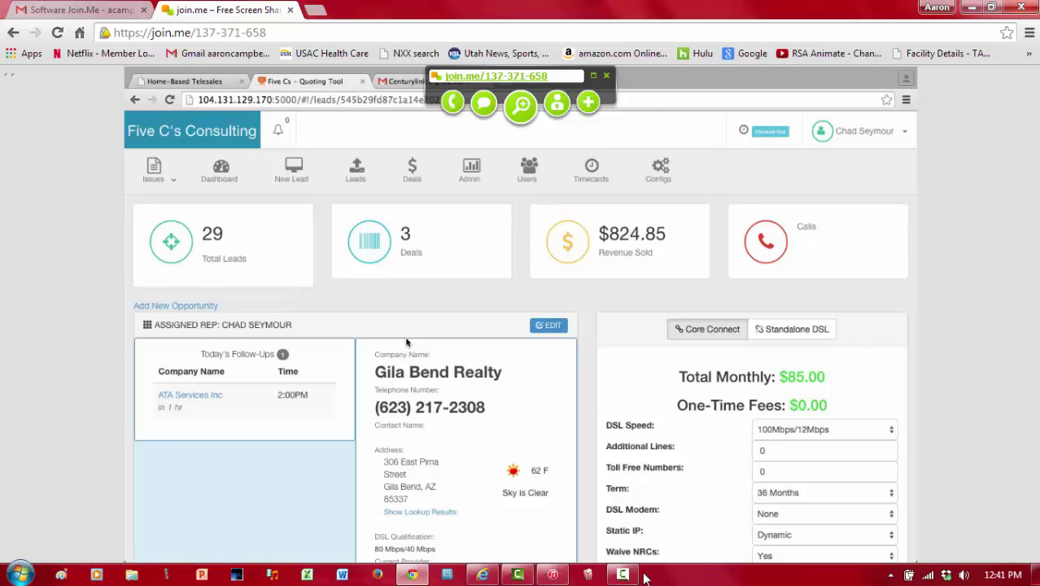
mouse_move(625, 576)
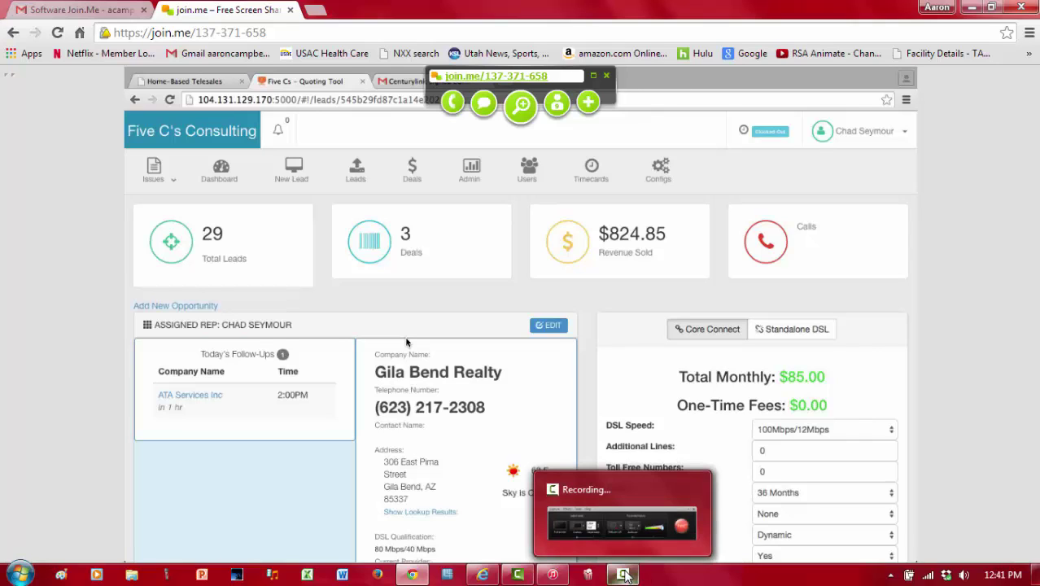
Step: Bring up the new Aquarium Maintenance Svc lead, with total leads now 30
click(625, 576)
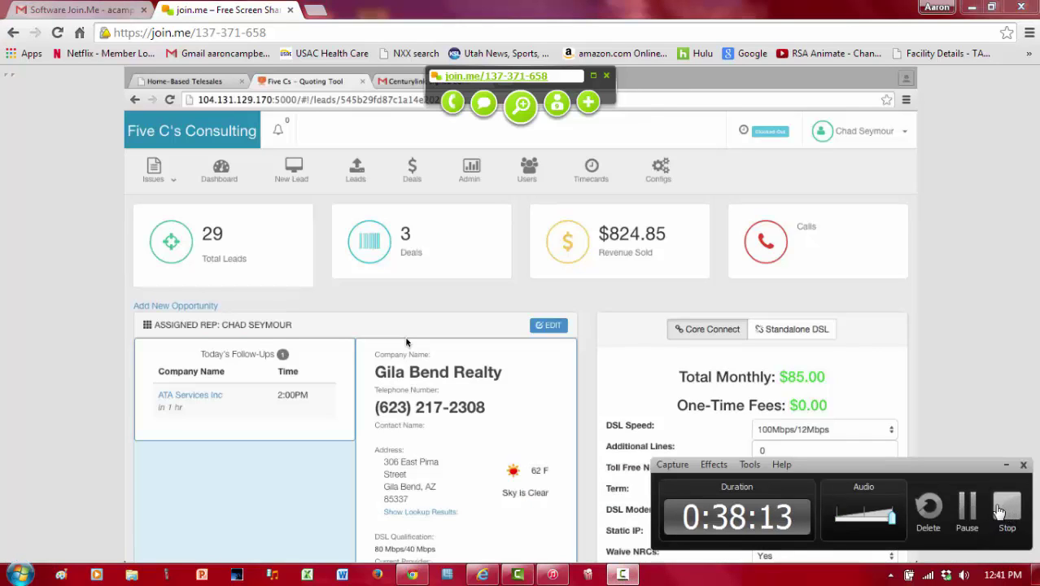
click(972, 511)
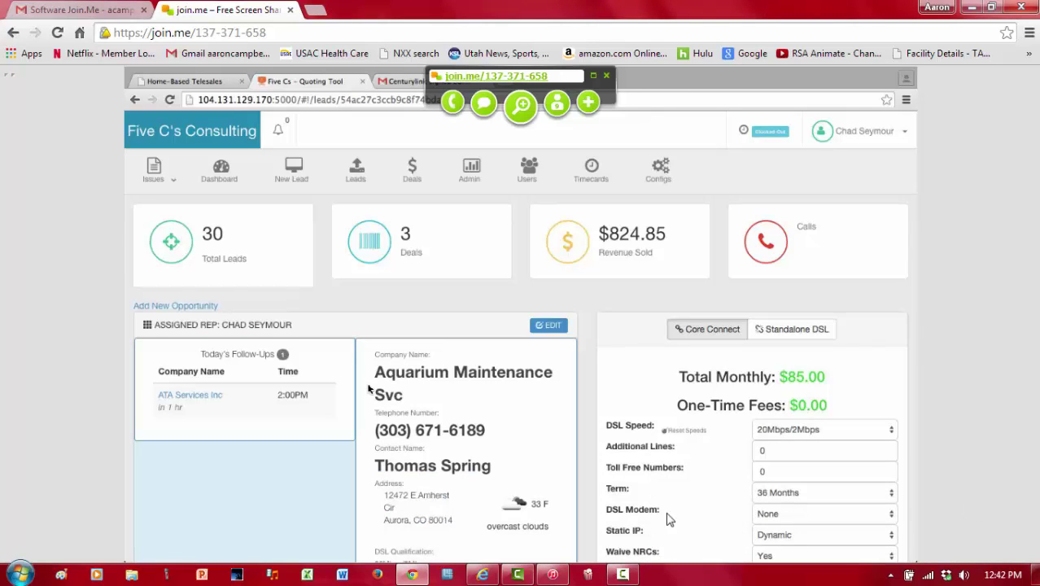
mouse_move(622, 576)
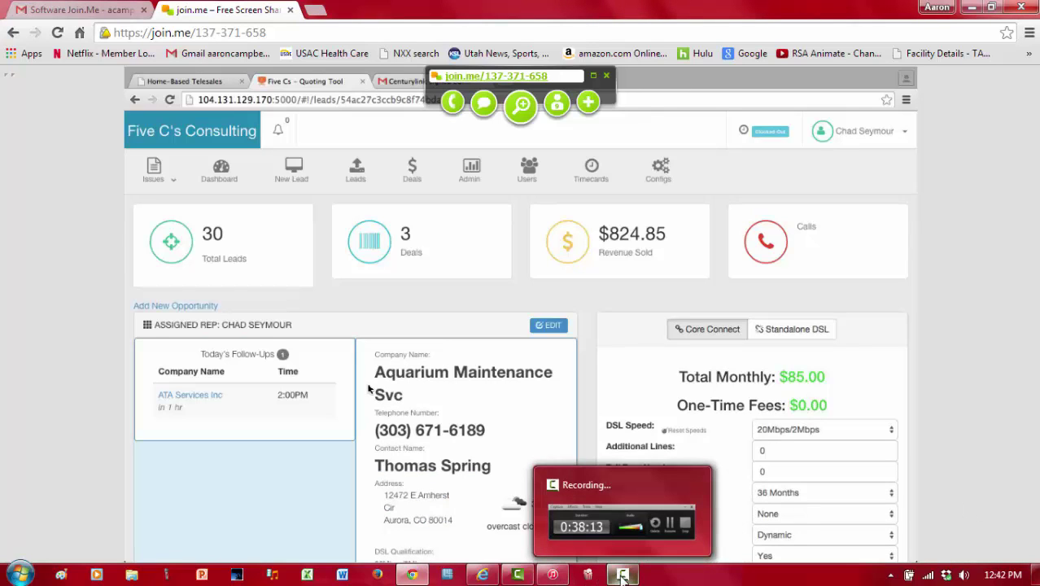